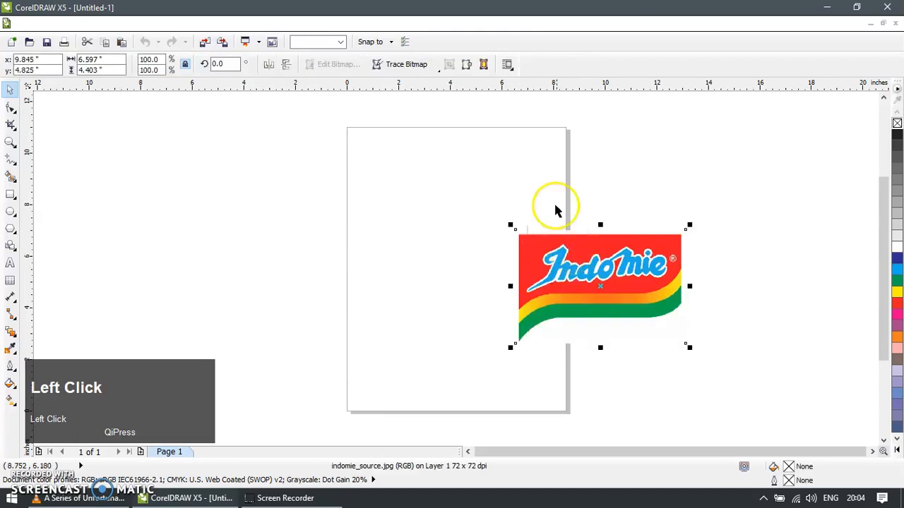
Draw a rectangle about 9 × 7 in around the Indomie logo image, fill it grey and send it behind the logo
key(F6)
drag(493, 188, 725, 368)
click(9, 94)
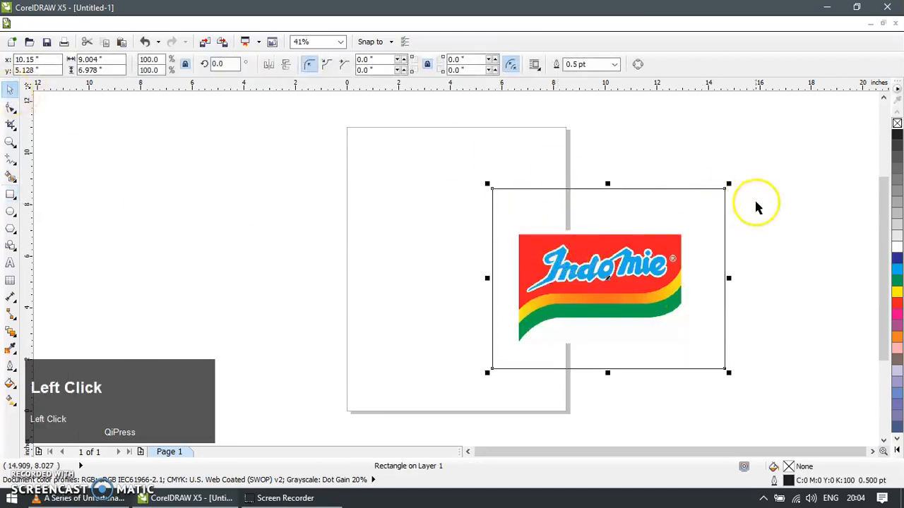
click(896, 179)
key(shift+Page_Down)
click(782, 209)
Move the logo and its grey backdrop together off the page to the empty area on its left and enlarge them
scroll(709, 201, down, 3)
drag(762, 176, 598, 282)
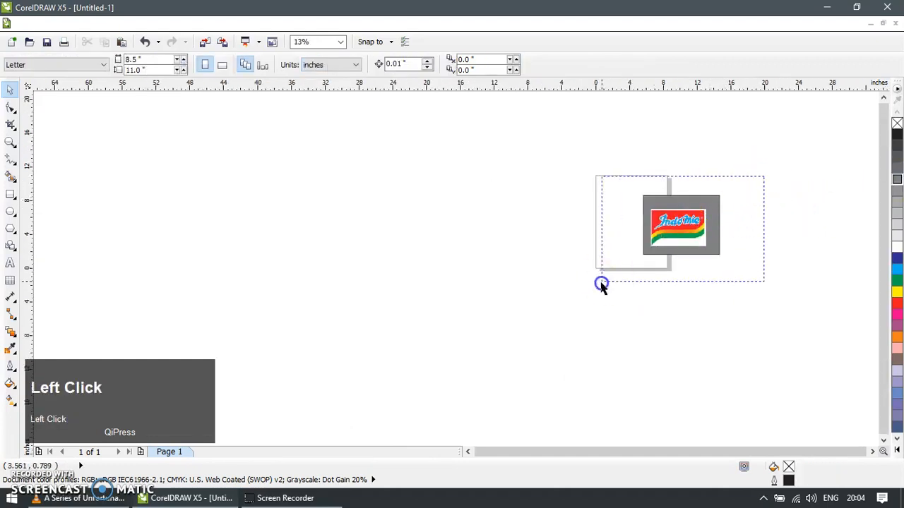
drag(709, 226, 361, 195)
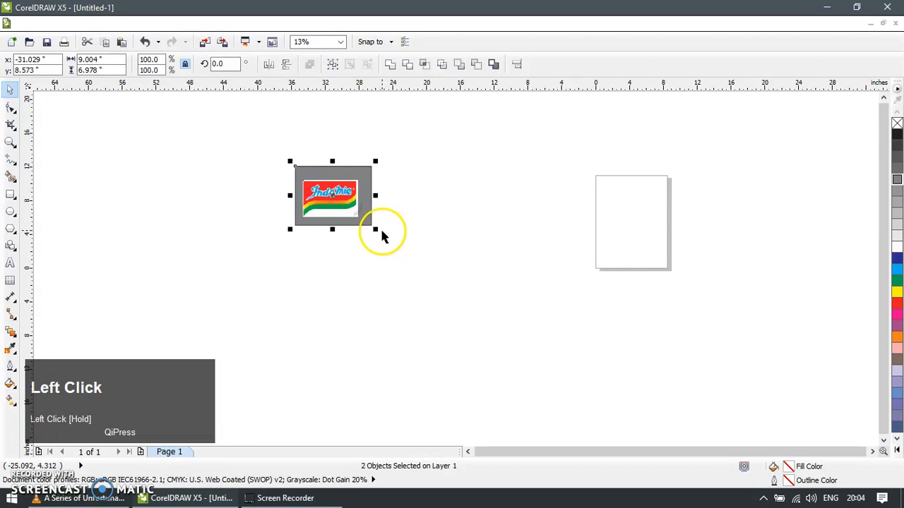
drag(378, 230, 611, 412)
drag(518, 327, 490, 238)
click(605, 280)
Trace the blue letter "I" of the logo as a closed straight-segment outline with the Bézier tool
key(z)
drag(304, 188, 482, 298)
drag(202, 115, 502, 355)
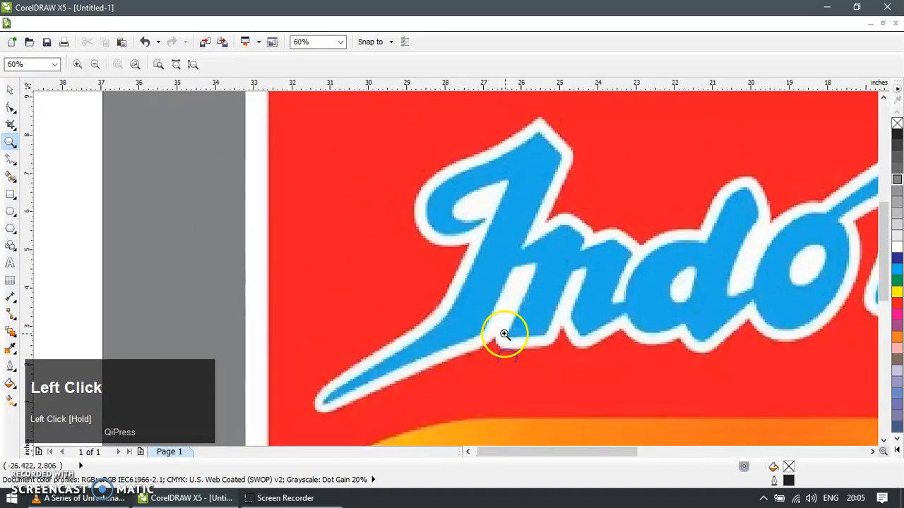
click(11, 160)
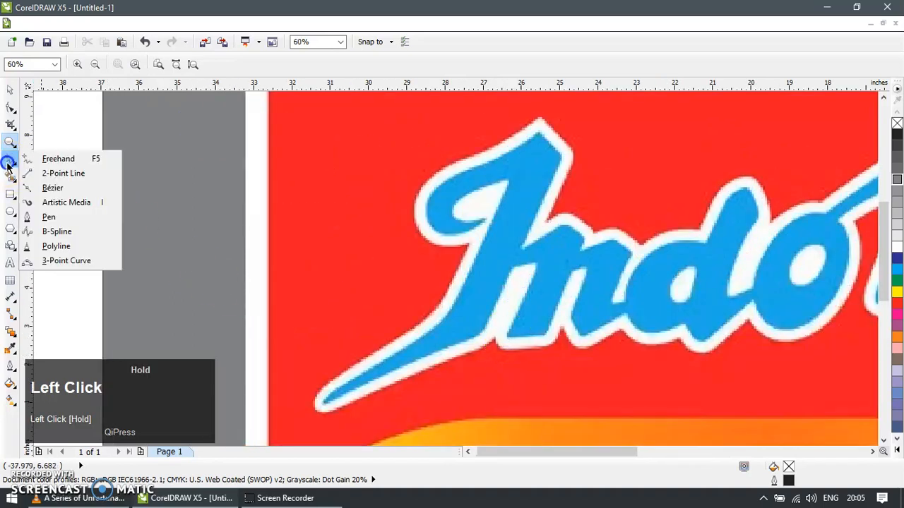
click(57, 188)
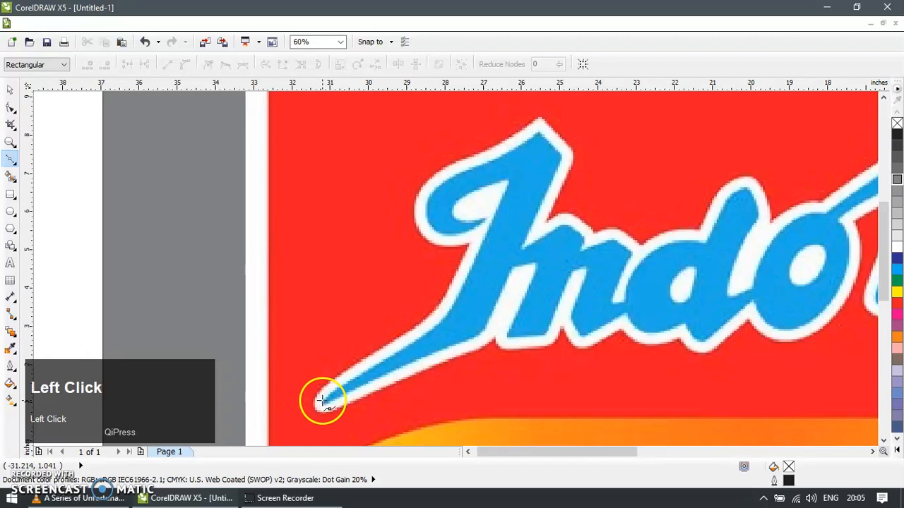
click(483, 334)
click(560, 160)
click(540, 133)
click(429, 205)
click(459, 200)
click(509, 181)
click(482, 220)
click(443, 316)
click(317, 401)
click(463, 251)
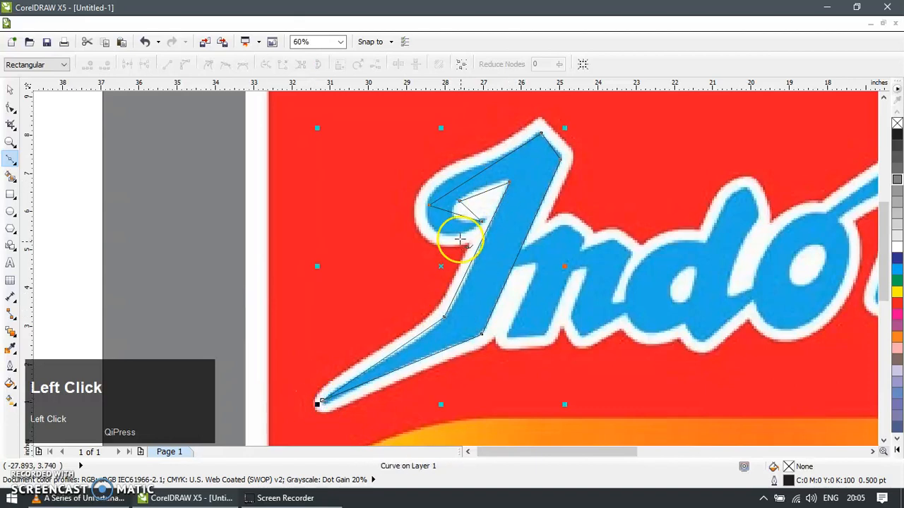
key(Escape)
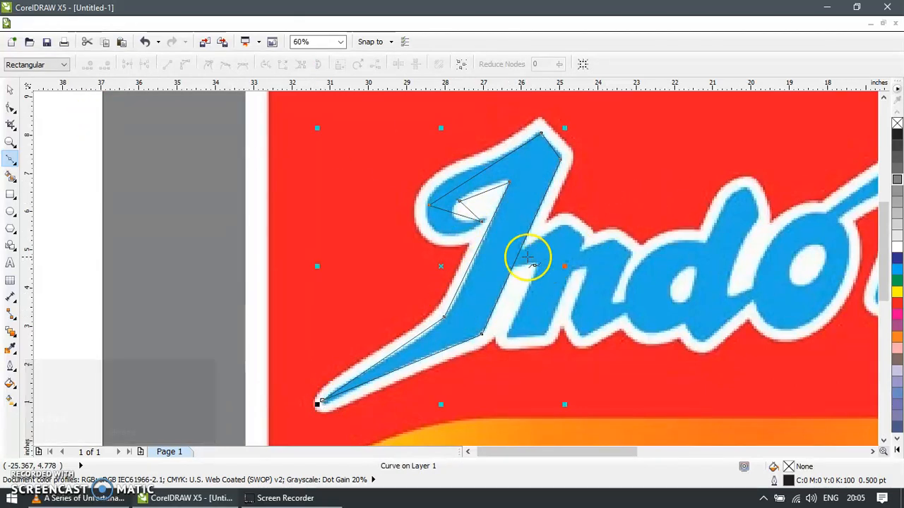
click(11, 90)
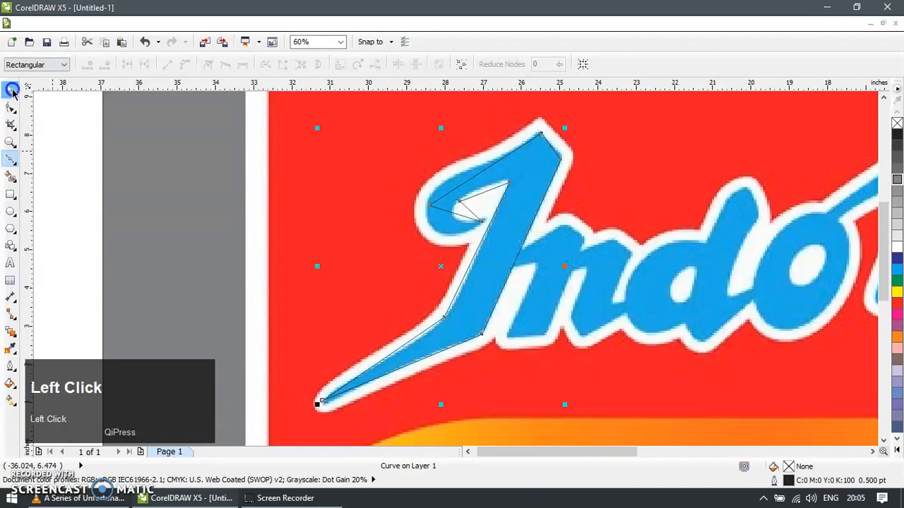
Trace the first stem of the letter "n" as a closed Bézier outline, including its pointed joint with the "I"
click(13, 159)
click(510, 253)
click(564, 226)
click(583, 239)
click(546, 337)
click(506, 339)
click(536, 265)
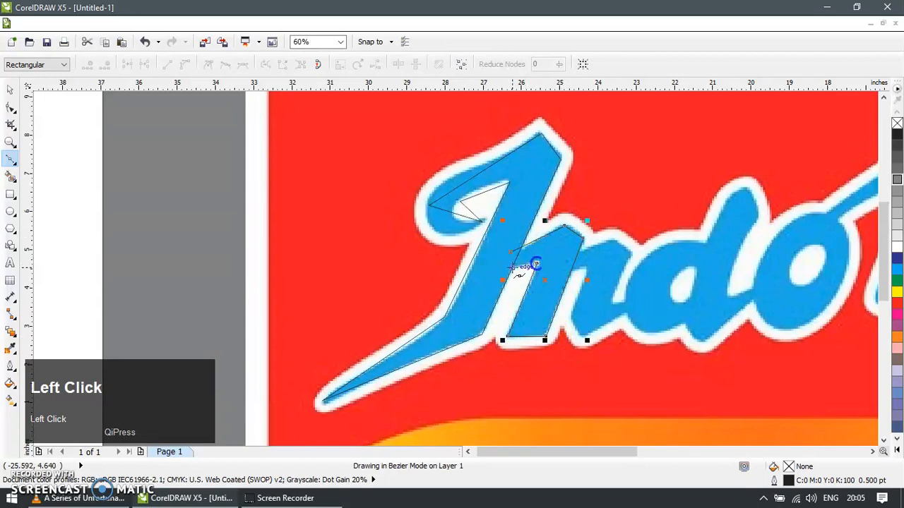
click(503, 269)
click(9, 93)
Trace the second stem of the letter "n", with its foot towards the "d", as a separate closed Bézier outline
click(10, 159)
click(614, 241)
click(631, 252)
click(612, 304)
click(634, 301)
click(581, 336)
click(591, 270)
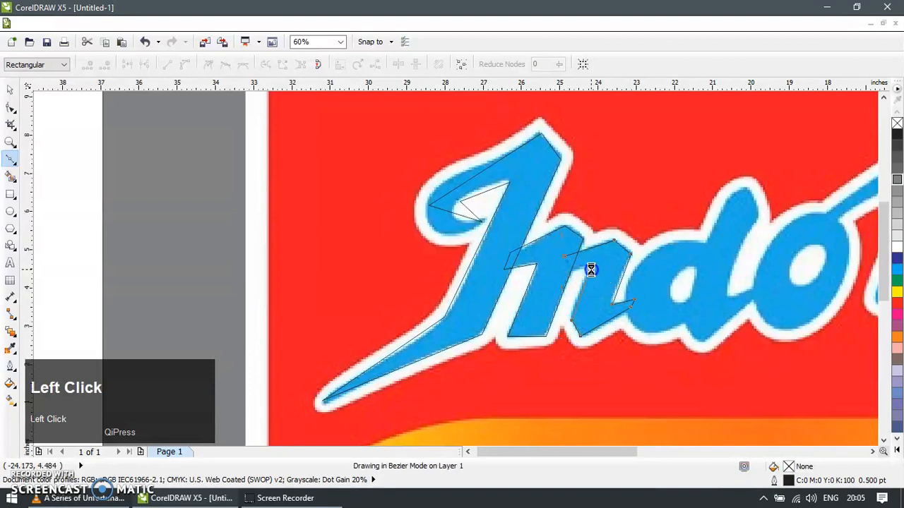
click(8, 92)
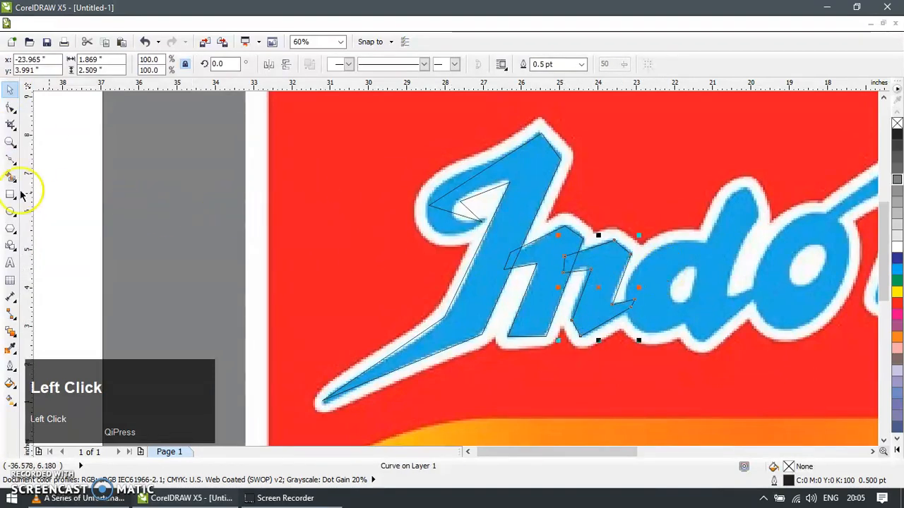
Trace the round bowl of the letter "d" and its inner opening as a rough closed Bézier outline
click(10, 160)
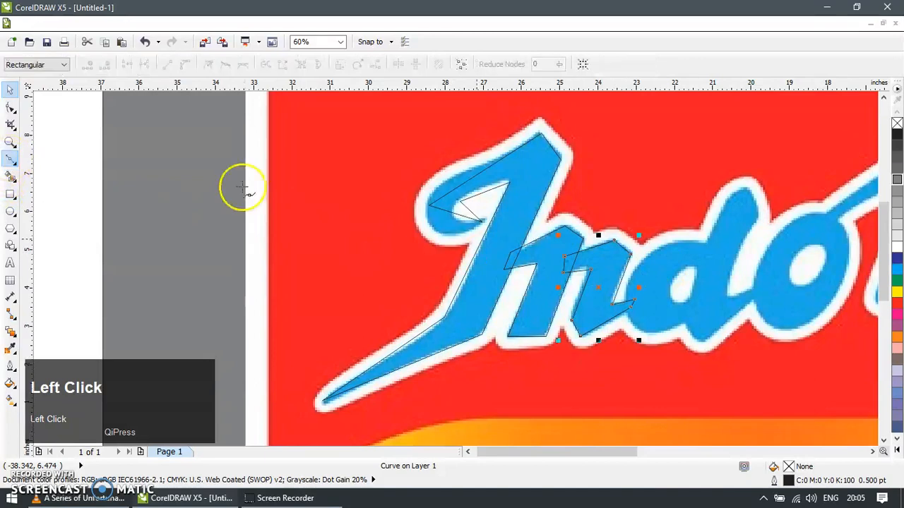
click(713, 246)
click(631, 282)
click(701, 319)
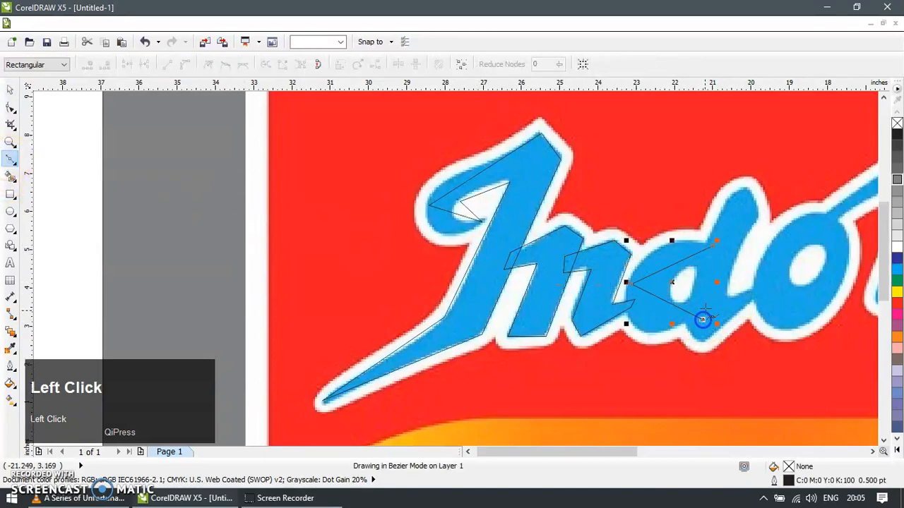
click(676, 300)
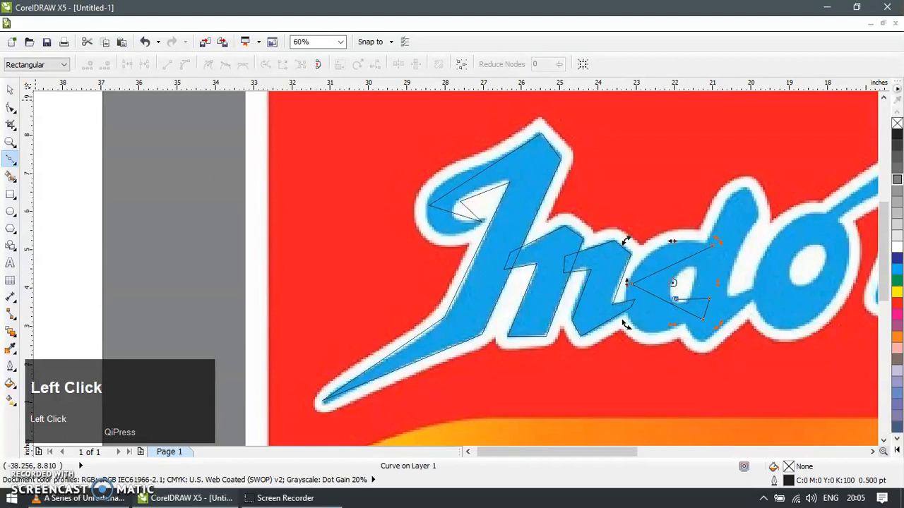
click(9, 91)
click(662, 293)
double_click(686, 299)
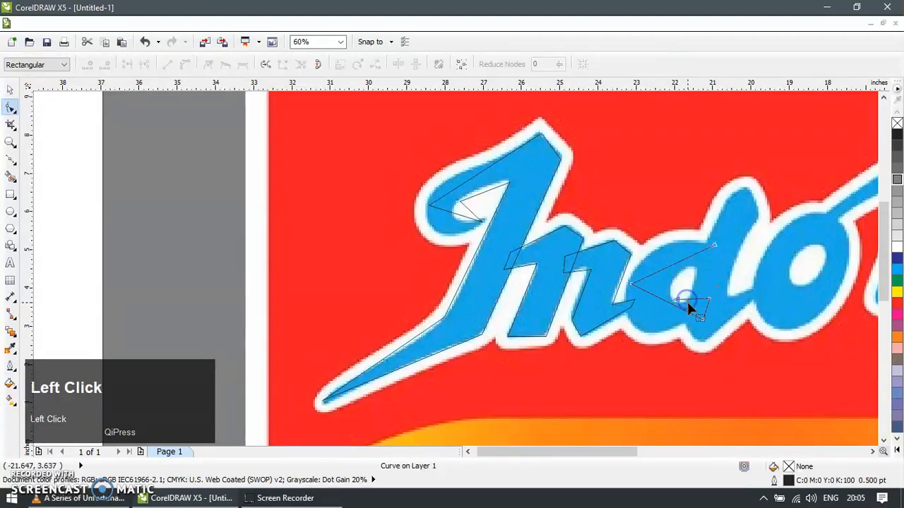
click(12, 161)
click(685, 311)
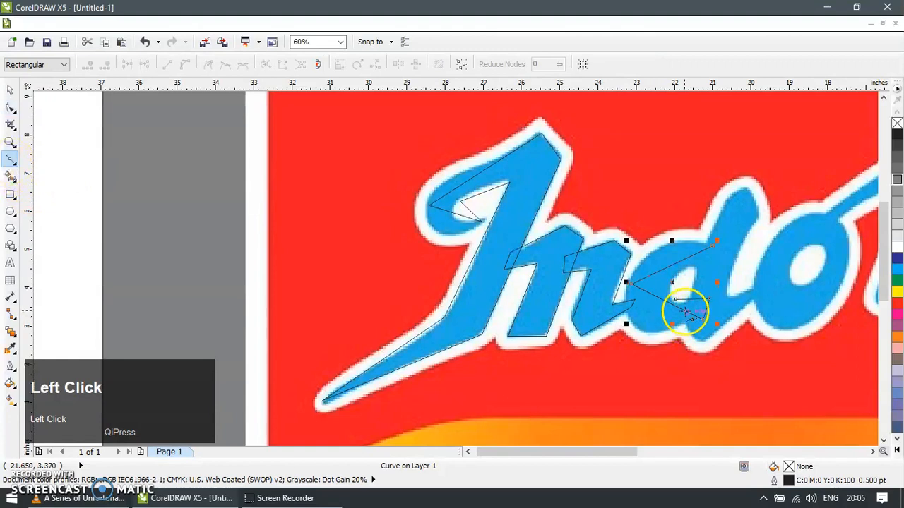
drag(706, 264, 708, 247)
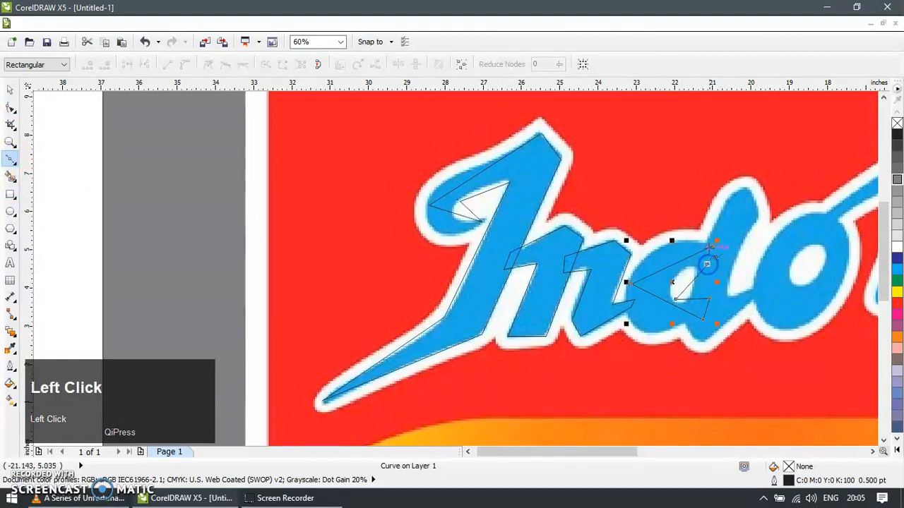
click(14, 88)
click(662, 274)
Trace the slanted stem of the letter "d", including its tail towards the "o", as a separate closed Bézier outline
key(z)
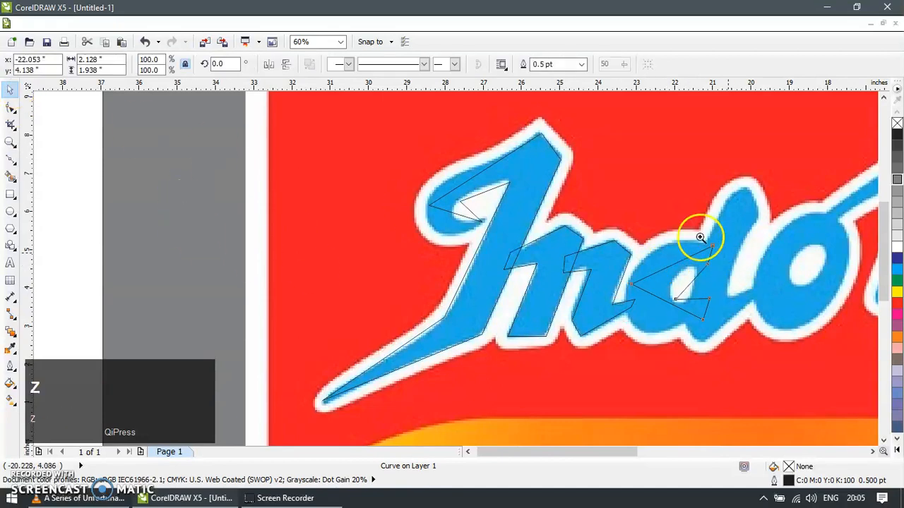
drag(686, 162, 881, 377)
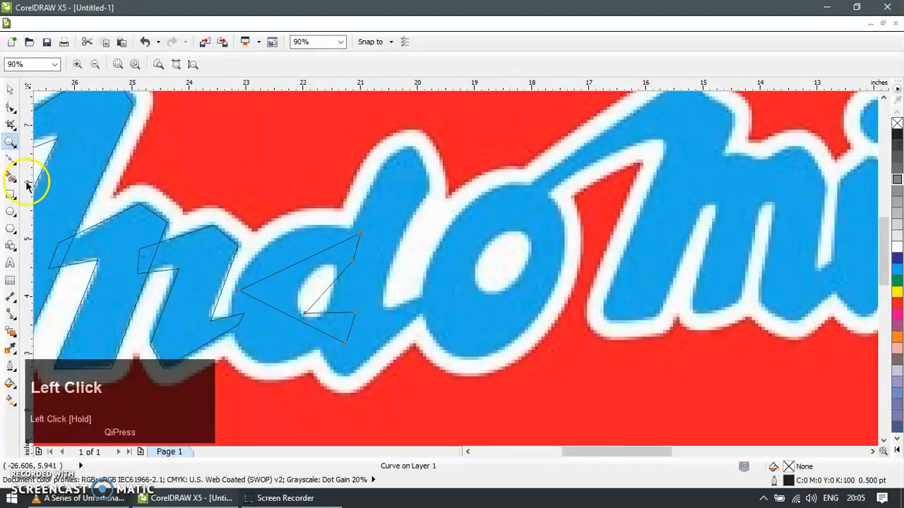
click(11, 161)
click(412, 148)
double_click(431, 185)
click(383, 302)
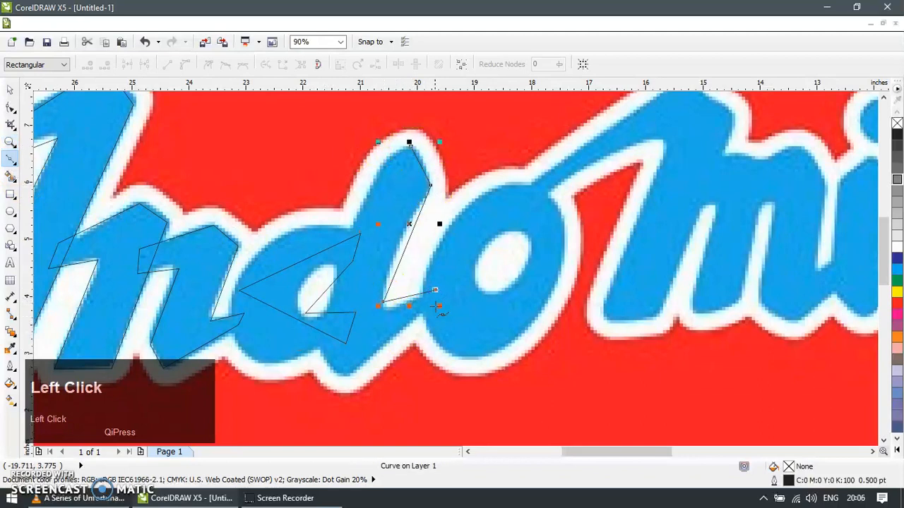
click(342, 375)
double_click(323, 350)
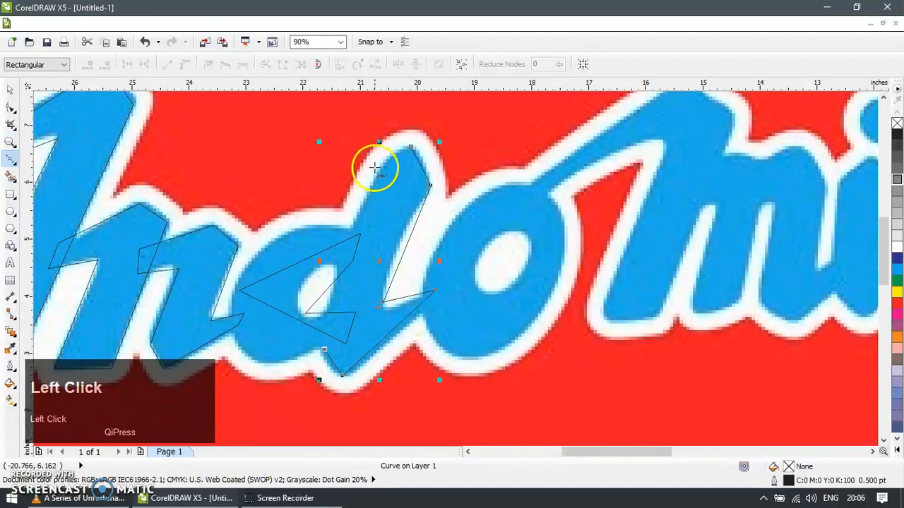
click(353, 218)
click(410, 147)
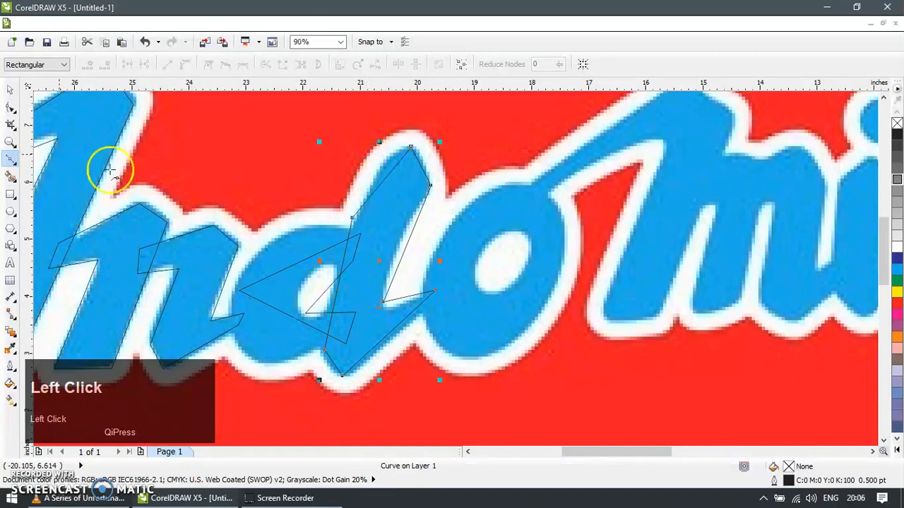
click(13, 92)
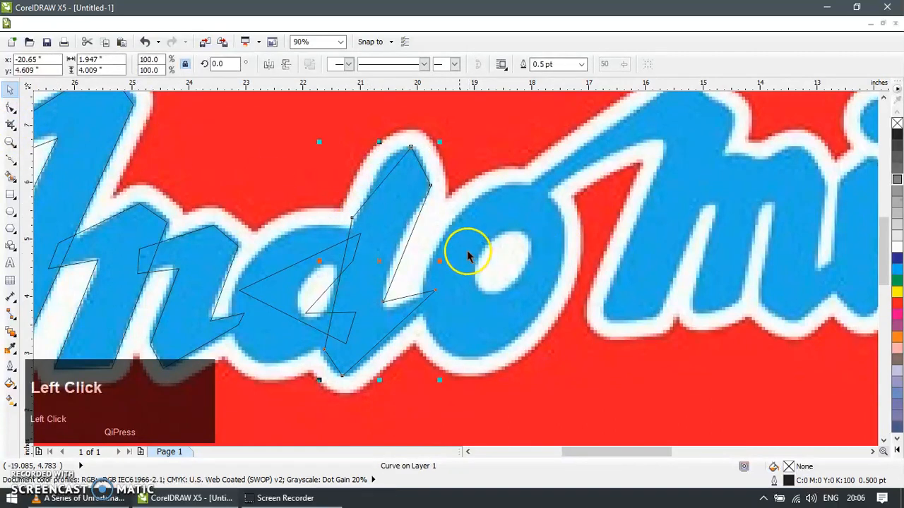
Draw an ellipse about 1.9 × 3.2 in over the letter "o" and rotate it to about 343° to match the slant
key(F7)
drag(456, 169, 576, 360)
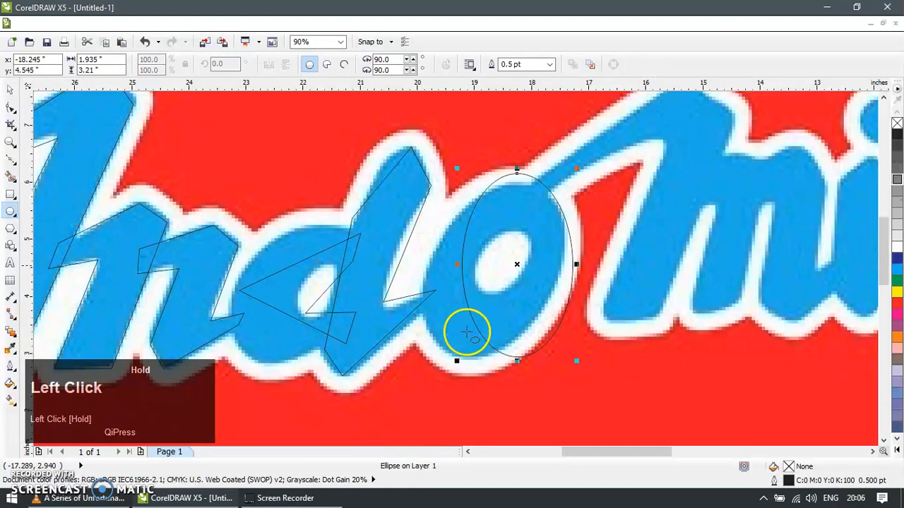
click(10, 91)
click(507, 357)
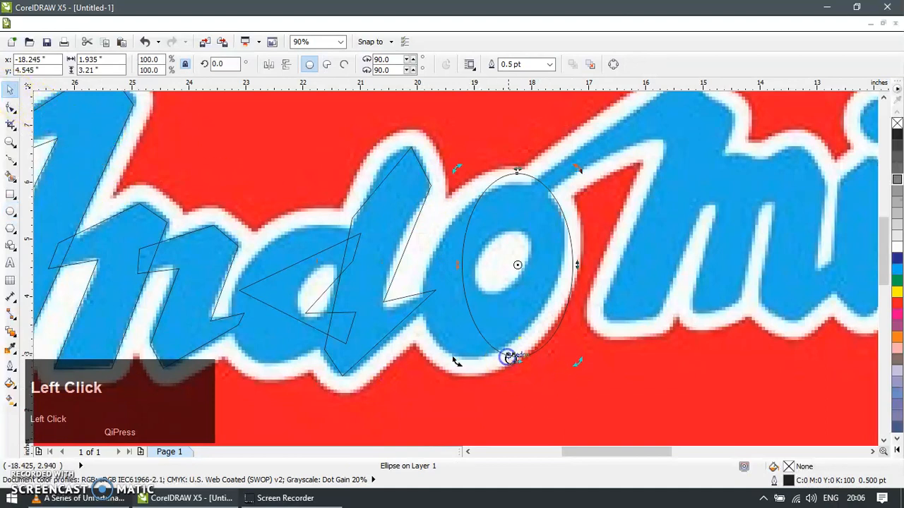
drag(454, 360, 432, 335)
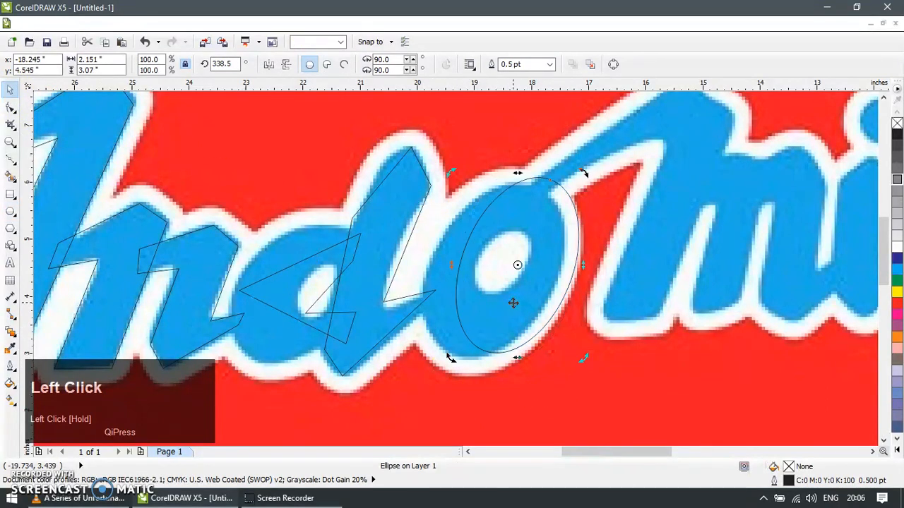
drag(578, 226, 549, 244)
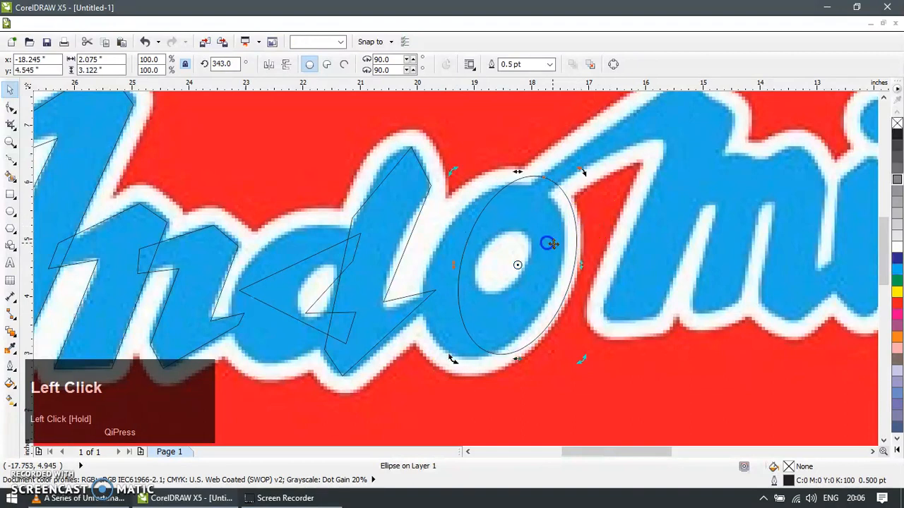
key(Escape)
Reposition and resize the ellipse to about 2.4 × 3.0 in so that it fits the outer edge of the "o"
click(460, 238)
drag(460, 238, 419, 269)
drag(495, 175, 497, 177)
drag(493, 363, 494, 360)
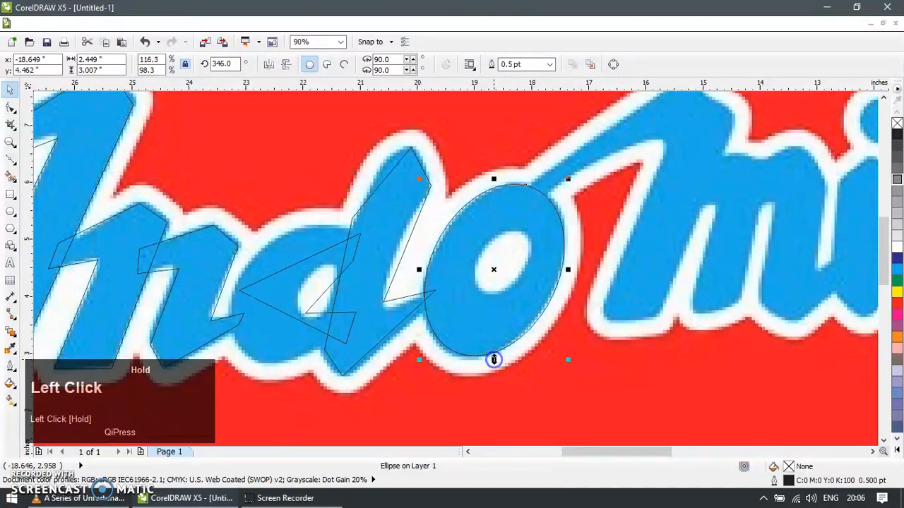
drag(567, 270, 566, 270)
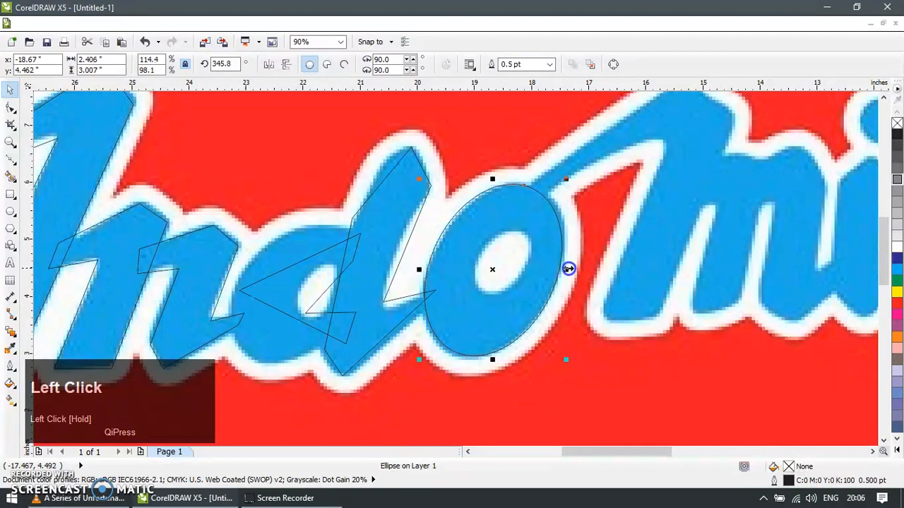
Duplicate the ellipse of the "o" and shrink the copy to about 0.78 × 1.37 in over the white inner opening
key(ctrl+d)
drag(418, 360, 463, 305)
drag(568, 243, 538, 238)
drag(494, 181, 501, 216)
drag(541, 258, 517, 262)
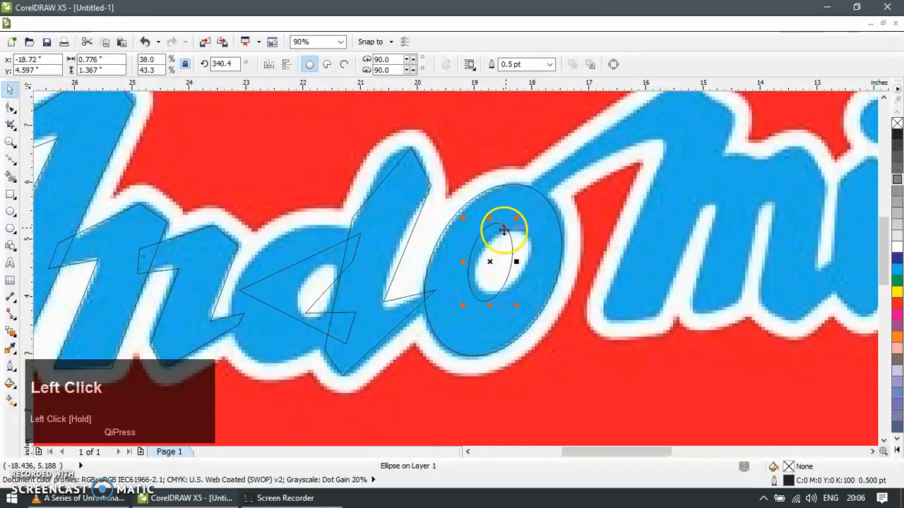
Rotate the inner ellipse to about 322° and resize it to about 1.12 × 1.11 in around the opening of the "o"
key(z)
click(515, 270)
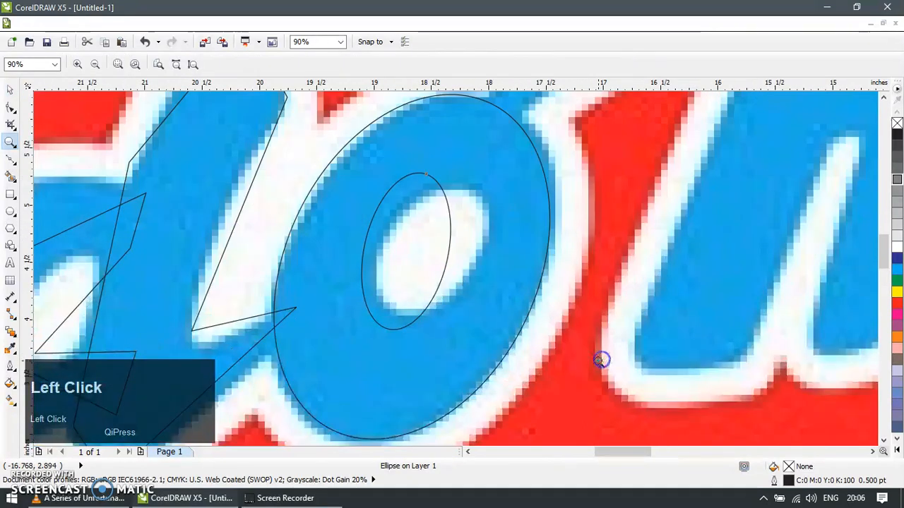
click(13, 89)
click(399, 183)
drag(420, 182, 429, 185)
drag(394, 335, 357, 309)
click(429, 207)
drag(375, 252, 363, 250)
drag(430, 325, 430, 315)
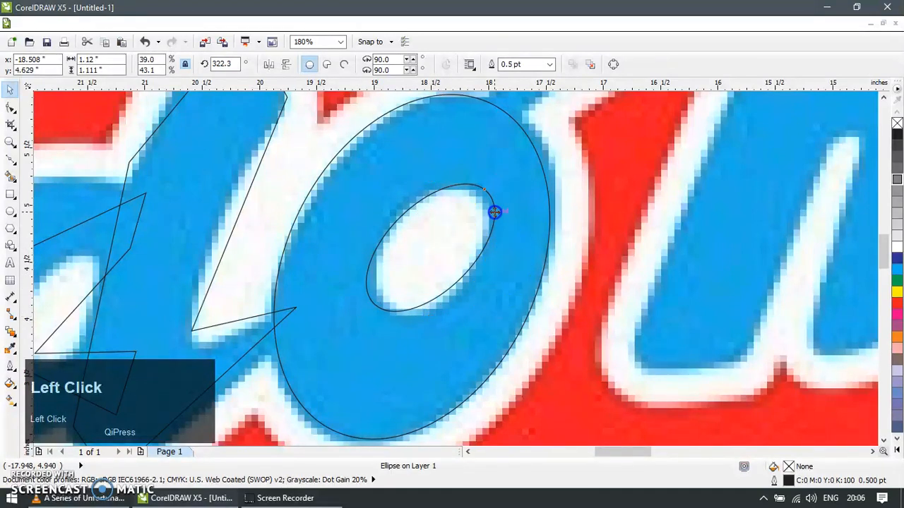
Refine the inner ellipse of the "o" to about 1.0 × 1.1 in, rotated to about 339°, to fit the white opening
drag(490, 172, 428, 183)
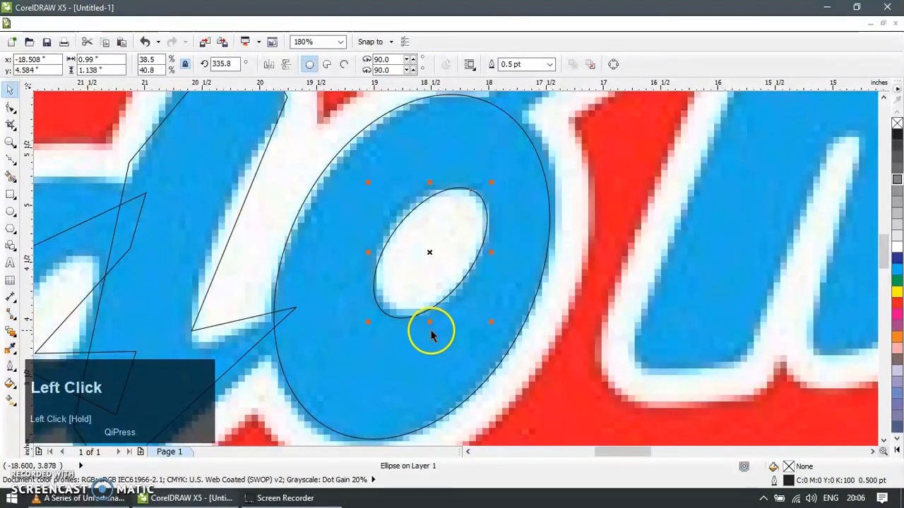
drag(429, 325, 429, 318)
drag(452, 192, 409, 182)
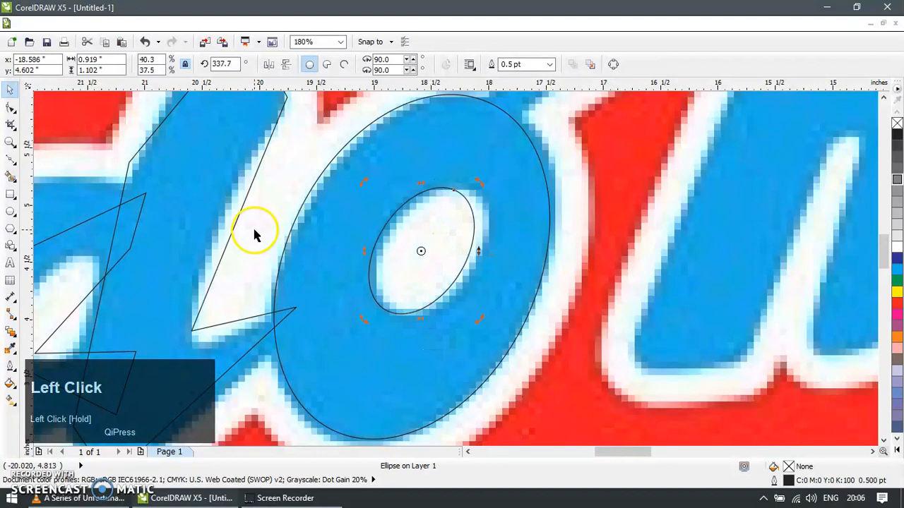
click(10, 91)
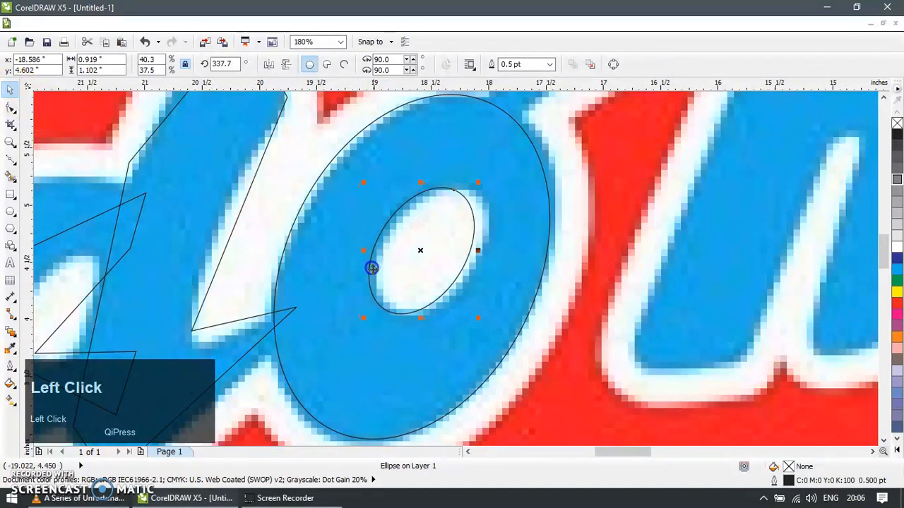
drag(488, 252, 372, 250)
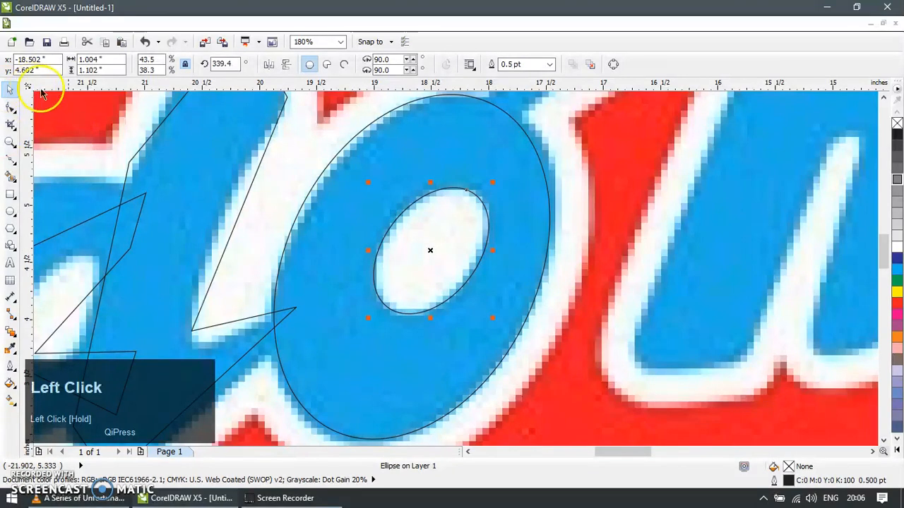
Draw a circle about 0.78 in across over the dot of the "i"
shift+scroll(511, 249, down, 3)
shift+scroll(512, 250, down, 1)
key(z)
drag(469, 134, 807, 319)
key(F7)
drag(535, 156, 579, 202)
Trace the first stem and long left arm of the "M" with a closed Bézier outline about 3.7 × 4.1 in
click(10, 159)
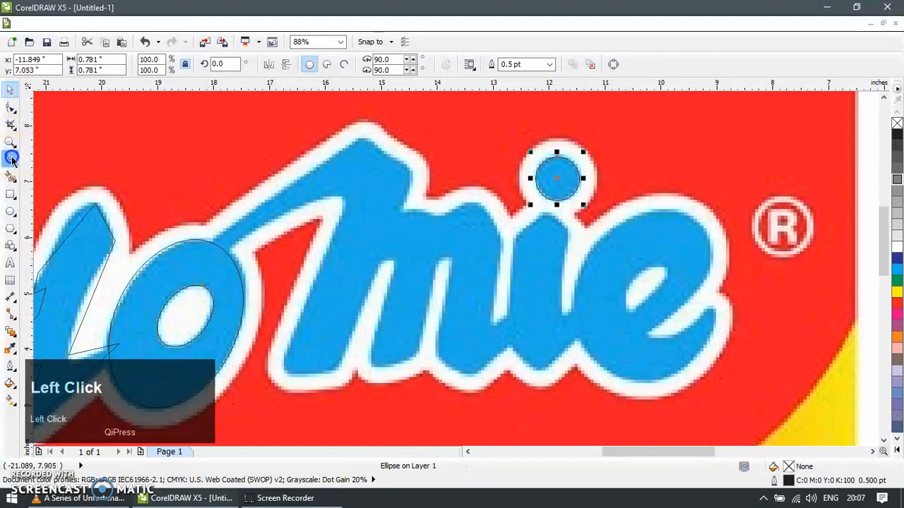
click(360, 142)
click(411, 173)
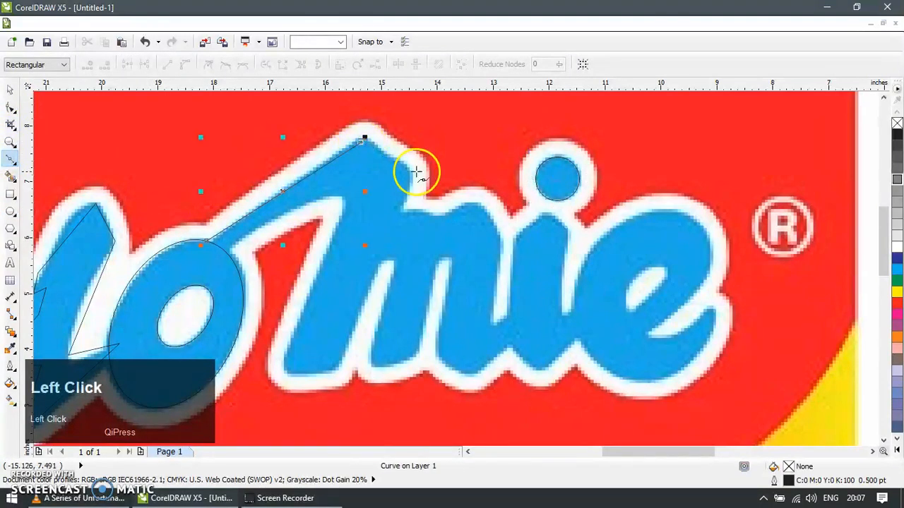
click(339, 362)
click(288, 371)
click(342, 200)
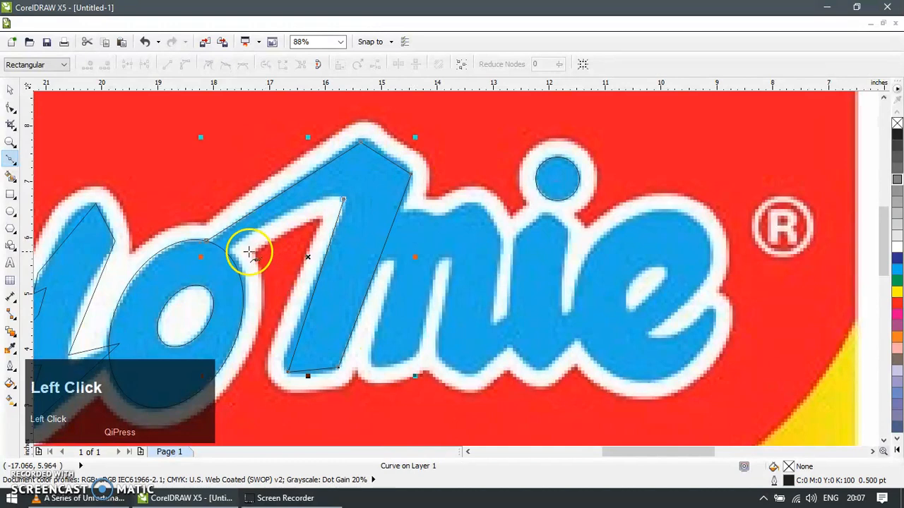
click(208, 241)
click(10, 92)
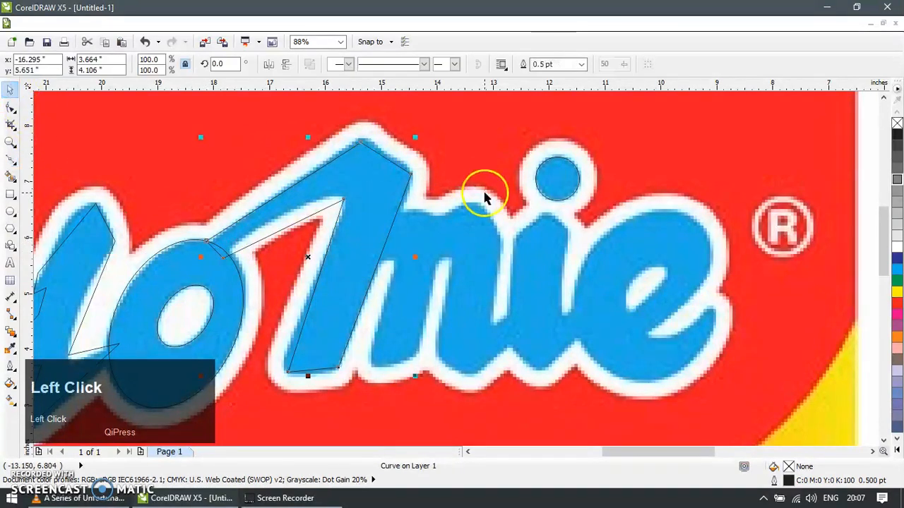
Trace the middle stem of the "M" with a closed Bézier outline about 1.2 × 2.8 in, overlapping the first stem
click(11, 164)
click(382, 221)
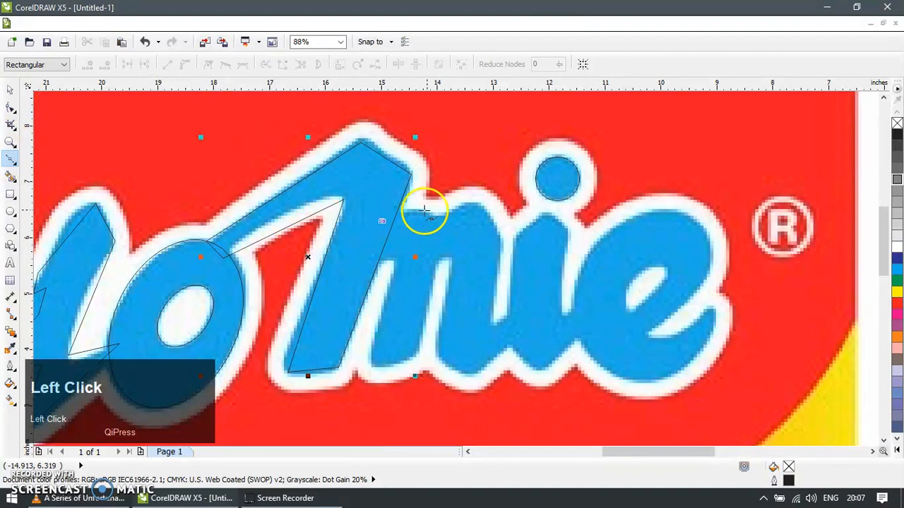
click(427, 210)
click(417, 353)
click(374, 365)
click(396, 272)
drag(379, 265, 370, 261)
click(382, 221)
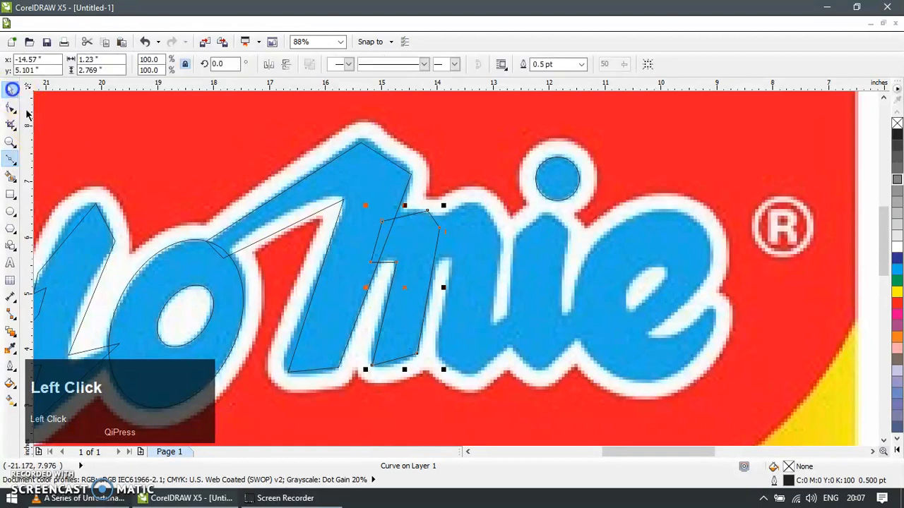
Trace the last stem of the "M" and its connecting tail with a closed Bézier outline about 2.0 × 3.1 in
click(365, 205)
click(421, 223)
click(478, 202)
click(499, 238)
click(490, 327)
click(533, 305)
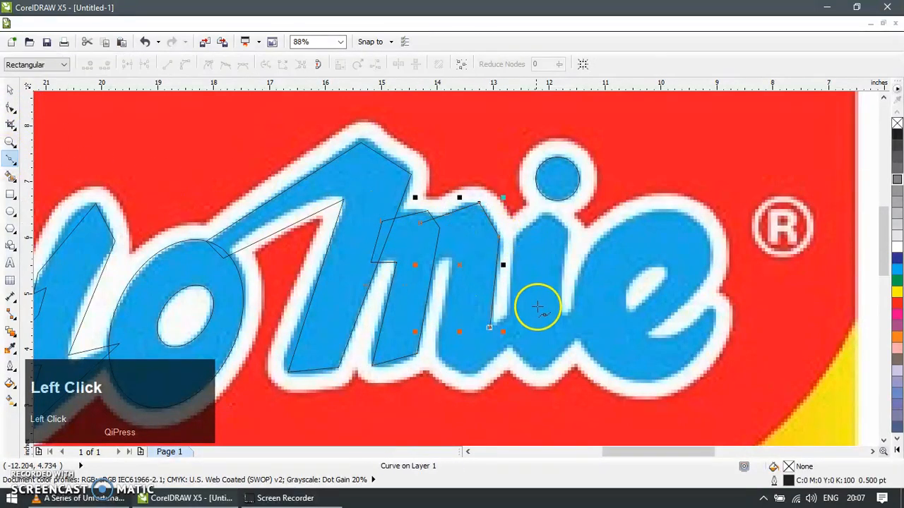
click(531, 329)
click(467, 378)
click(433, 353)
click(449, 257)
click(423, 267)
click(421, 224)
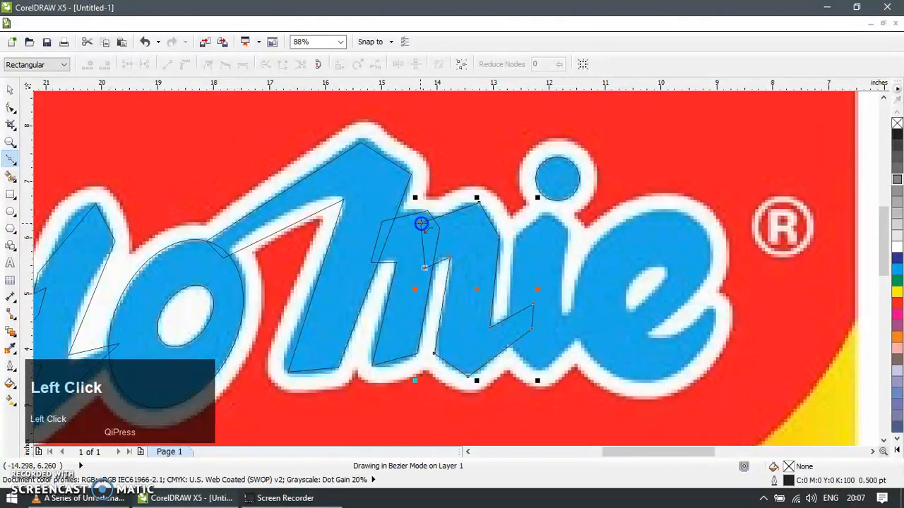
click(10, 89)
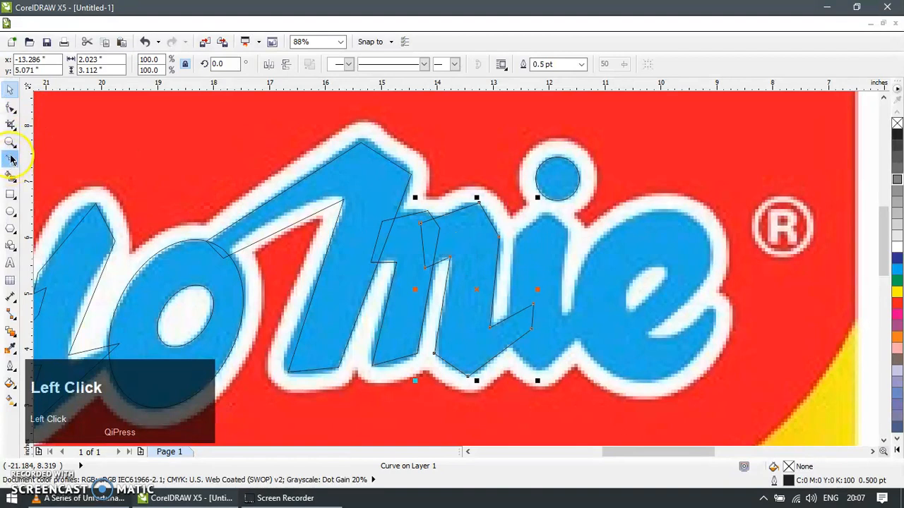
Trace the body of the "i" below its dot with a closed Bézier outline about 1.6 × 2.8 in
click(11, 159)
click(514, 242)
click(545, 211)
click(569, 229)
click(564, 318)
double_click(594, 302)
click(513, 242)
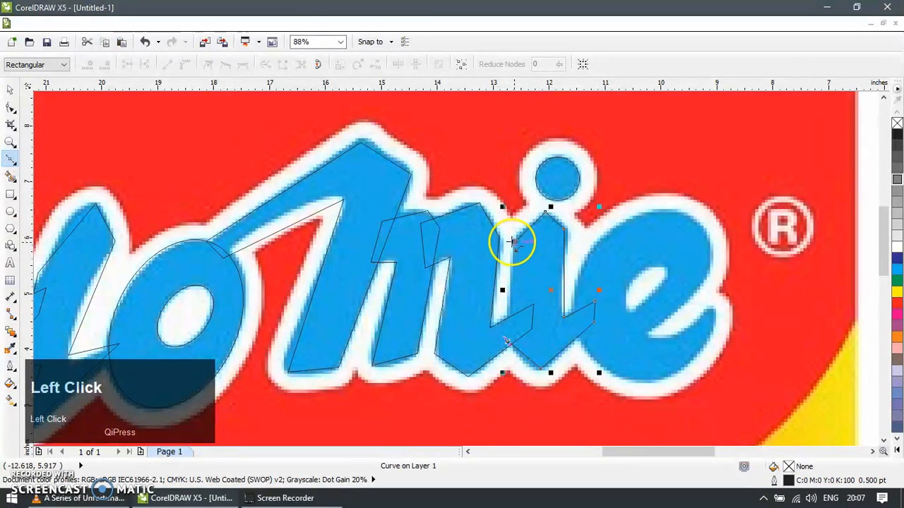
click(10, 89)
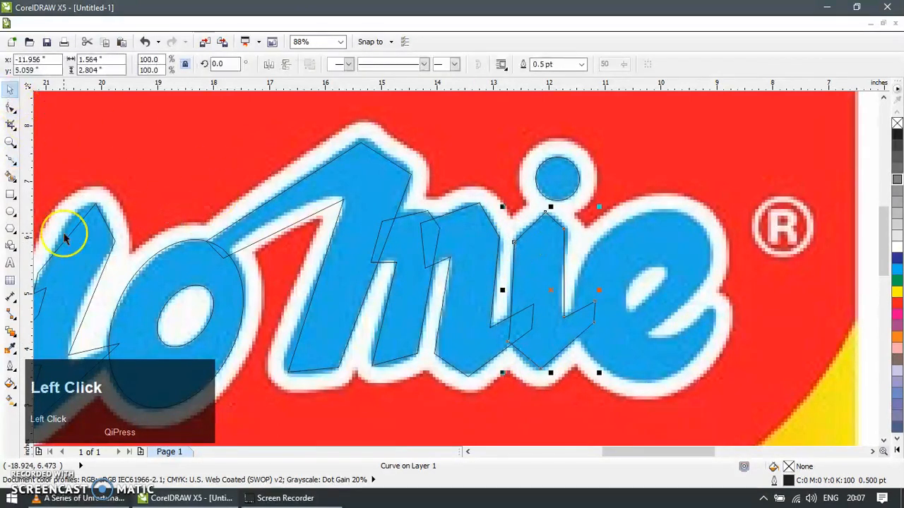
Trace the final "e", including its inner opening, with a closed straight-sided Bézier outline about 2.4 × 3.0 in
click(8, 162)
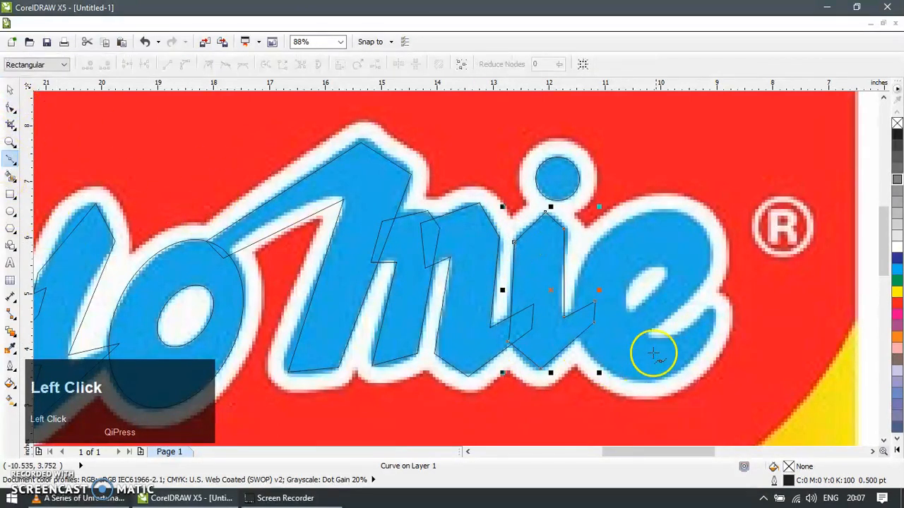
click(711, 308)
click(665, 342)
click(620, 304)
click(639, 266)
click(666, 273)
click(636, 304)
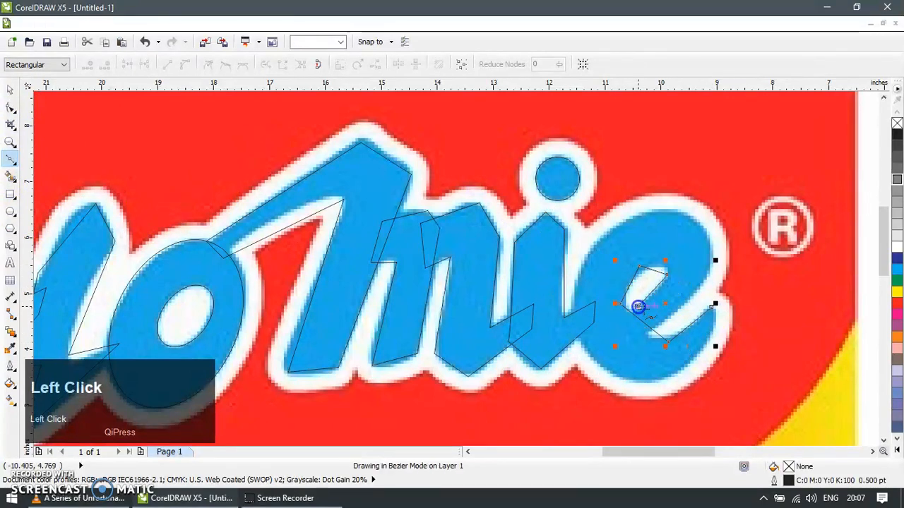
click(707, 267)
click(667, 211)
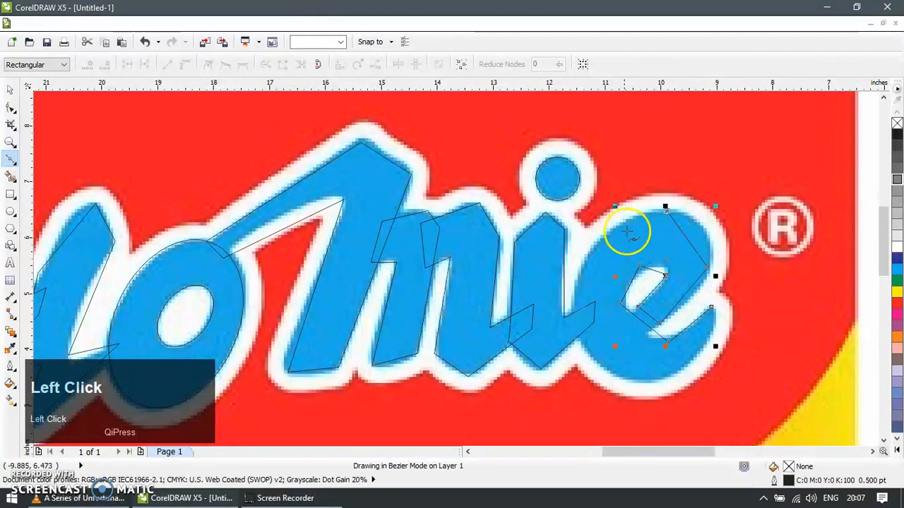
click(575, 309)
click(642, 378)
click(689, 360)
click(711, 308)
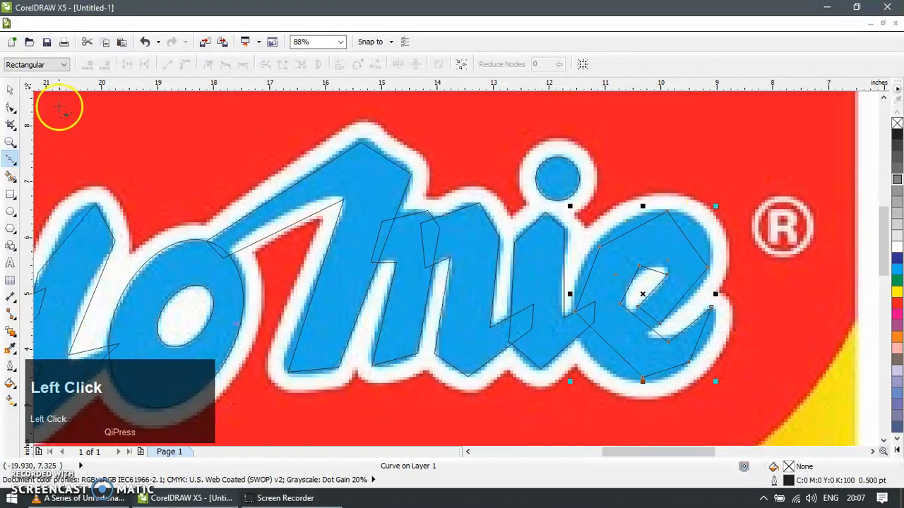
Select all nodes of the capital "I" outline and convert its straight segments to curves
scroll(555, 222, down, 4)
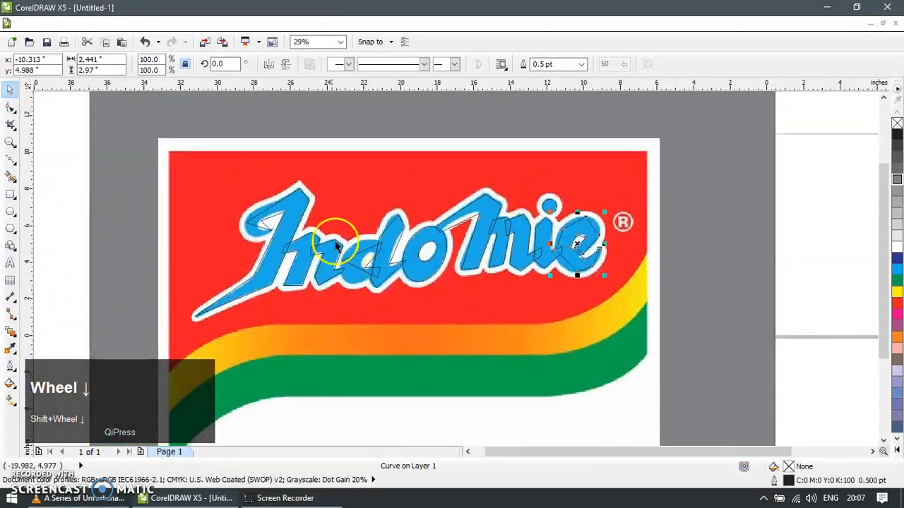
key(z)
click(321, 233)
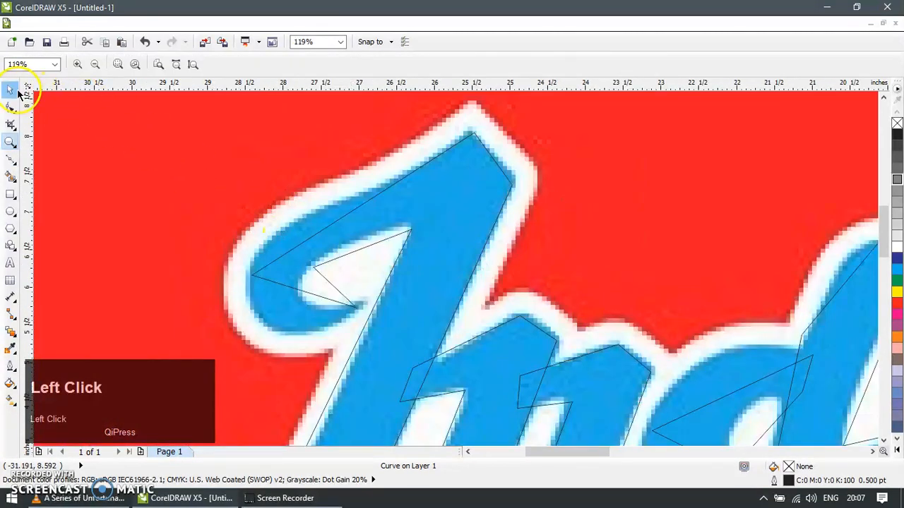
click(18, 92)
double_click(351, 211)
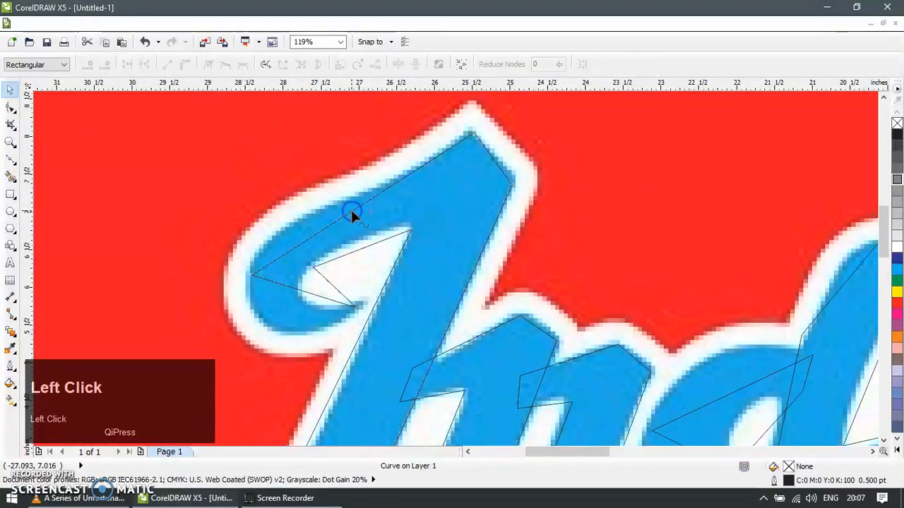
key(ctrl+a)
click(185, 64)
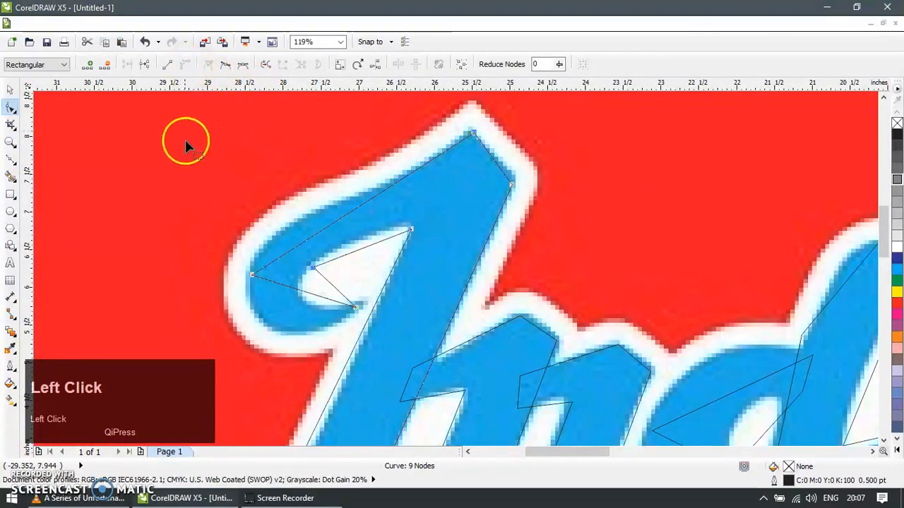
Bend the lower and upper segments at the rounded left end of the "I" to follow the blue hook's outer edge
click(11, 92)
double_click(261, 276)
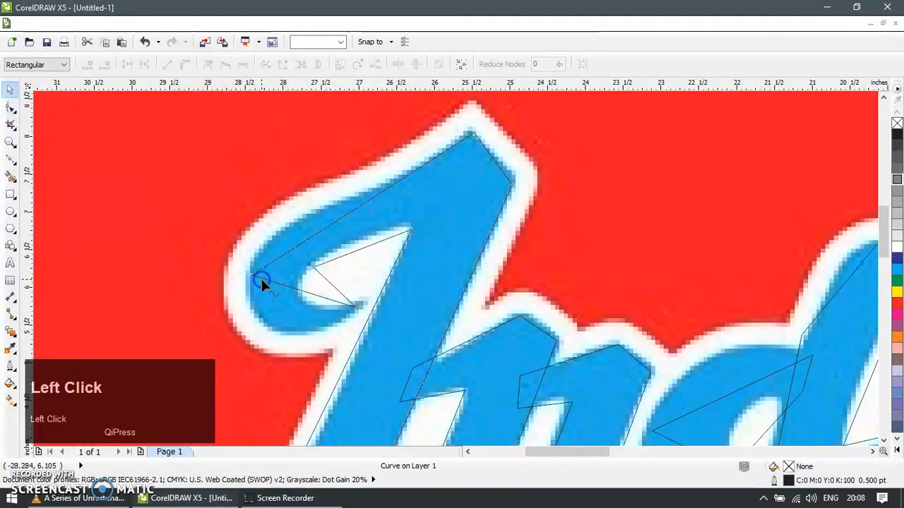
drag(302, 295, 280, 333)
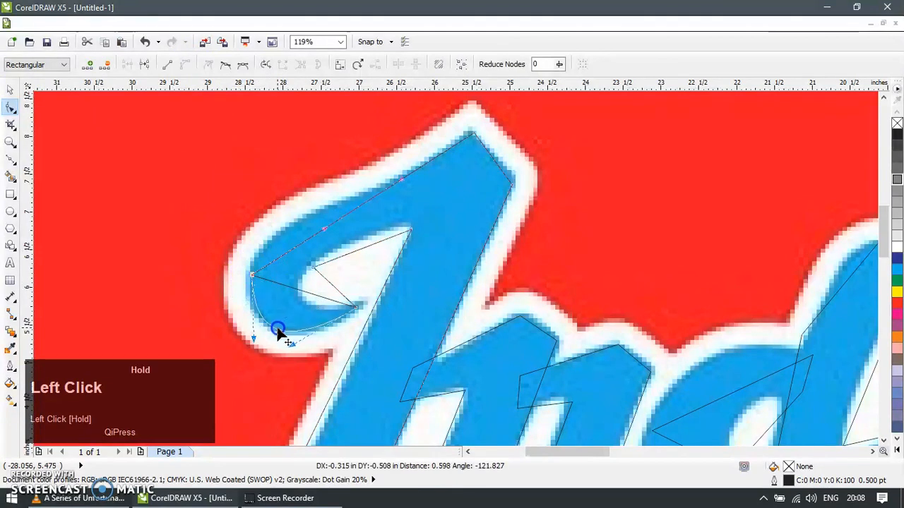
drag(303, 245, 281, 234)
drag(226, 240, 262, 286)
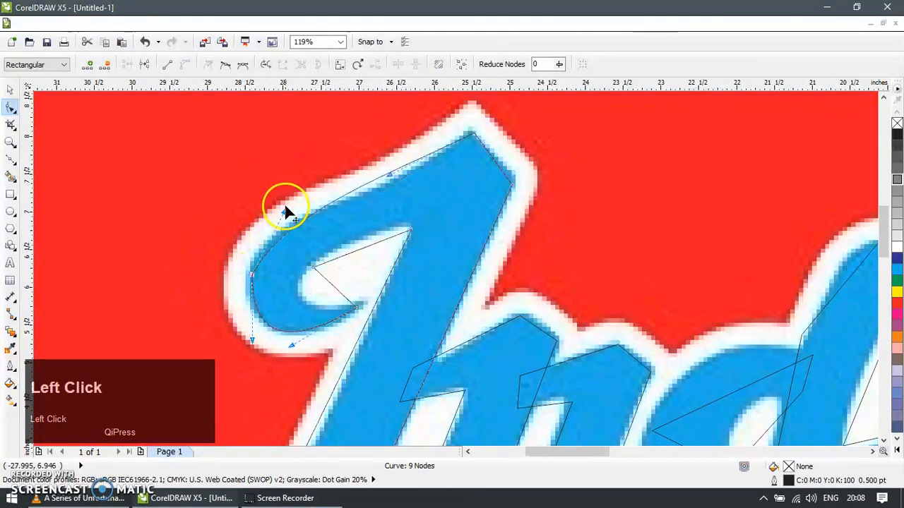
drag(285, 211, 271, 214)
Move the peak and shoulder nodes of the "I" onto the corners of the blue shape
drag(391, 180, 467, 132)
click(517, 181)
drag(516, 181, 516, 177)
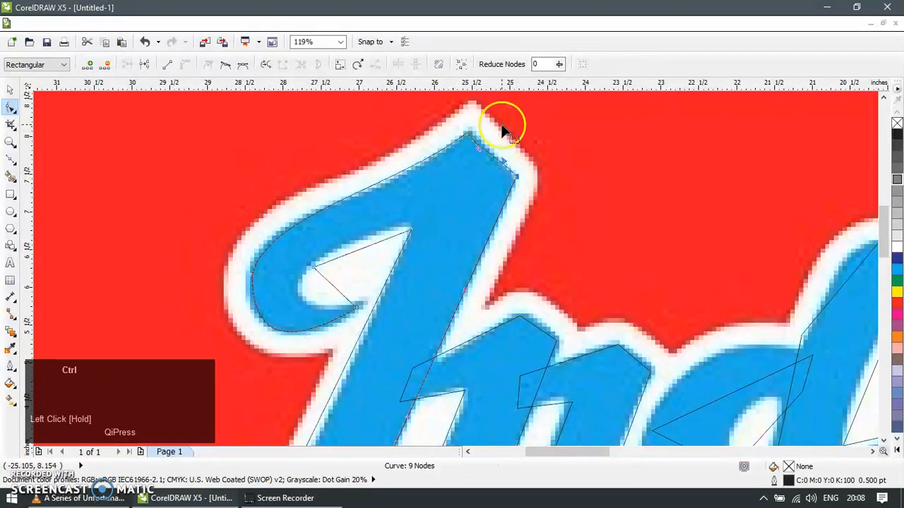
Convert the segment between the peak and shoulder of the "I" to a straight line and move the peak node onto the blue tip
scroll(502, 125, left, 1)
key(z)
drag(477, 117, 609, 241)
click(12, 90)
key(F10)
click(372, 175)
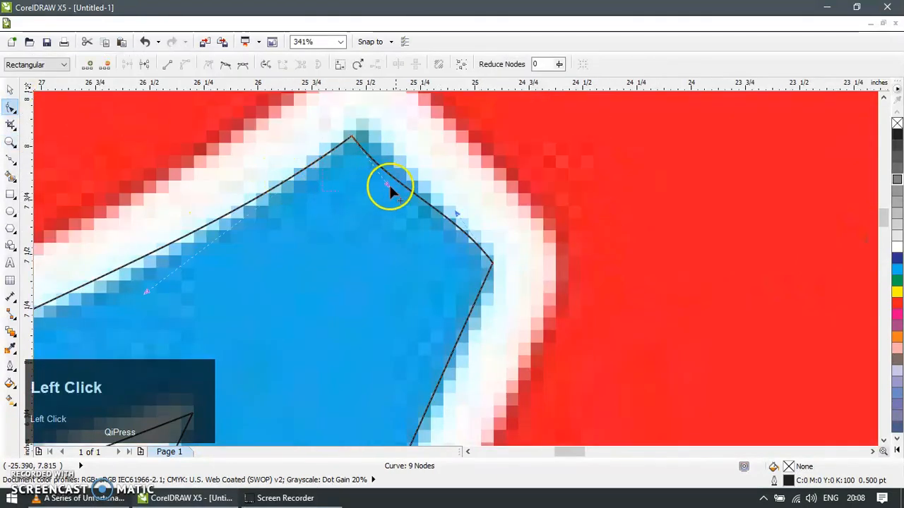
click(167, 65)
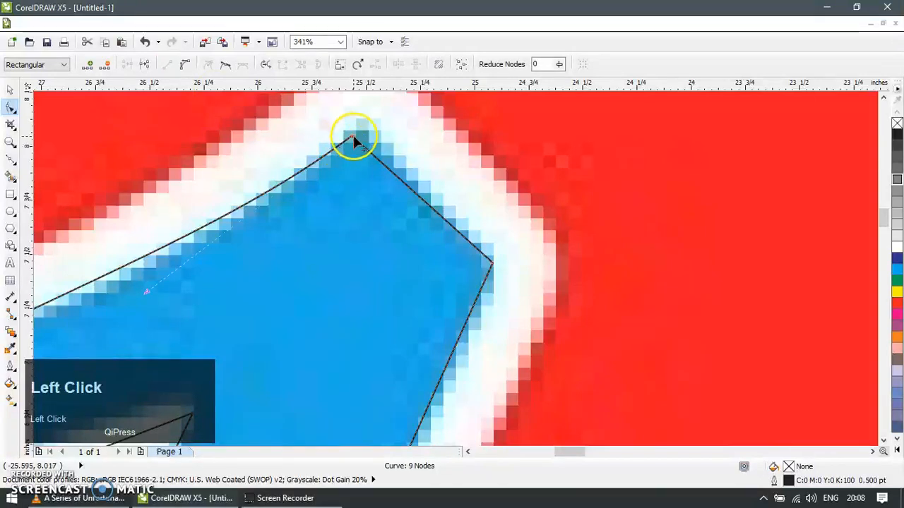
drag(352, 133, 360, 131)
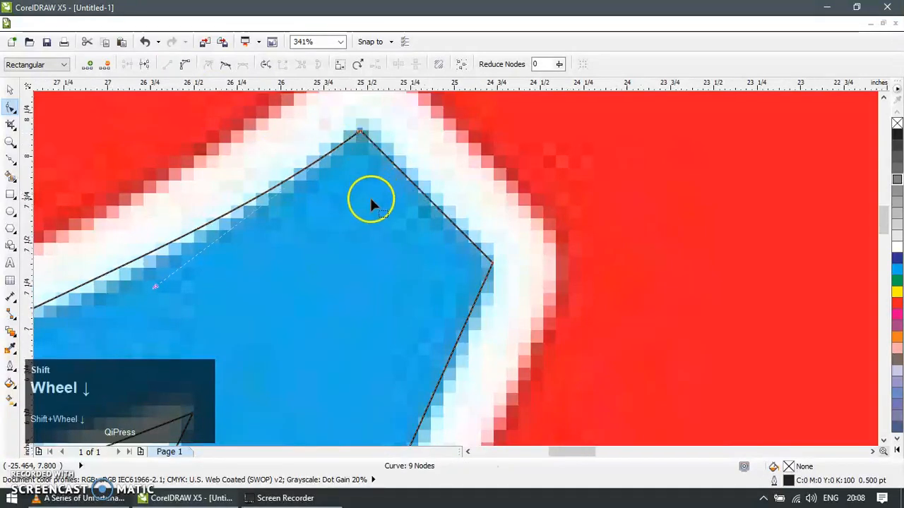
Adjust the curve handle along the upper edge of the "I" and make the hook's leftmost outer node smooth
scroll(373, 200, down, 3)
drag(287, 240, 292, 246)
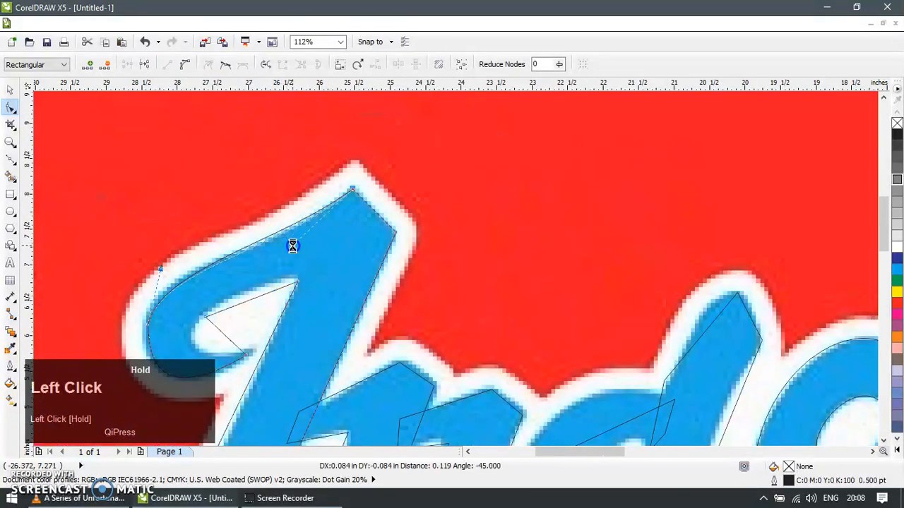
drag(132, 284, 162, 335)
click(226, 64)
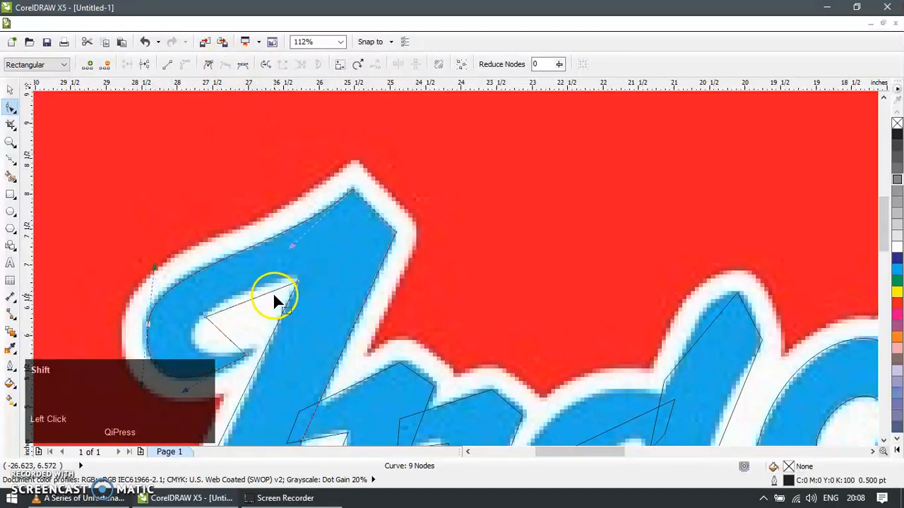
Move the inner node of the "I" hook onto the edge of the white hollow and smooth the curve through it
scroll(275, 294, down, 1)
key(z)
drag(168, 266, 351, 363)
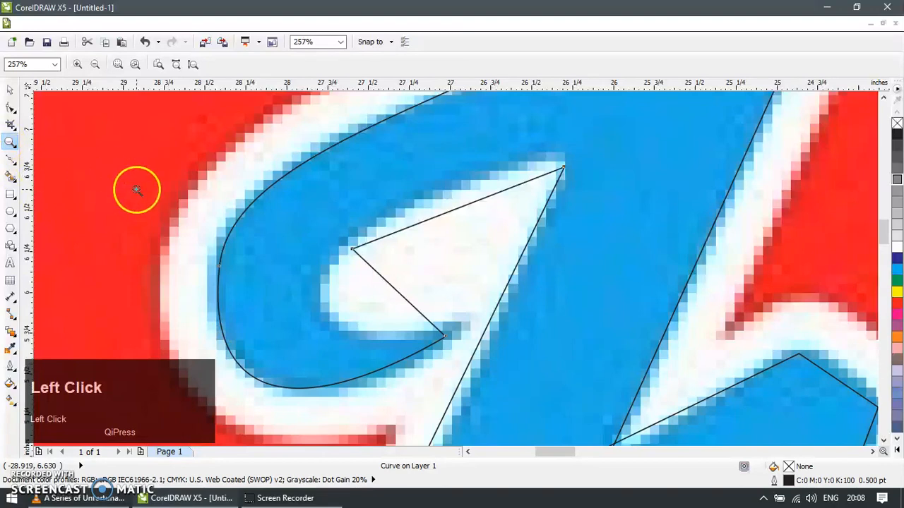
key(F10)
drag(351, 249, 322, 283)
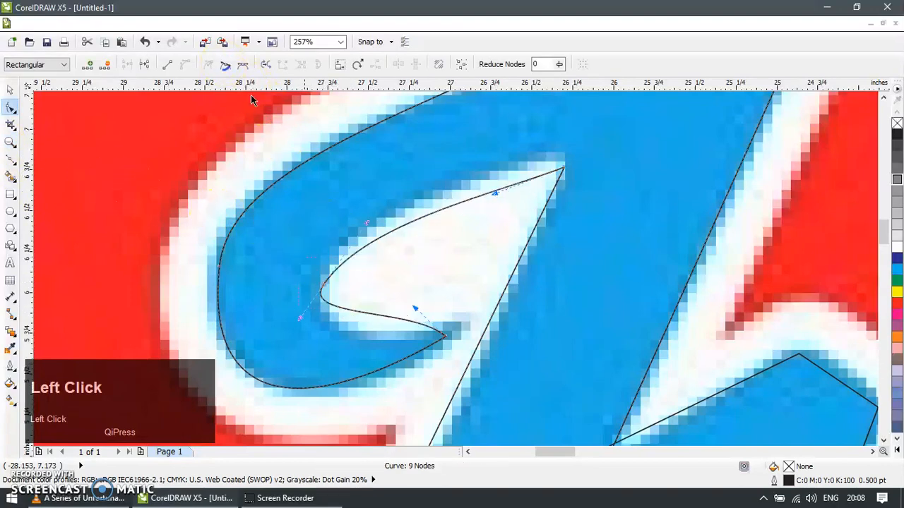
drag(275, 245, 321, 285)
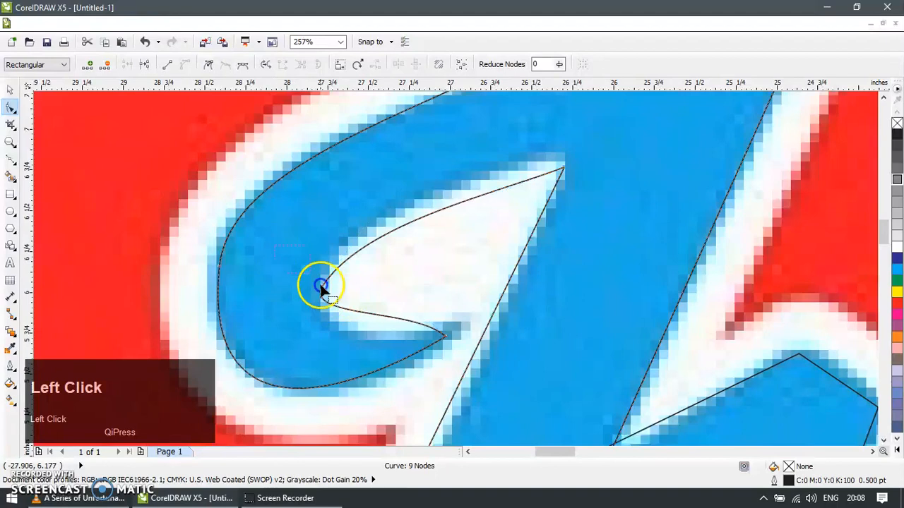
click(242, 65)
Place the hook's end node and the hollow's inner corner node on the blue tips and bend the hollow's upper edge to match
drag(415, 308, 460, 333)
click(547, 159)
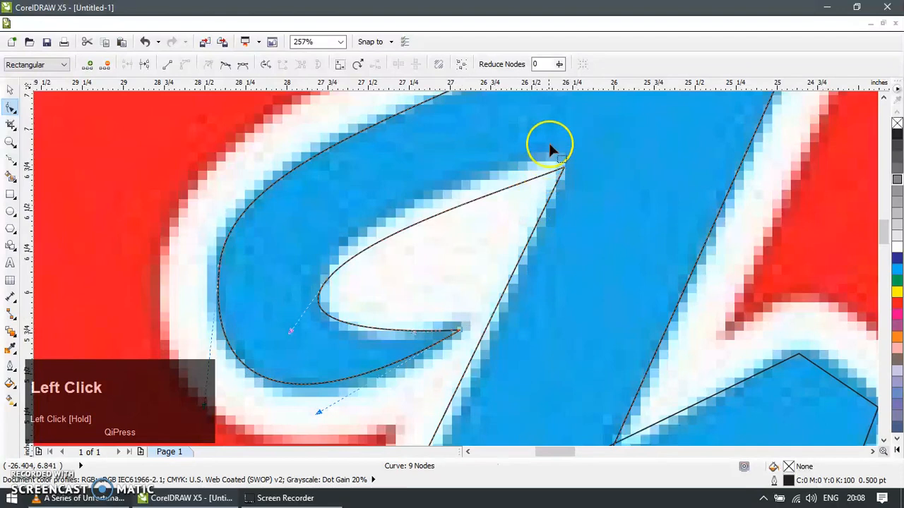
drag(564, 167, 566, 158)
drag(496, 185, 471, 168)
drag(356, 242, 346, 230)
Curve the outer edge of the "I" stem where it bends into the tail, adjusting the bend node's type and handle
scroll(438, 269, down, 6)
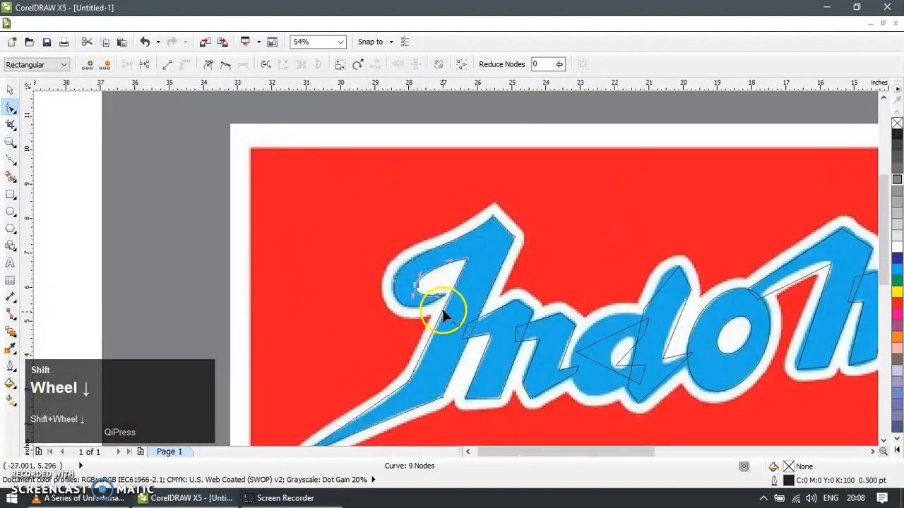
key(z)
click(392, 260)
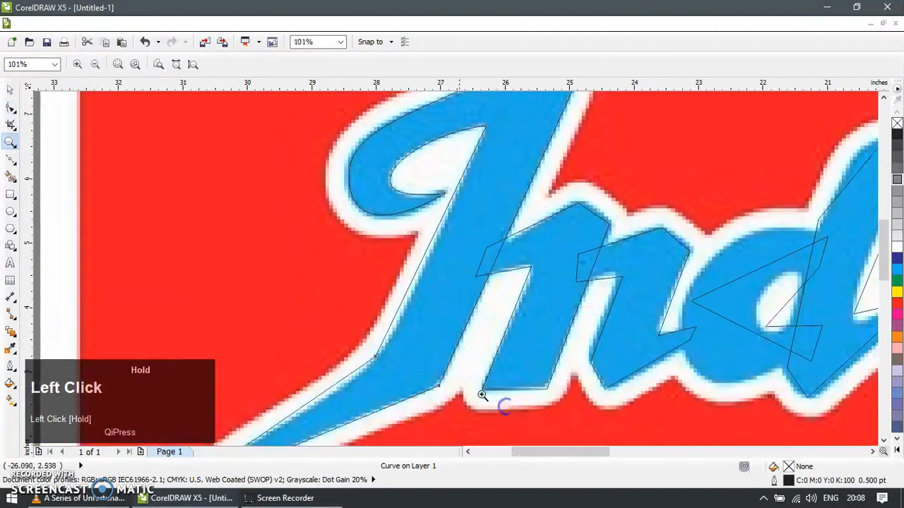
click(10, 89)
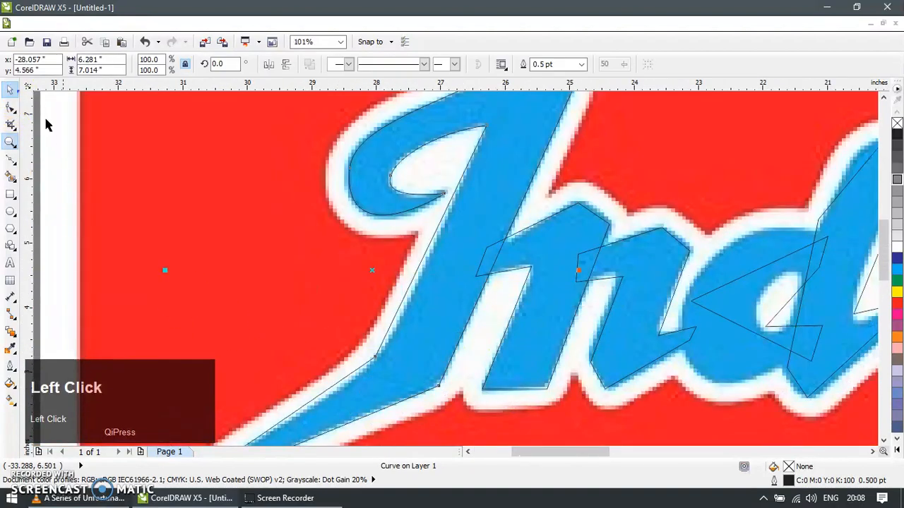
double_click(374, 356)
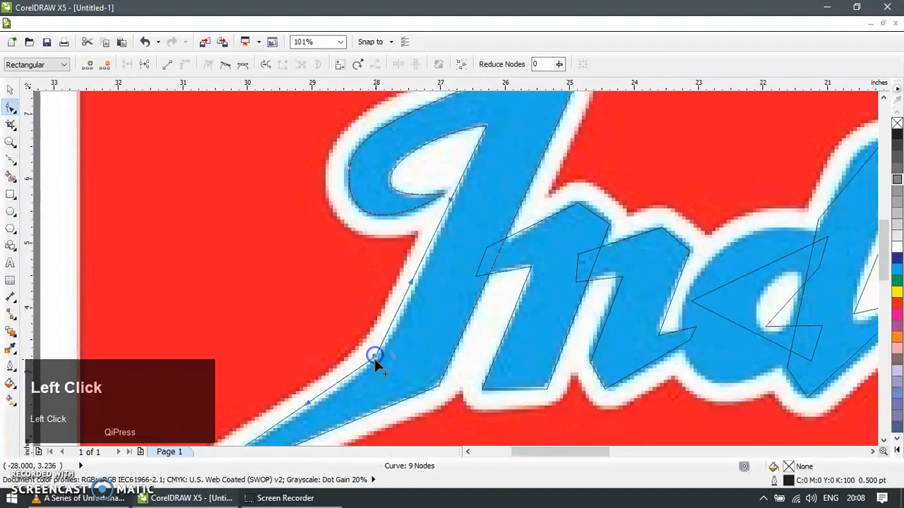
click(223, 64)
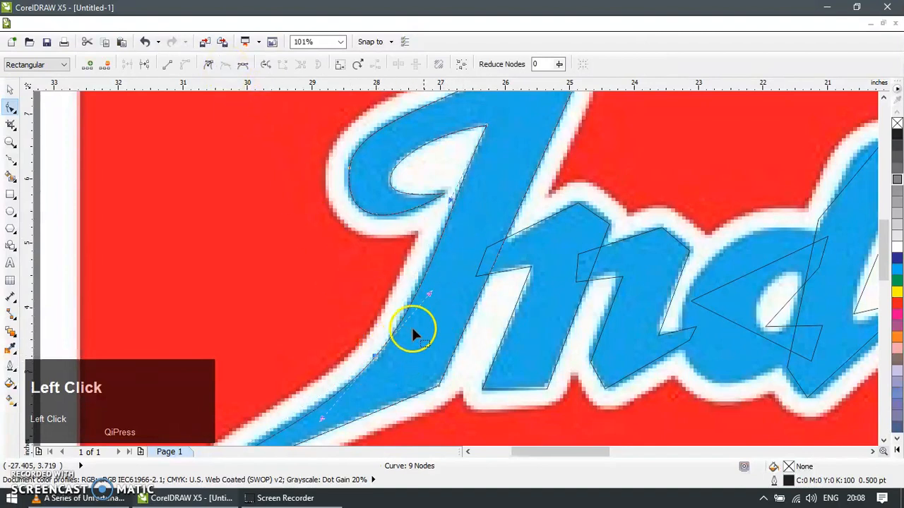
click(207, 64)
drag(429, 294, 425, 284)
click(452, 199)
Add a node at the tail tip of the "I" and bend the short end segment into a rounded tip
scroll(469, 270, down, 4)
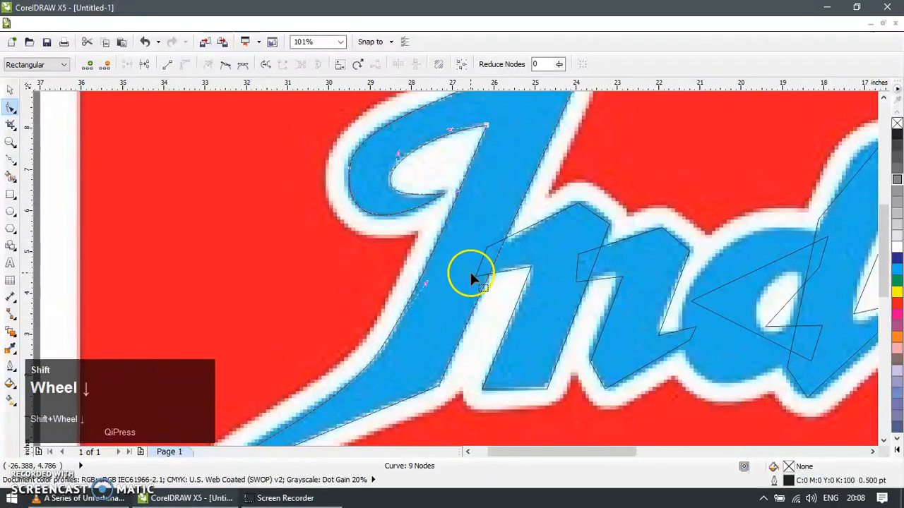
key(z)
drag(274, 270, 537, 416)
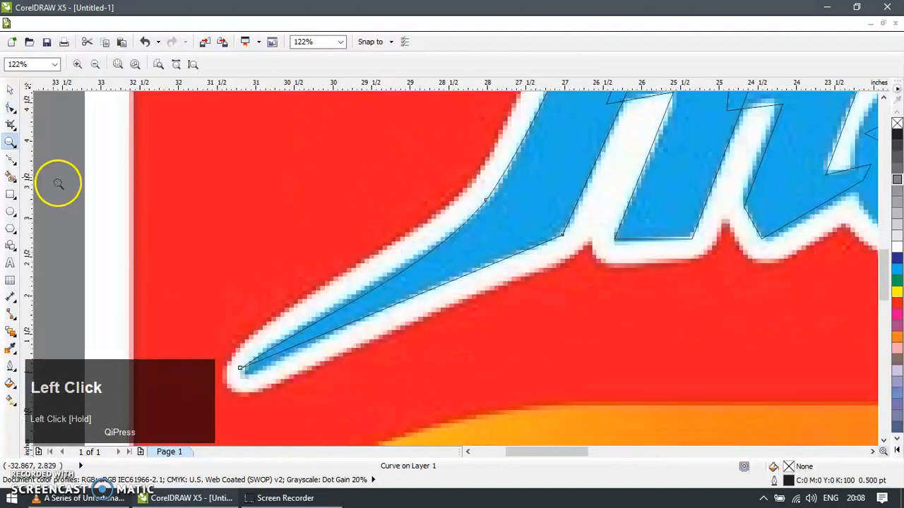
click(7, 91)
key(z)
drag(237, 336, 319, 405)
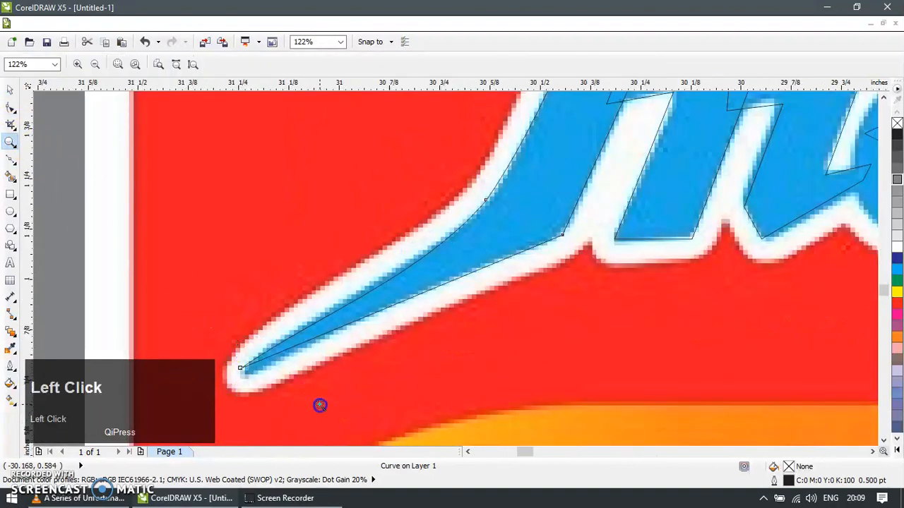
key(F10)
click(312, 236)
drag(311, 234, 322, 290)
drag(275, 251, 289, 298)
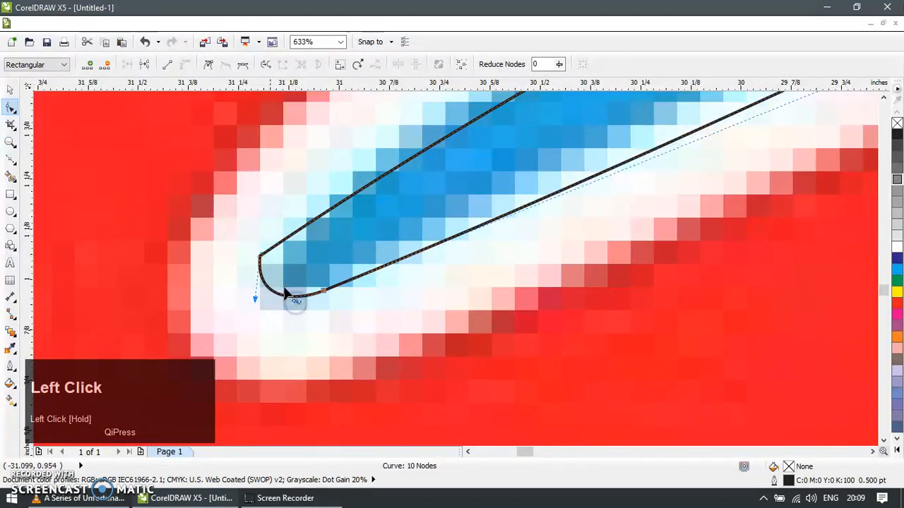
Bend the underside of the "I" tail along the blue edge, making the corner at the stem's base a cusp
scroll(318, 261, down, 8)
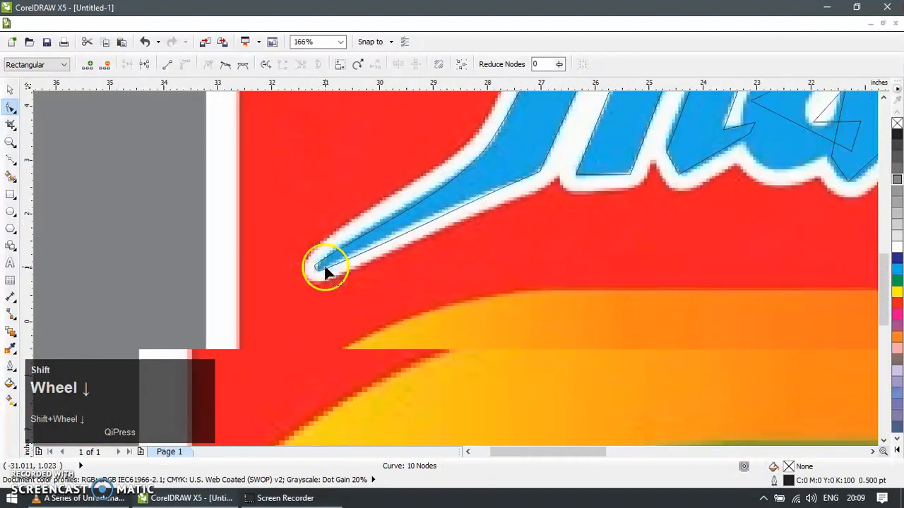
key(z)
drag(303, 127, 574, 321)
click(13, 91)
key(F10)
drag(222, 309, 264, 339)
drag(351, 272, 360, 246)
drag(658, 156, 660, 155)
click(227, 66)
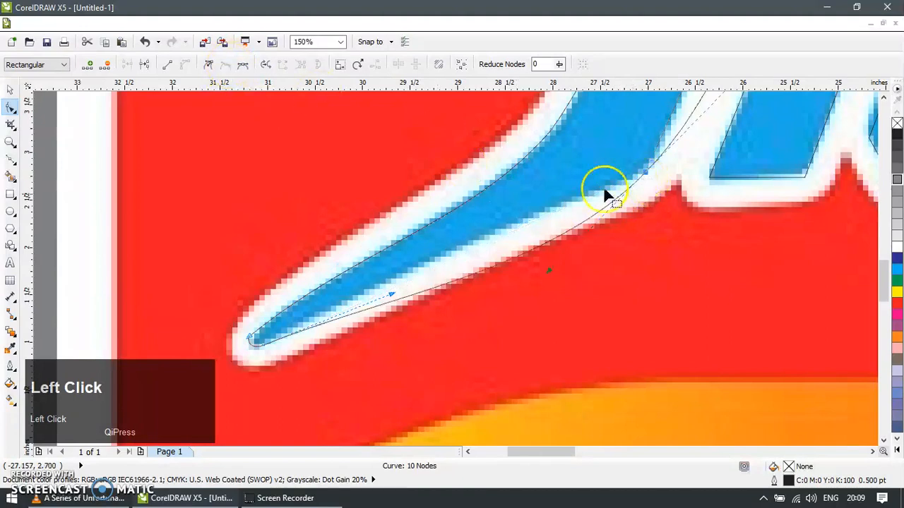
click(203, 68)
drag(543, 260, 376, 272)
Replace the corner node at the base of the "I" stem with a new node on the adjoining outline
scroll(583, 247, down, 2)
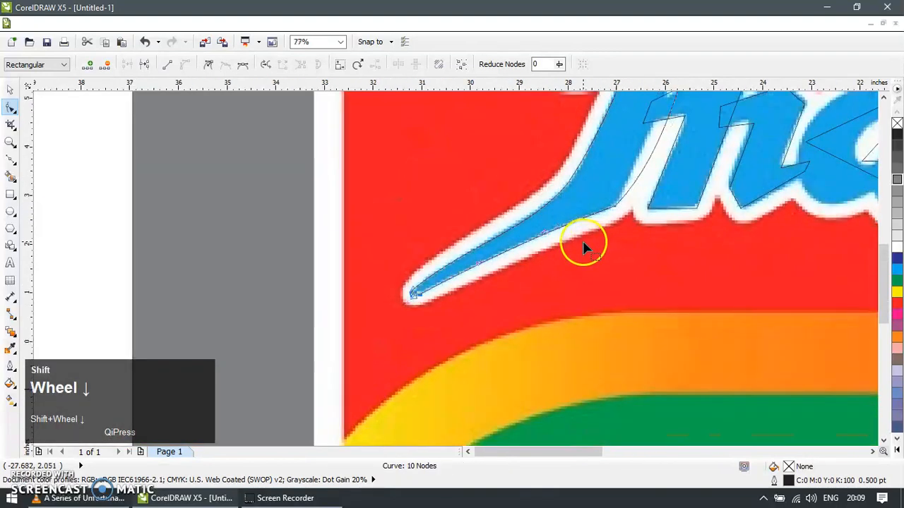
key(z)
drag(588, 159, 666, 258)
click(10, 89)
key(F10)
click(373, 282)
click(454, 227)
key(Delete)
Adjust the base node's handle and bend the inner side of the "I" stem to follow the blue edge beside the "n"
scroll(459, 230, down, 3)
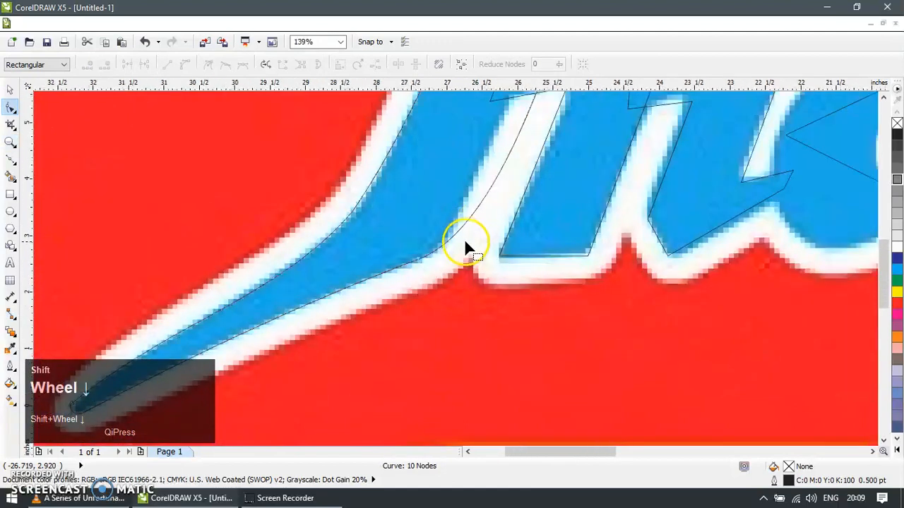
key(z)
drag(434, 255, 554, 101)
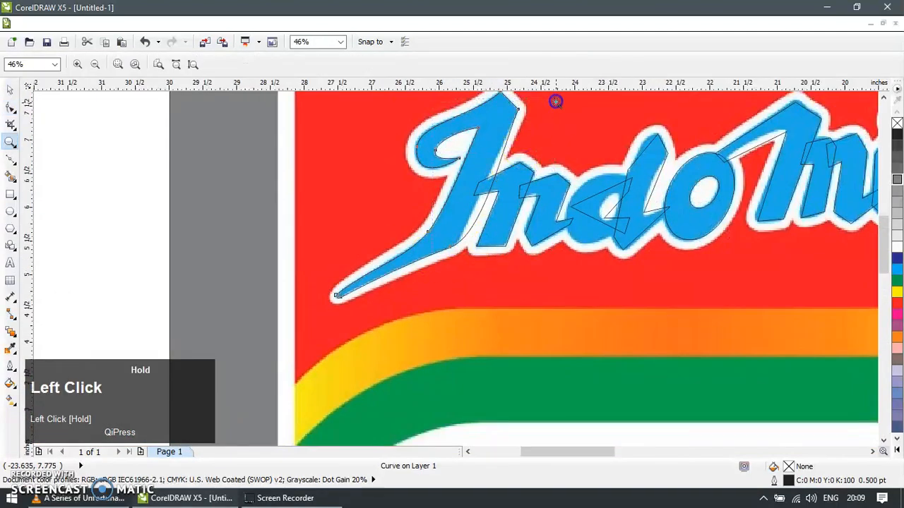
key(F10)
drag(347, 393, 392, 449)
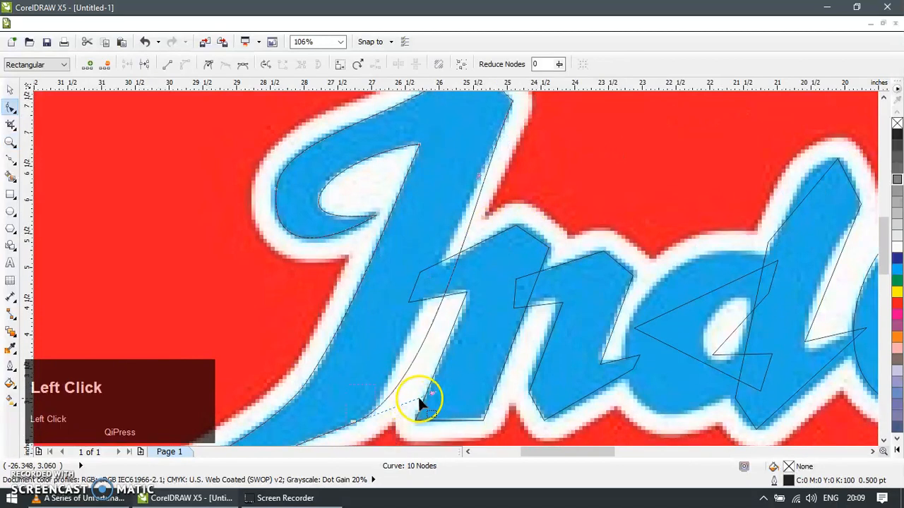
drag(434, 394, 401, 392)
click(211, 65)
drag(432, 305, 417, 306)
Soften the square foot of the first "n" stroke by adding nodes beside its corners and deleting the corner nodes
scroll(459, 246, down, 2)
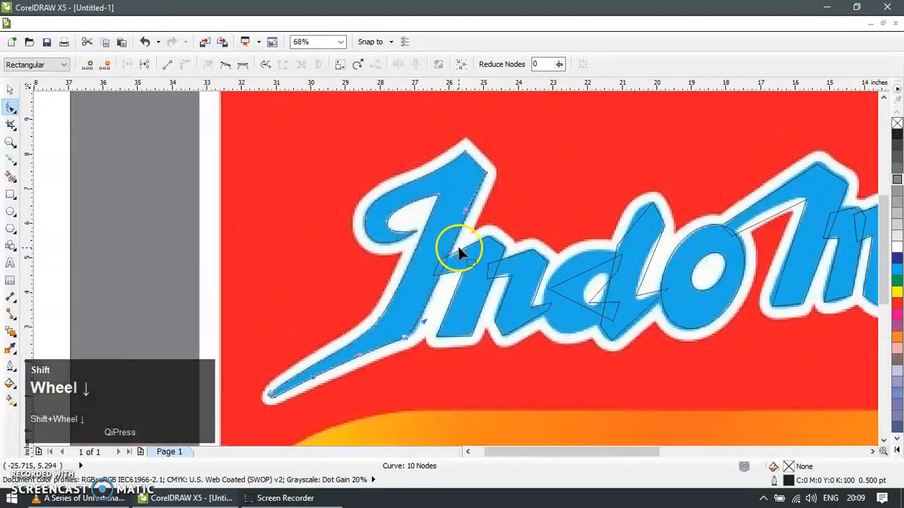
key(z)
drag(414, 218, 591, 365)
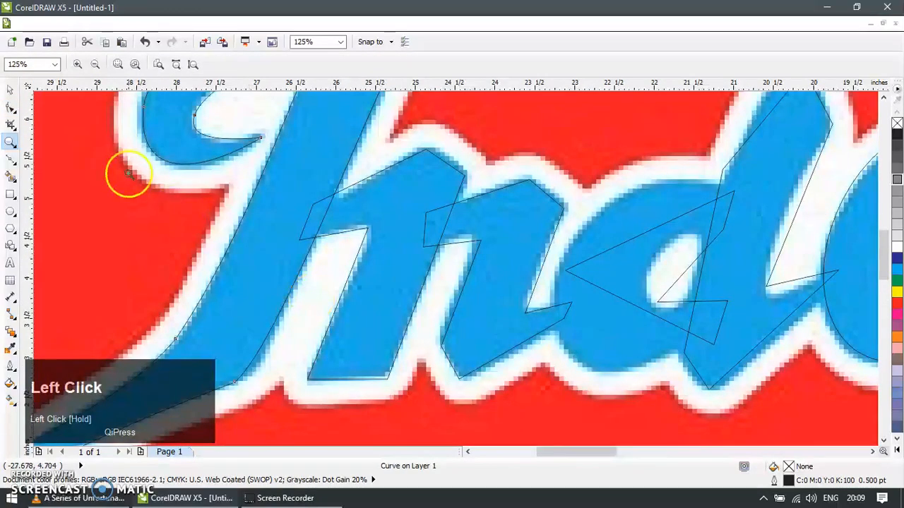
click(6, 91)
click(358, 379)
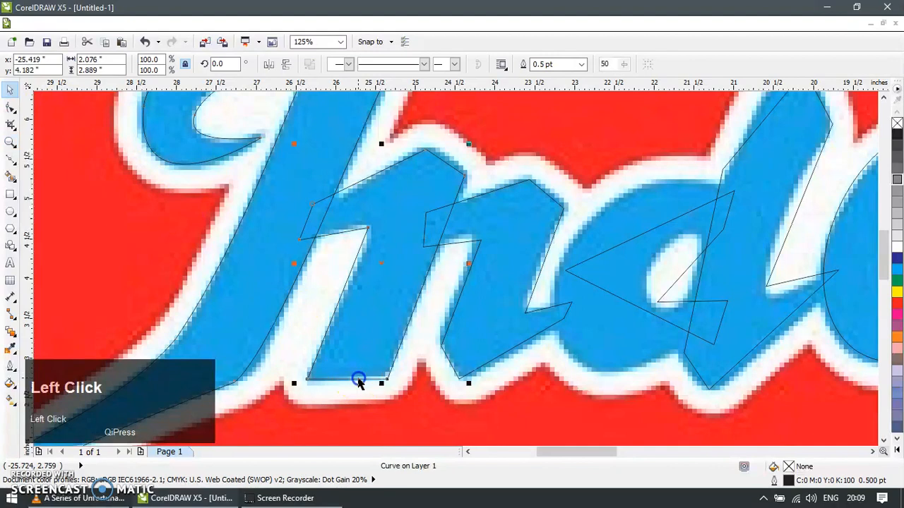
key(F10)
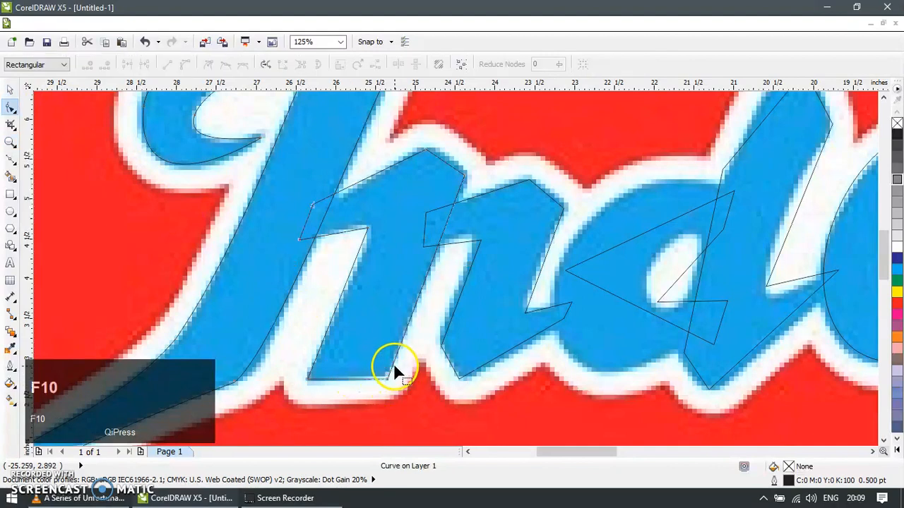
click(390, 370)
double_click(312, 368)
drag(290, 375, 278, 375)
key(Delete)
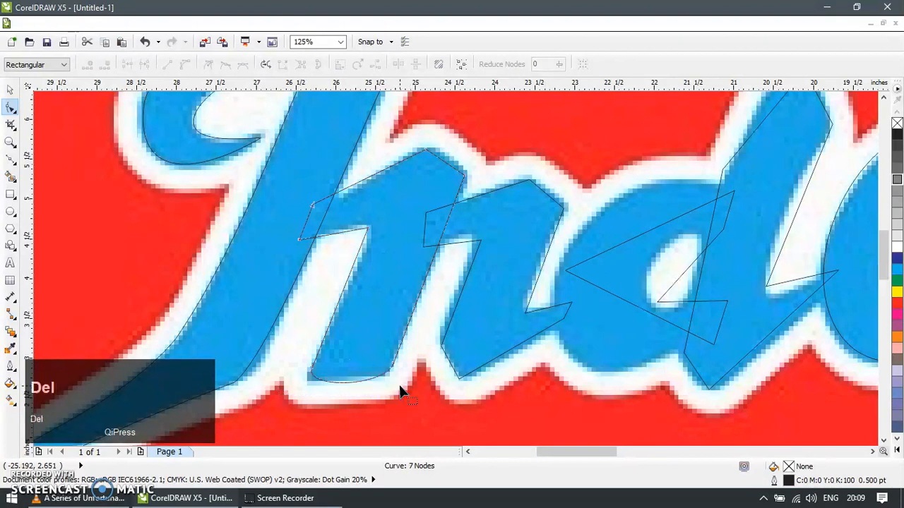
Add a node at the near corner of the first "n" stroke's foot and adjust the curves at both corners
key(z)
drag(258, 322, 495, 425)
key(F10)
click(267, 293)
drag(267, 292, 235, 291)
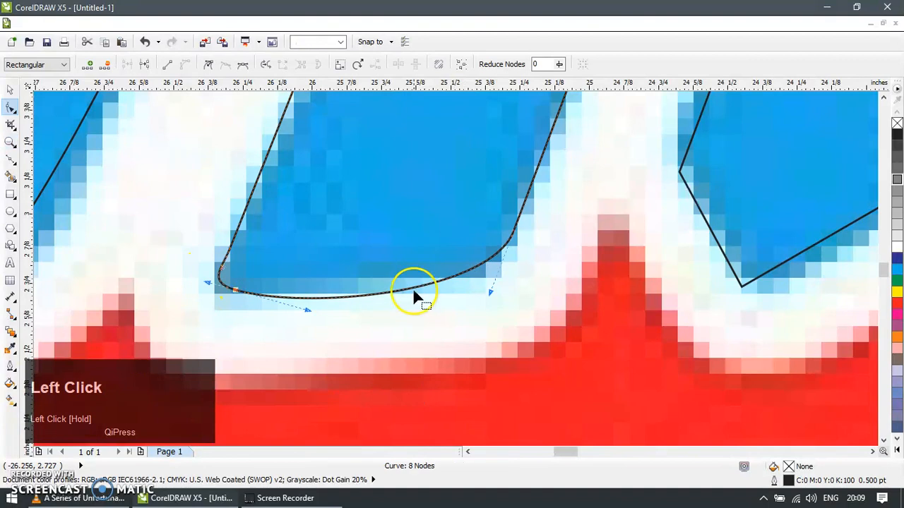
drag(513, 244, 491, 281)
drag(474, 346, 487, 296)
Rearrange the corner nodes of the first "n" stroke's foot and bend its bottom segment along the blue edge
drag(267, 270, 247, 294)
key(Delete)
click(235, 292)
double_click(501, 258)
double_click(495, 278)
key(Delete)
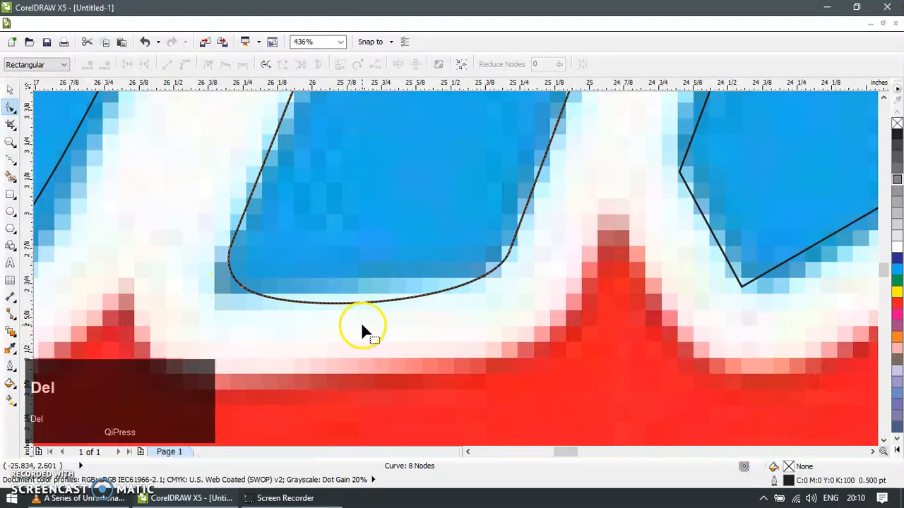
drag(353, 305, 421, 288)
Convert the lines at the inner corner of the first "n" stroke to curves and make the corner node smooth
scroll(422, 290, down, 4)
key(z)
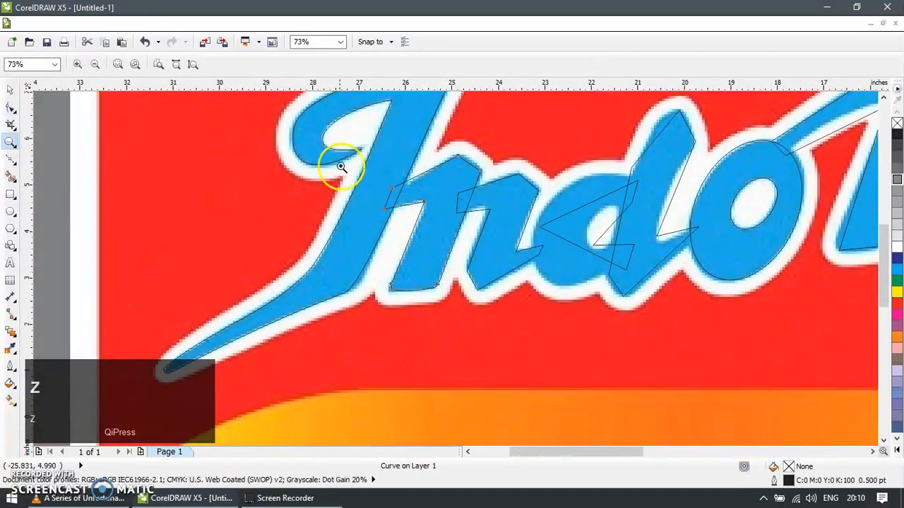
drag(558, 292, 343, 148)
key(F10)
click(309, 186)
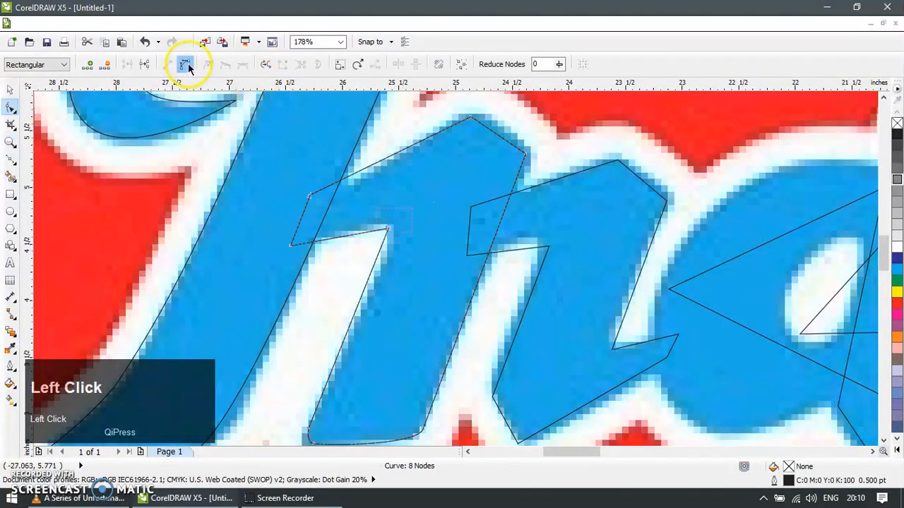
click(466, 245)
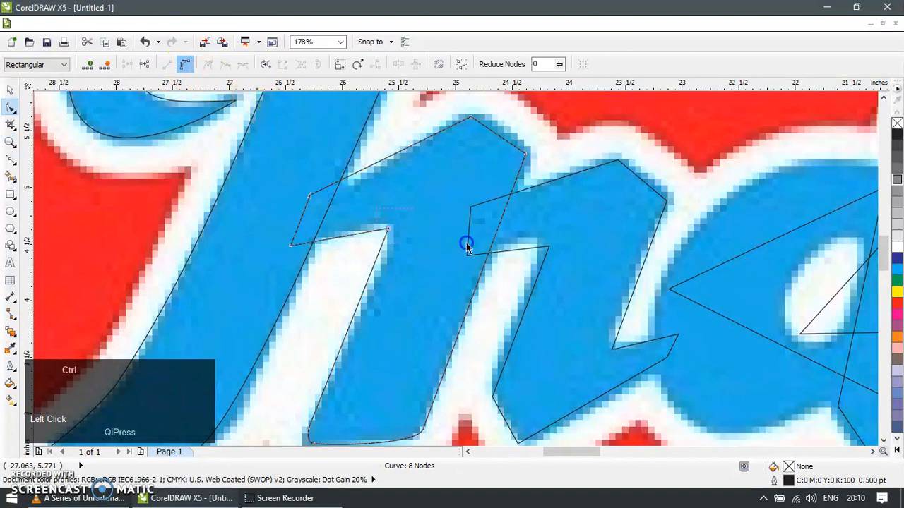
click(185, 64)
click(226, 64)
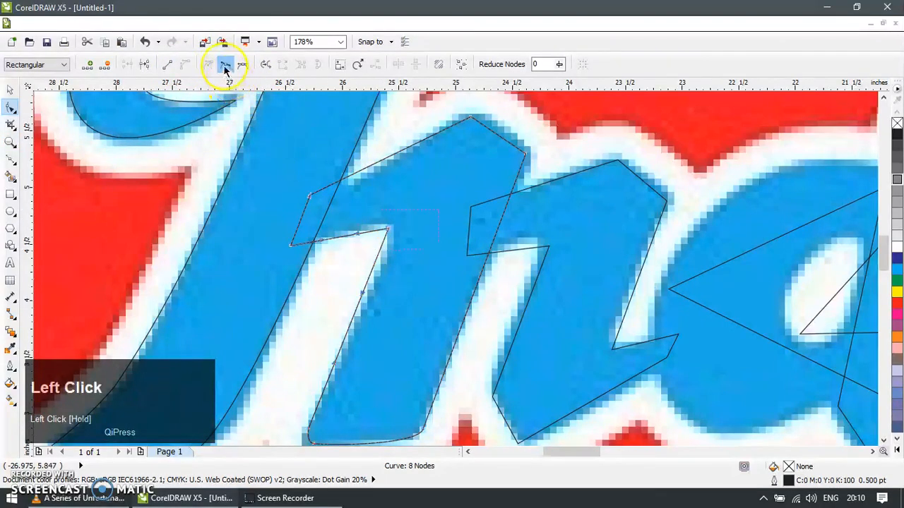
Adjust the inner corner node and its handles so the first "n" stroke follows the top of the white gap
click(368, 236)
click(381, 221)
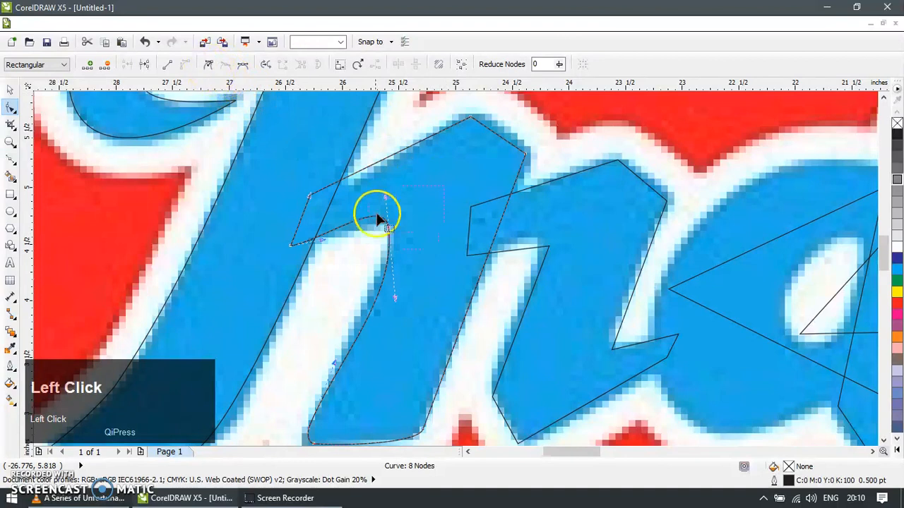
drag(385, 201, 386, 224)
drag(396, 300, 384, 299)
drag(389, 227, 392, 226)
Round the peak of the first "n" stroke by smoothing its node and adjusting its position and handles to the blue shoulder
click(470, 120)
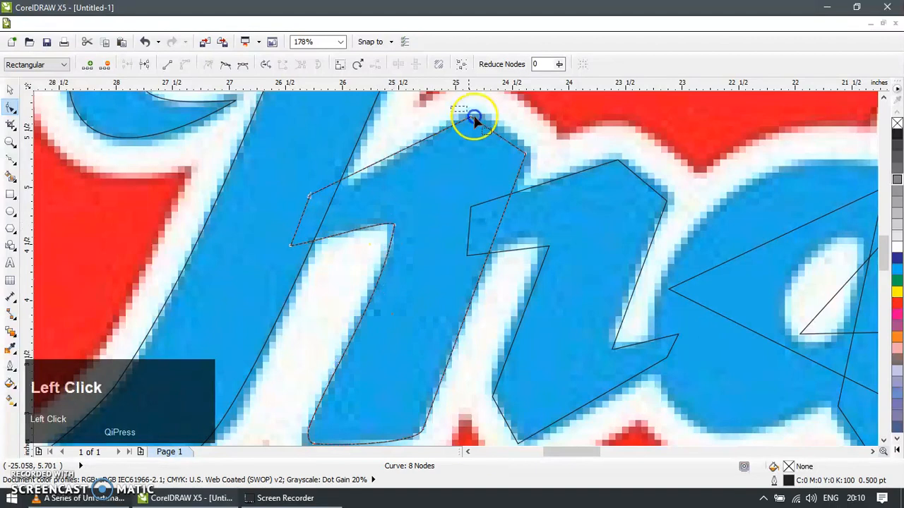
click(241, 71)
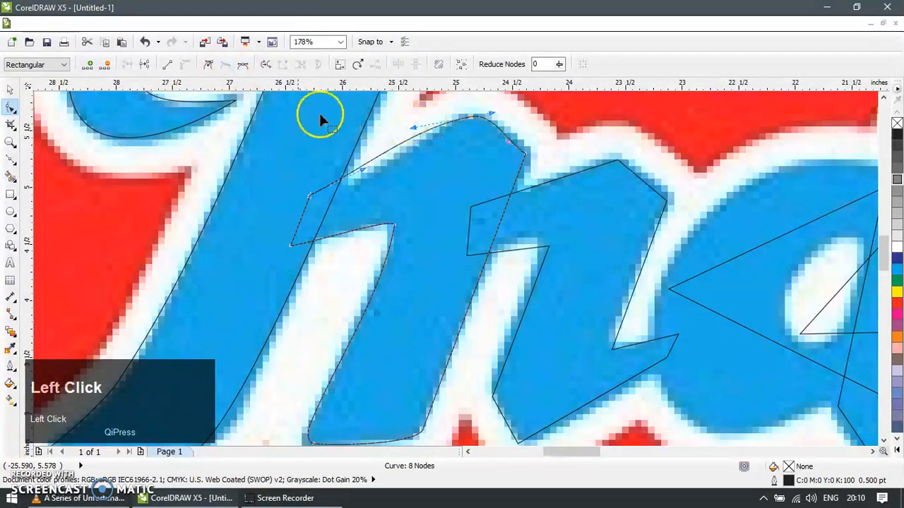
drag(419, 130, 414, 152)
drag(509, 145, 526, 161)
click(477, 252)
drag(473, 116, 462, 116)
click(363, 170)
scroll(363, 174, down, 5)
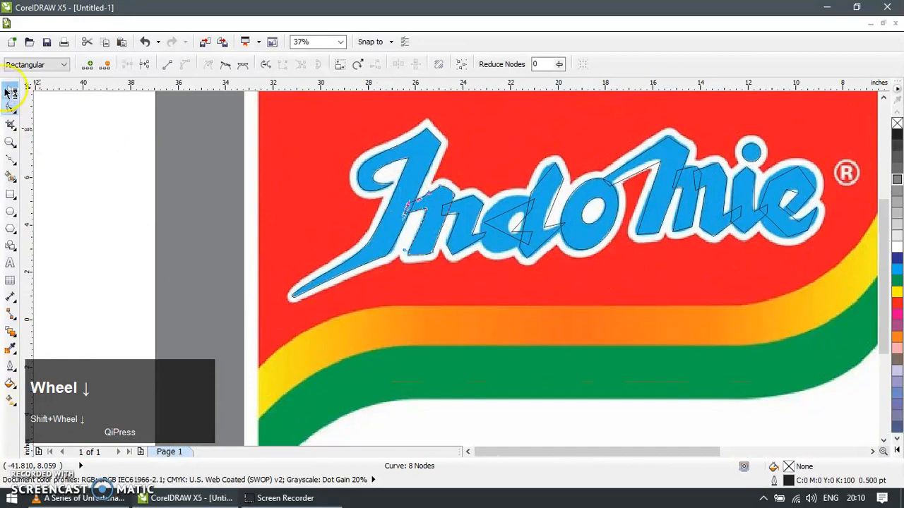
click(10, 141)
click(382, 160)
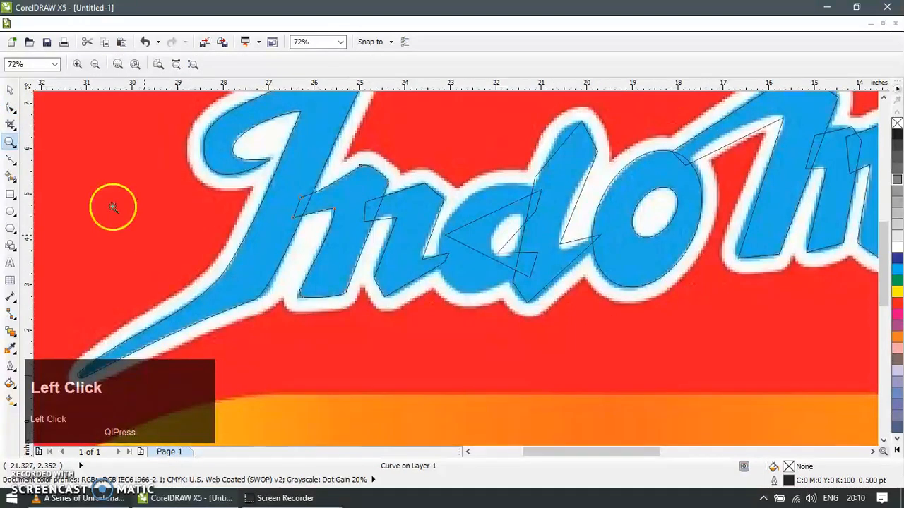
Weld the first "n" stroke to the "I" outline and fill the merged shape with dark blue (C100 M100 Y0 K0)
click(10, 92)
shift+click(339, 134)
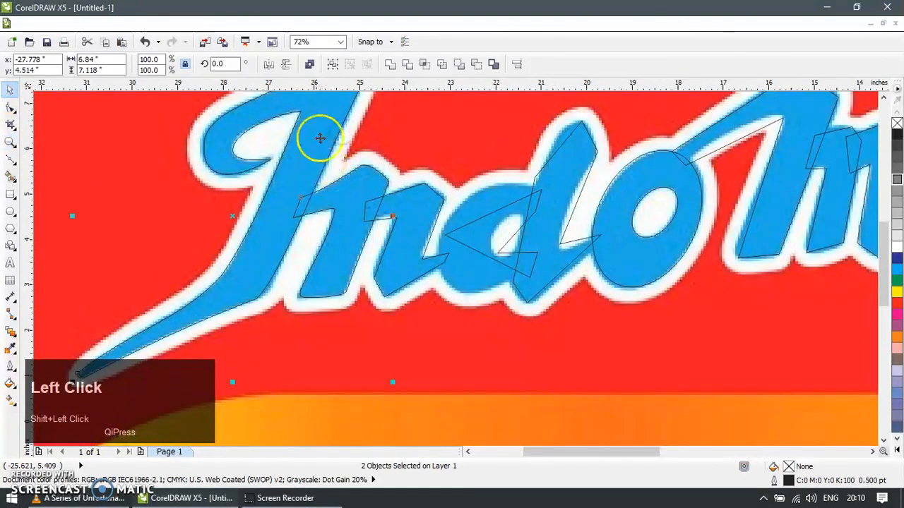
click(395, 69)
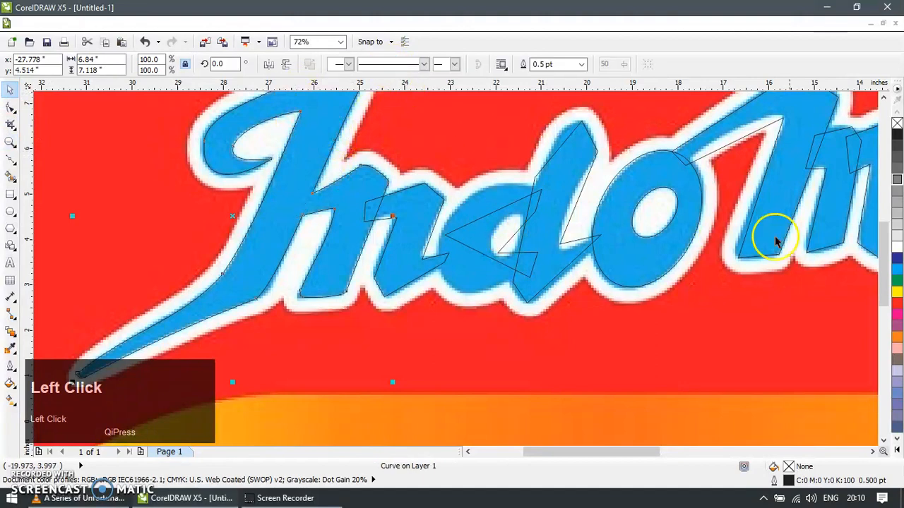
click(898, 261)
Convert all line segments of the second "n" stroke's outline to curves
key(z)
drag(334, 155, 509, 319)
click(10, 89)
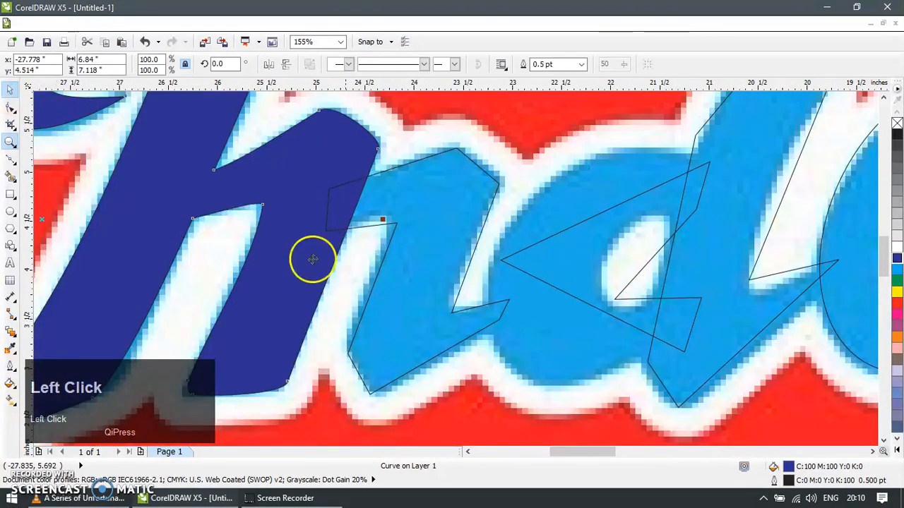
click(388, 382)
double_click(389, 384)
key(ctrl+a)
click(185, 65)
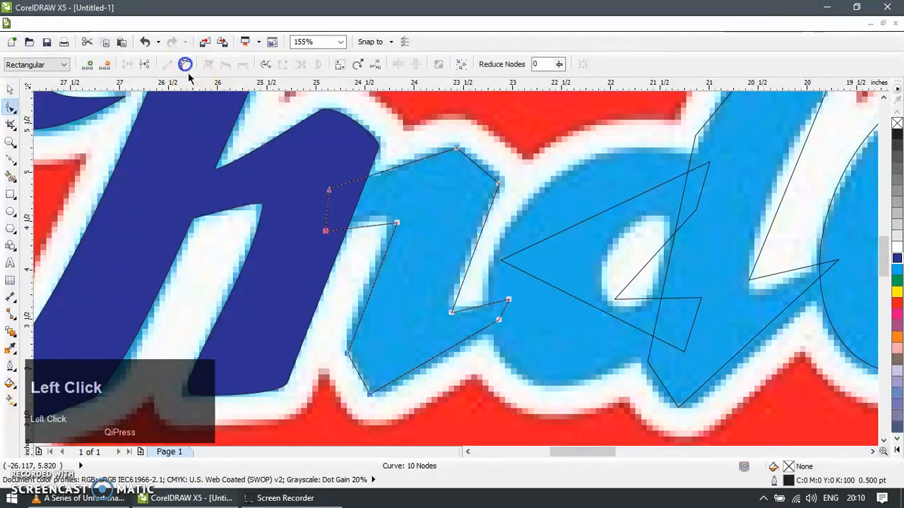
Smooth the bottom node of the second "n" stroke and shift it slightly to round the foot along the blue edge
drag(337, 408, 383, 386)
click(225, 64)
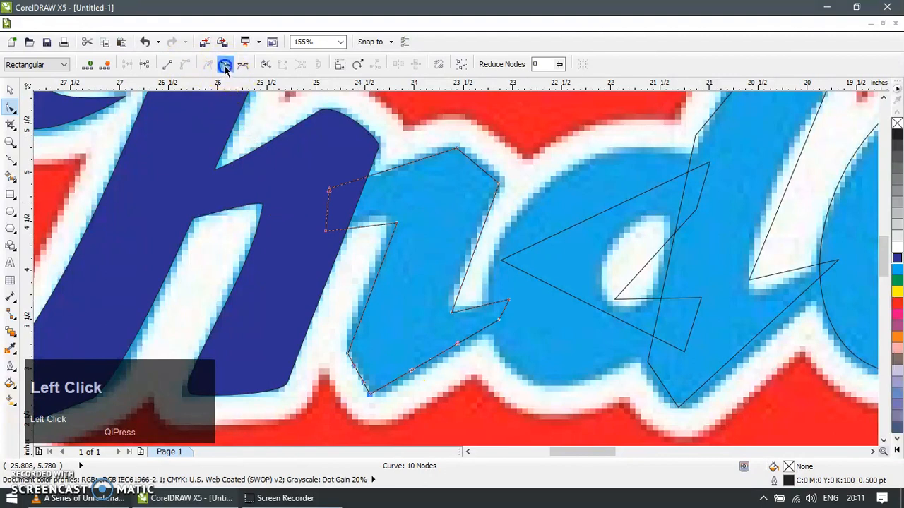
click(208, 64)
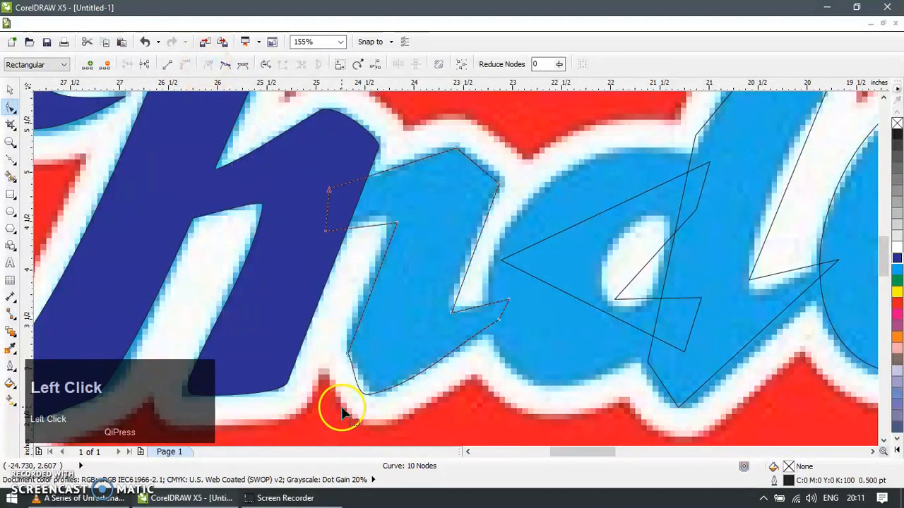
drag(377, 391, 379, 390)
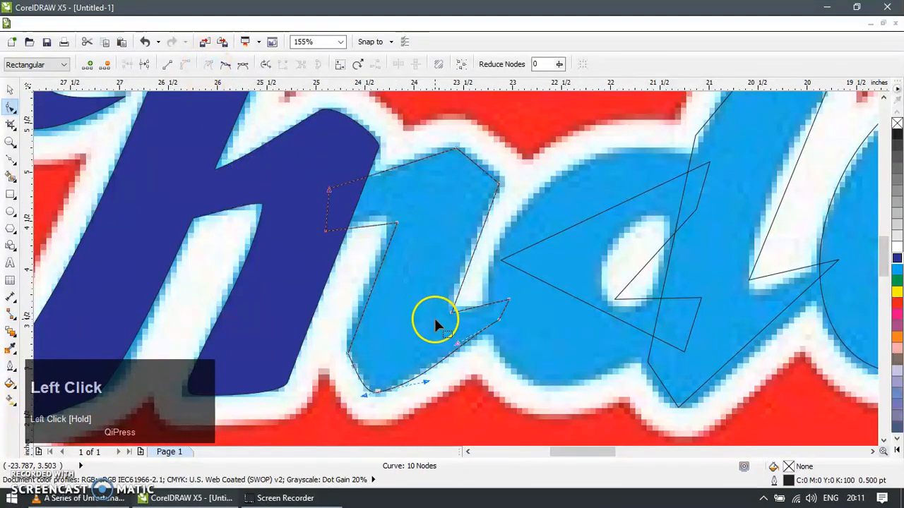
Adjust the node type and handles at the corner between the second "n" stroke's right edge and its small tail
click(225, 65)
click(466, 301)
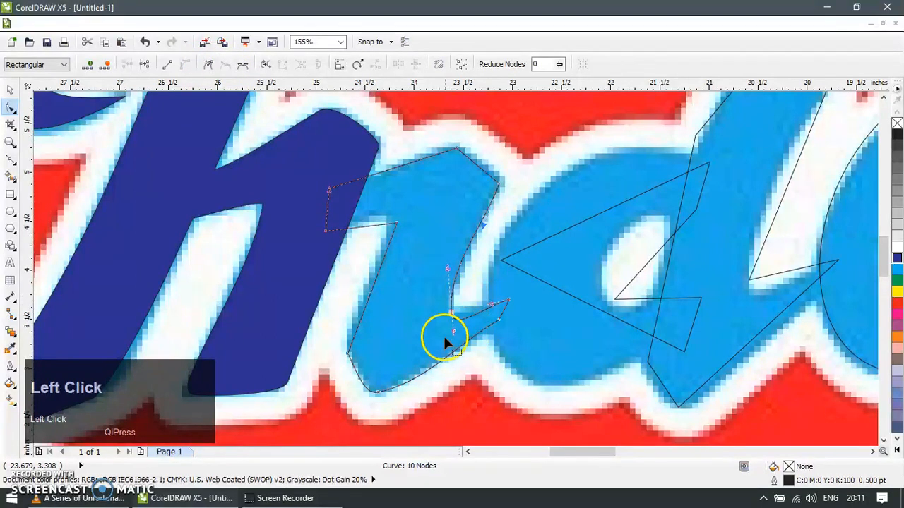
drag(452, 336, 454, 319)
Round the right shoulder of the second "n" stroke with a smooth node and align its right edge's handles with the white gap
click(505, 177)
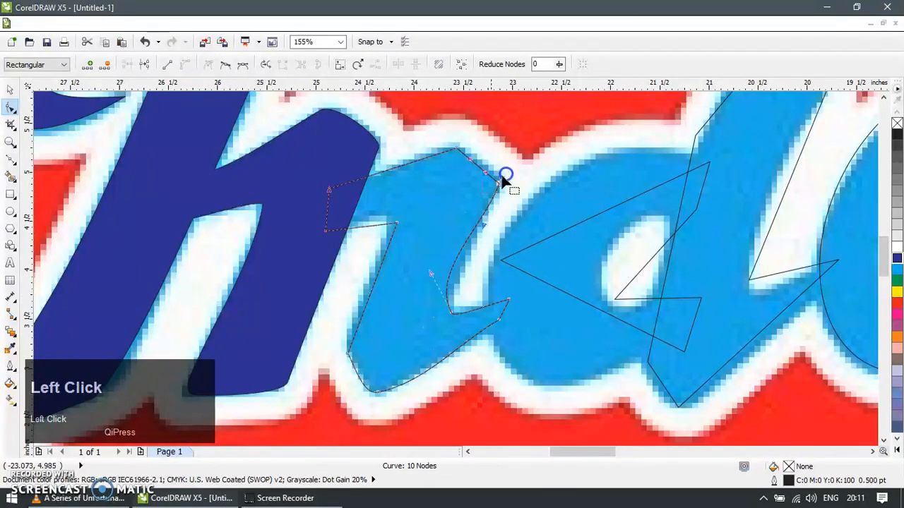
click(228, 65)
drag(500, 184, 498, 184)
drag(492, 228, 486, 228)
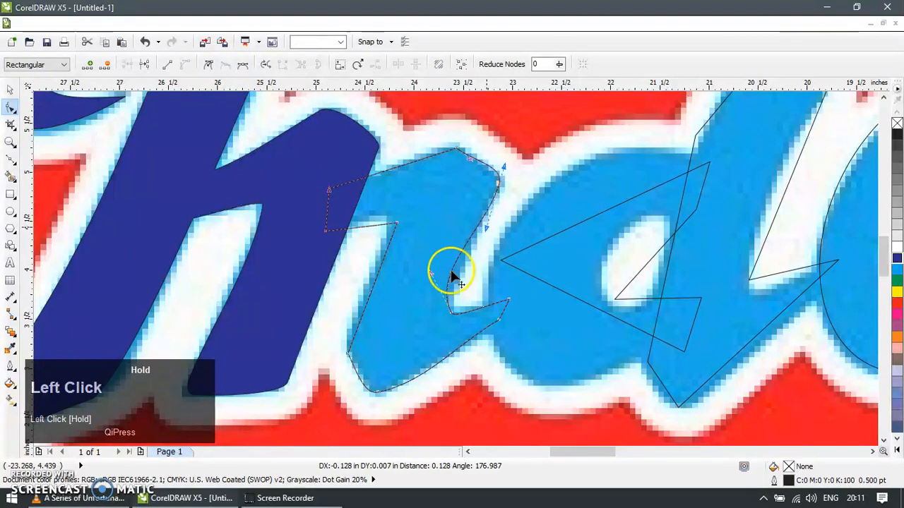
drag(431, 274, 458, 281)
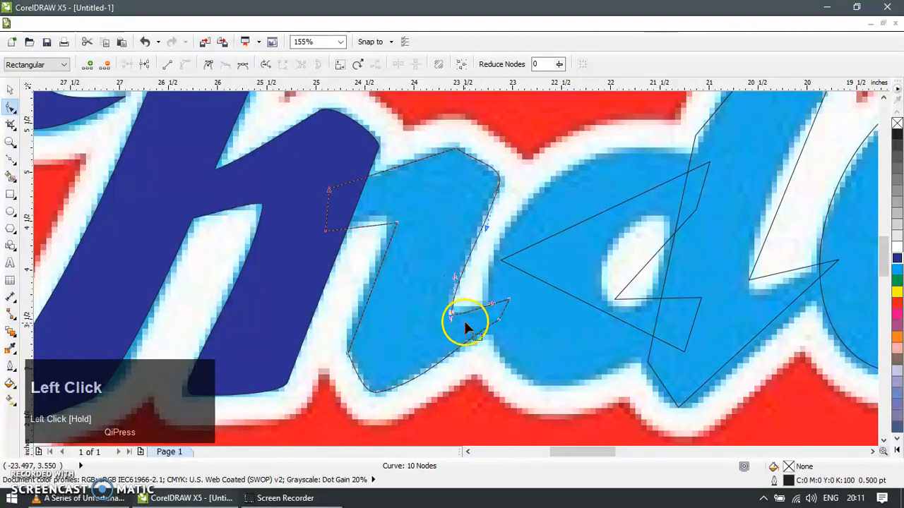
Smooth the inner corner node of the second "n" stroke and adjust its handles around the top of the white gap
scroll(466, 321, left, 2)
click(402, 243)
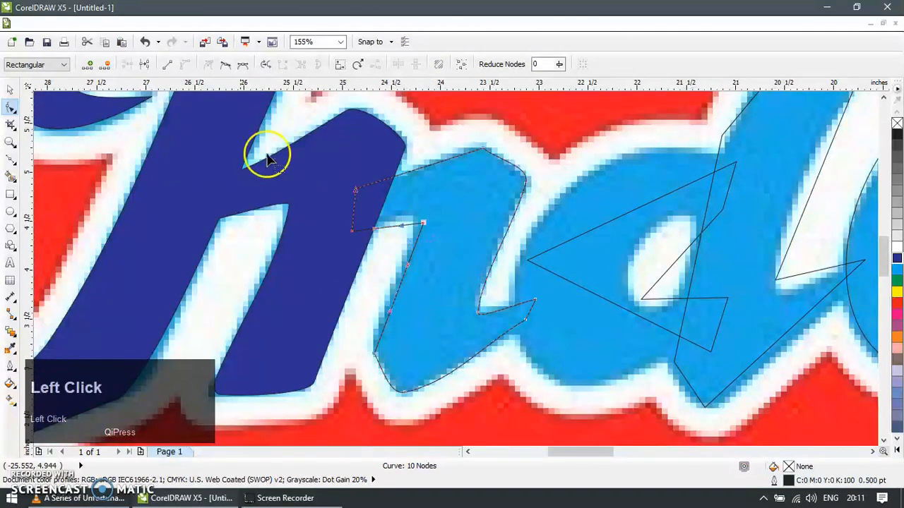
click(224, 65)
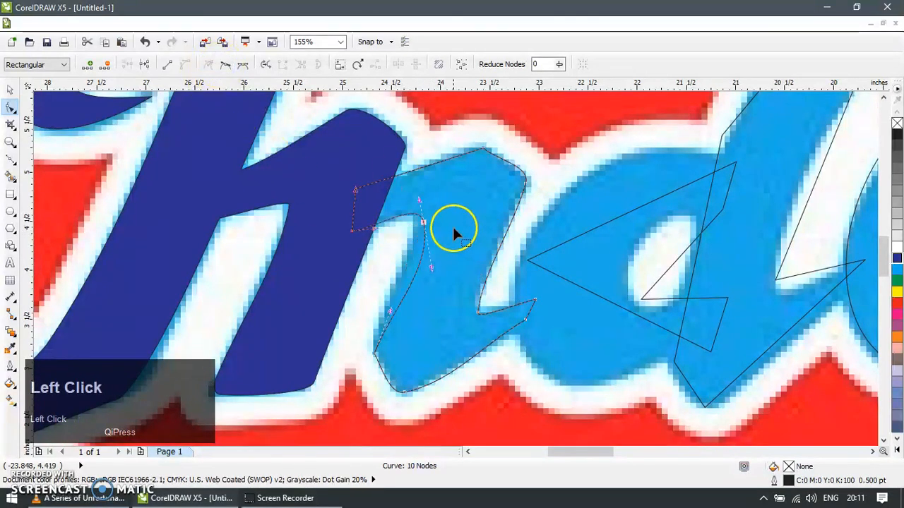
drag(430, 265, 412, 220)
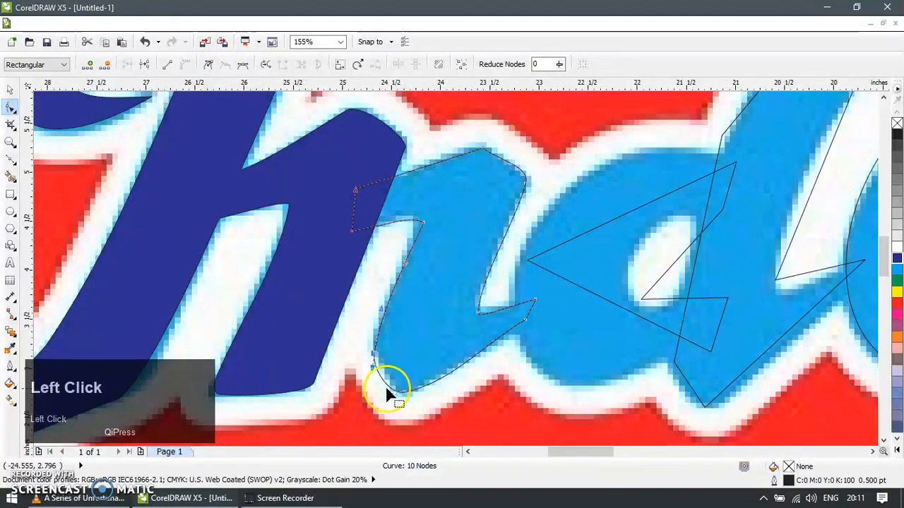
Reposition the two nodes at the second "n" stroke's foot and adjust their handles so the lower left curve follows the blue edge
key(z)
drag(330, 314, 472, 413)
click(10, 91)
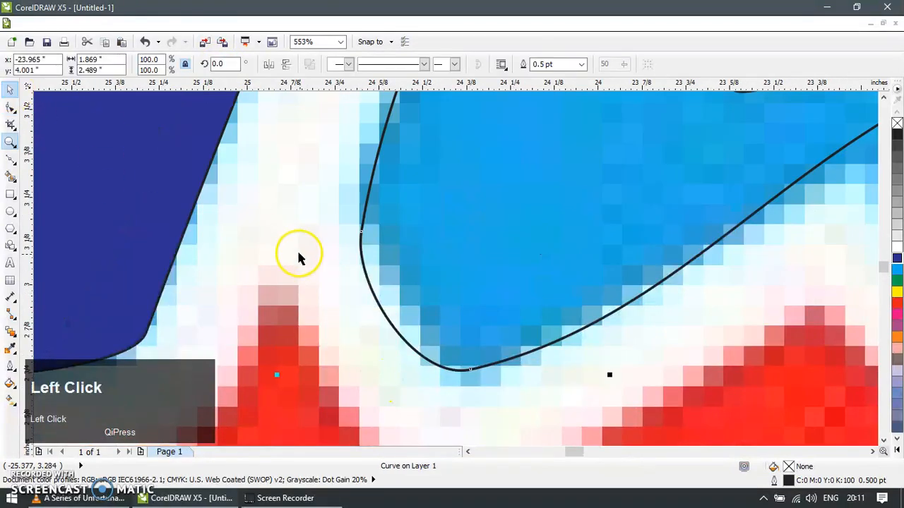
key(F10)
click(387, 247)
drag(362, 231, 365, 213)
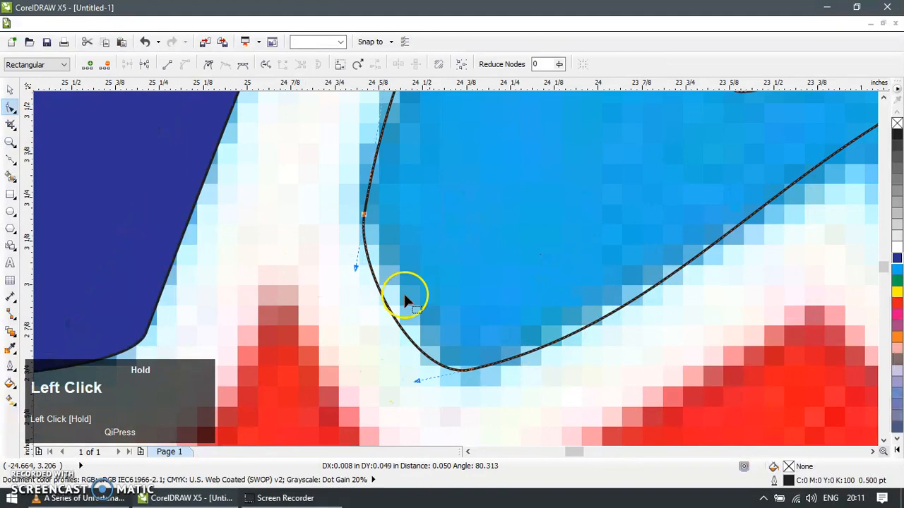
drag(472, 370, 485, 367)
drag(429, 379, 450, 355)
drag(355, 268, 369, 249)
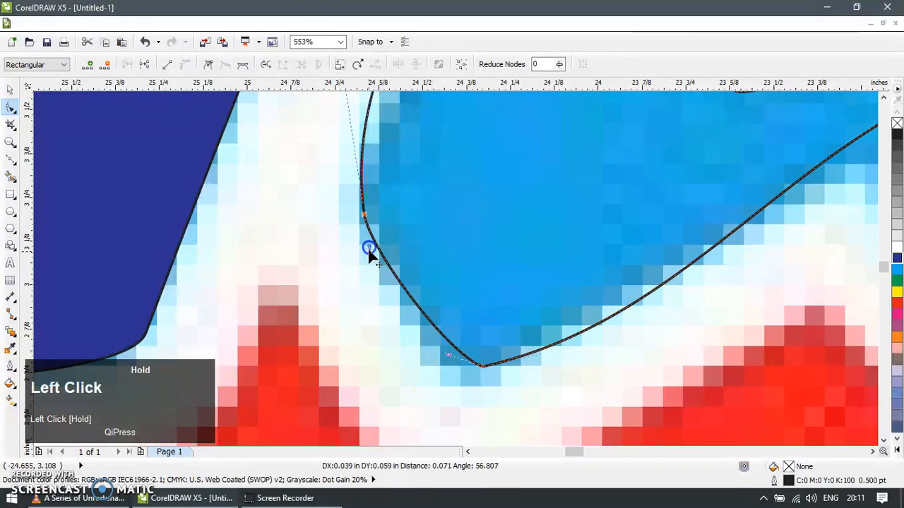
mouse_move(360, 214)
mouse_down()
mouse_move(351, 249)
mouse_move(368, 206)
mouse_up()
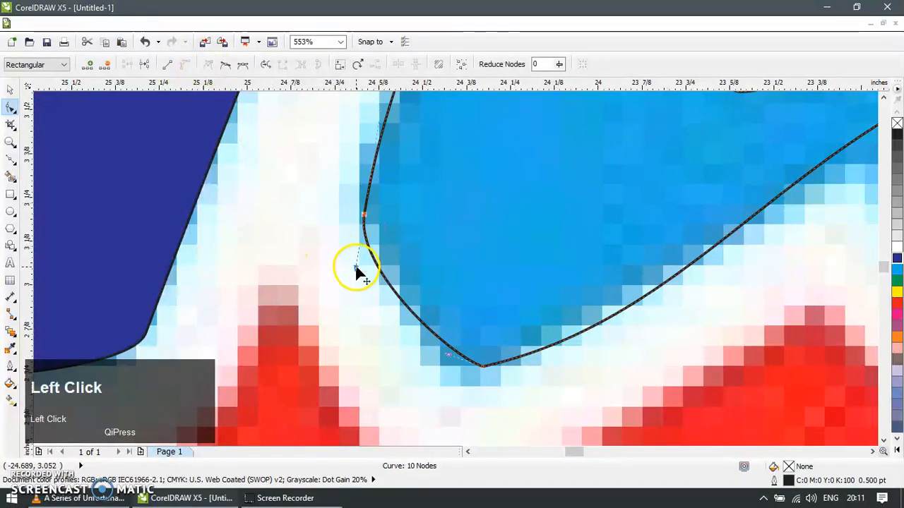
Move the inner corner node of the second "n" stroke and reshape its adjoining curves and handles around the white gap's top
scroll(357, 270, down, 6)
key(z)
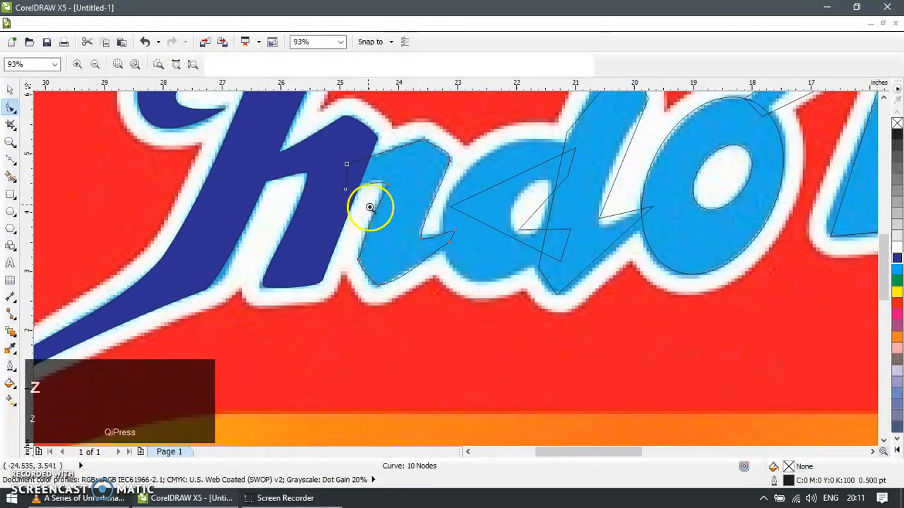
click(448, 254)
key(F10)
click(391, 219)
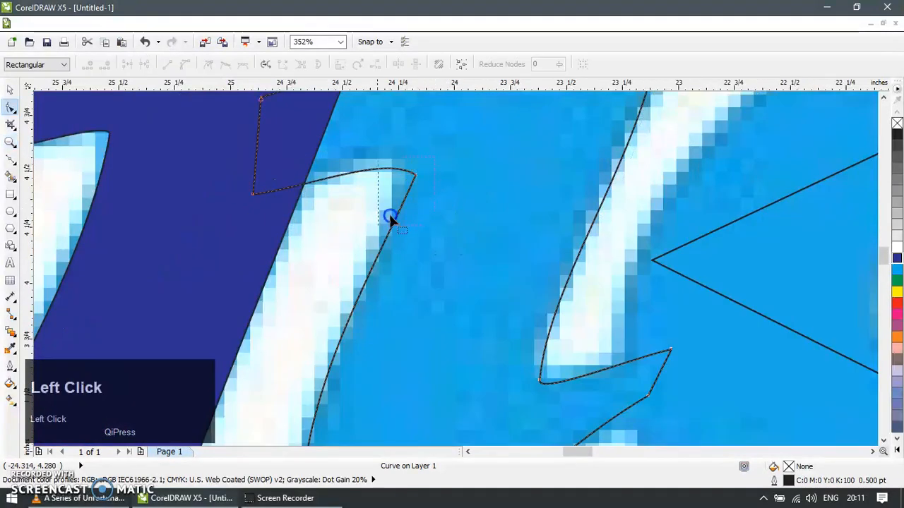
drag(414, 178, 397, 190)
drag(425, 148, 424, 148)
mouse_move(371, 163)
mouse_down()
mouse_move(282, 213)
mouse_move(307, 178)
mouse_up()
drag(394, 203, 401, 171)
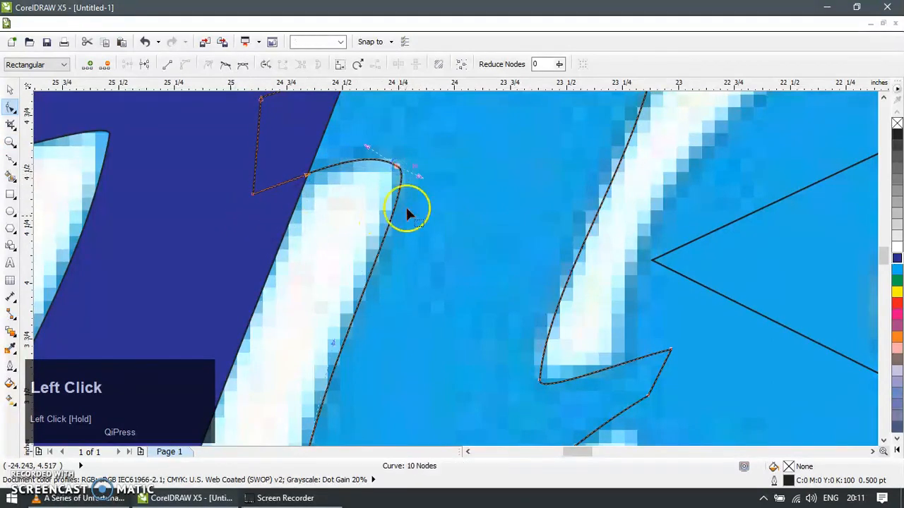
Round the peak of the second "n" stroke so it curves into the right shoulder along the blue edge
scroll(383, 262, down, 2)
scroll(381, 307, down, 1)
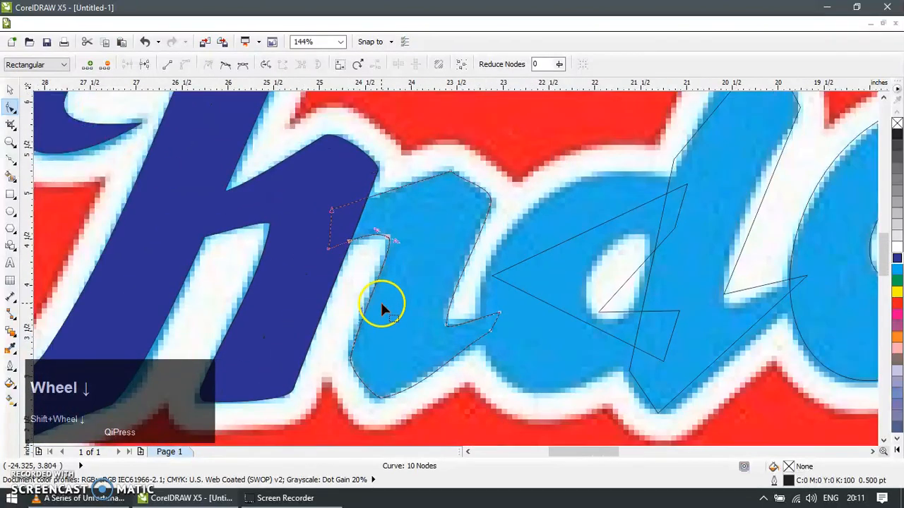
click(458, 154)
key(z)
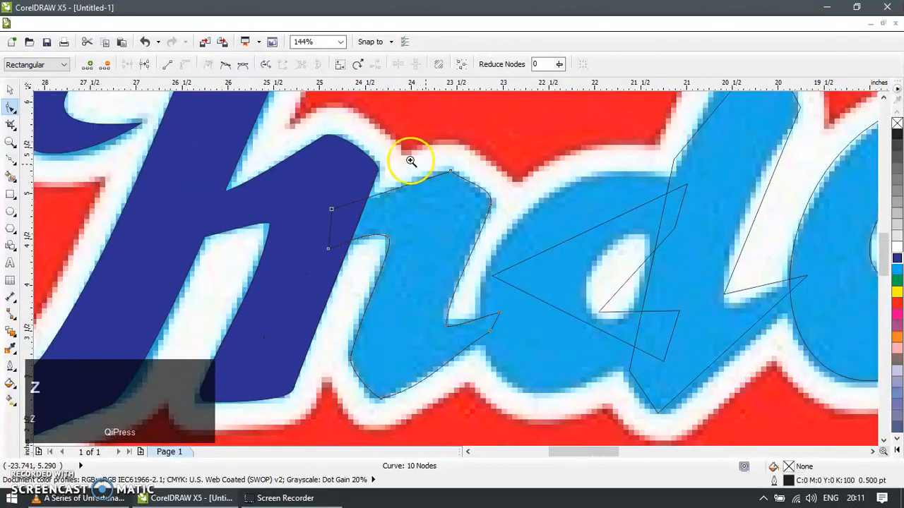
click(572, 264)
drag(332, 141, 572, 264)
key(F10)
double_click(433, 181)
drag(441, 153, 463, 177)
key(Delete)
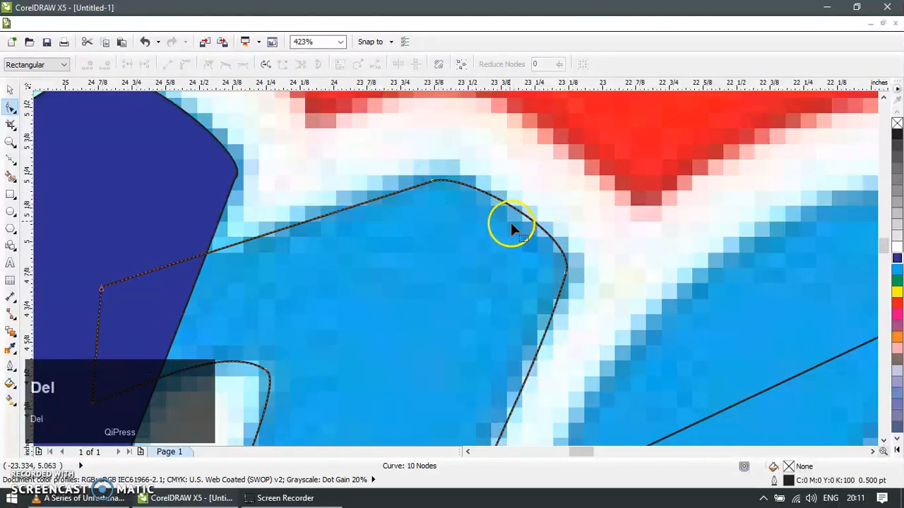
Weld the second "n" stroke to the dark blue "I" and "n" shape
scroll(407, 206, down, 3)
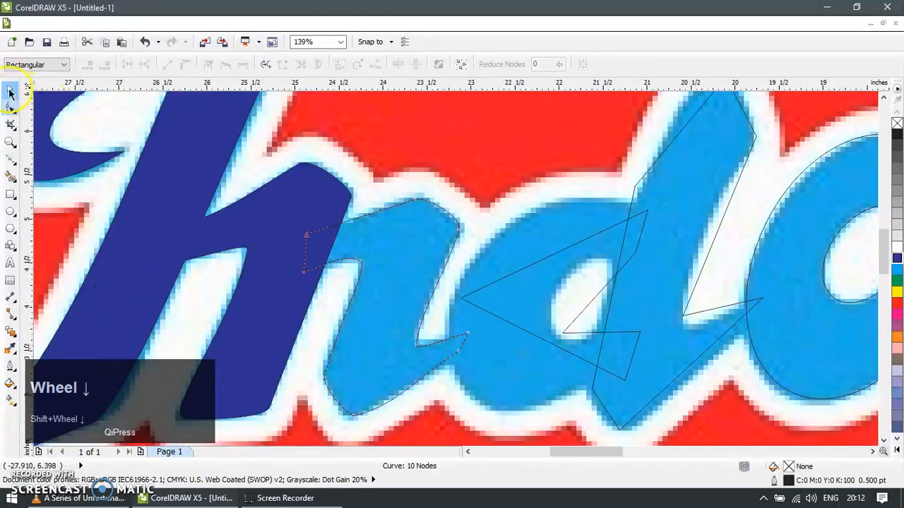
click(10, 92)
shift+click(292, 194)
click(391, 64)
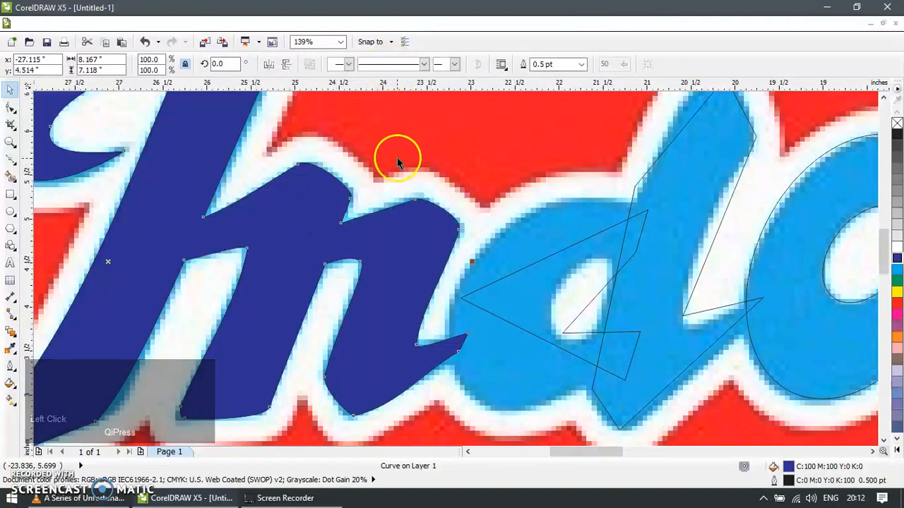
Move the inner node of the "d" bowl to the left edge of its white counter and convert the bowl's segments to curves
scroll(438, 195, down, 2)
key(z)
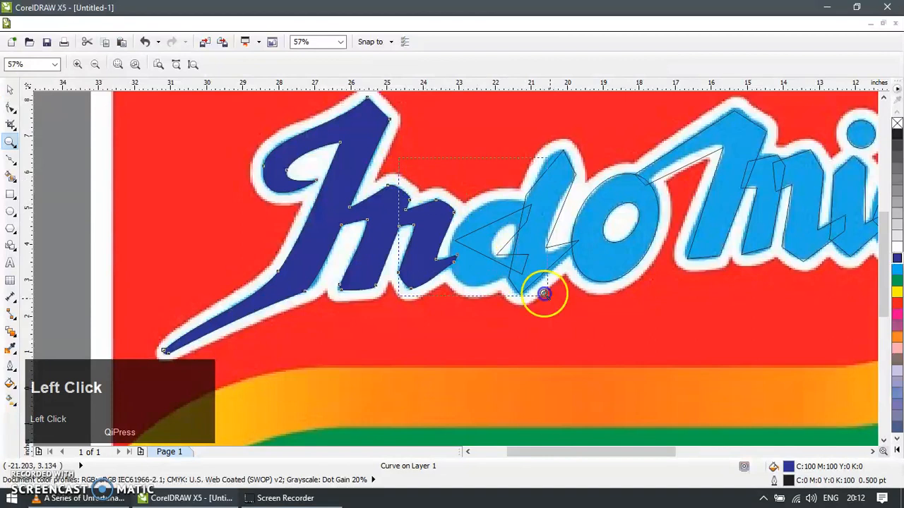
click(541, 292)
click(10, 91)
key(F10)
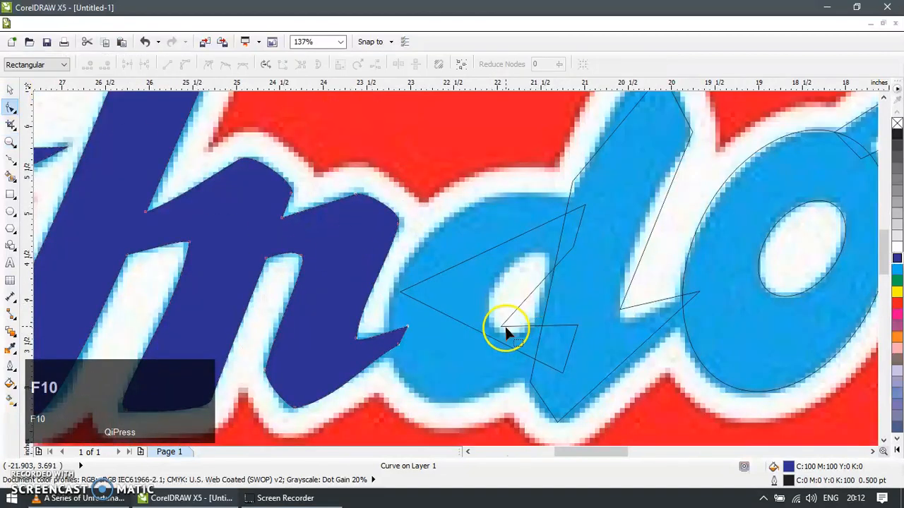
click(506, 327)
drag(503, 329, 490, 304)
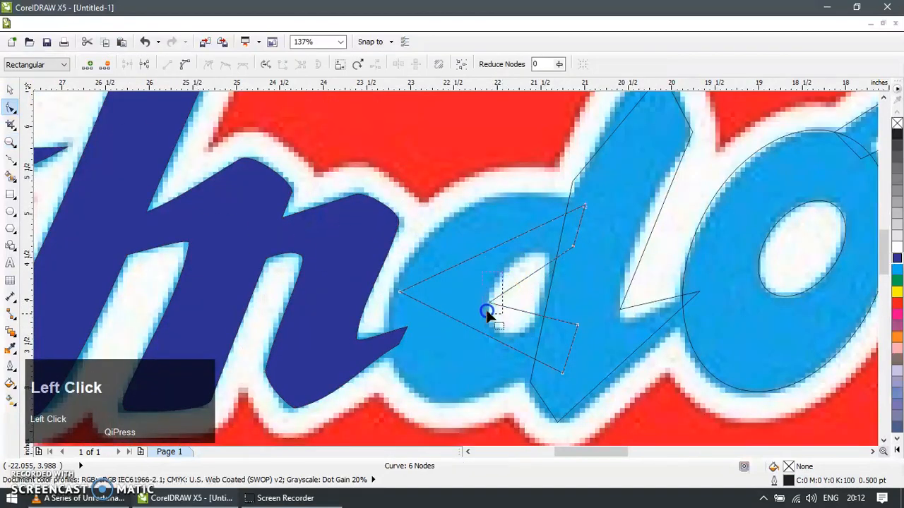
key(ctrl+a)
click(186, 65)
Reposition the leftmost and lower end nodes of the "d" bowl and bend its outer segments along the blue edge
drag(383, 257, 393, 329)
drag(525, 234, 404, 243)
click(456, 358)
drag(375, 331, 429, 307)
mouse_move(442, 352)
mouse_down()
mouse_move(406, 421)
mouse_move(490, 361)
mouse_move(501, 403)
mouse_move(549, 389)
mouse_move(564, 370)
mouse_move(554, 362)
mouse_up()
Move the lower left corner node of the "d" stem outward and convert all of the stem's segments to curves
drag(492, 393, 518, 368)
click(538, 393)
drag(537, 426, 567, 408)
key(ctrl+a)
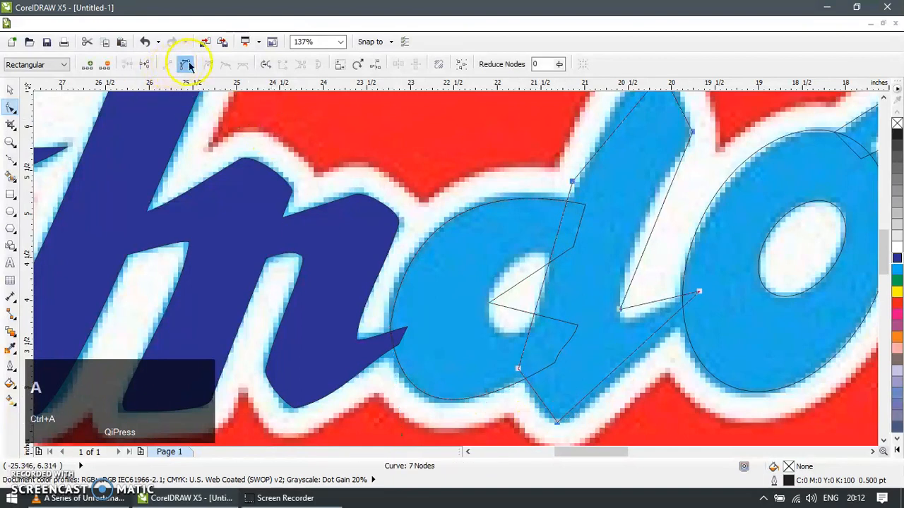
click(187, 65)
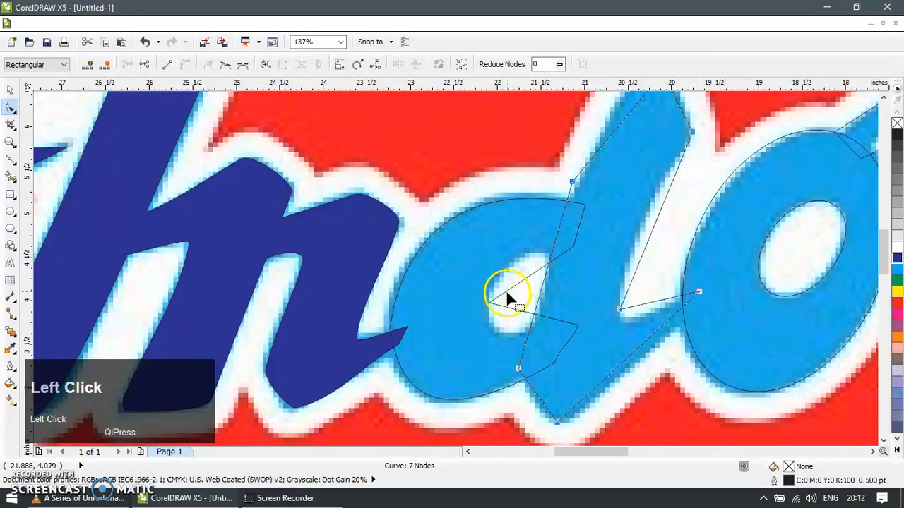
Bend the upper inner segment of the "d" bowl over the white counter and adjust its end node and handle
click(507, 297)
drag(527, 279, 519, 256)
drag(572, 246, 530, 269)
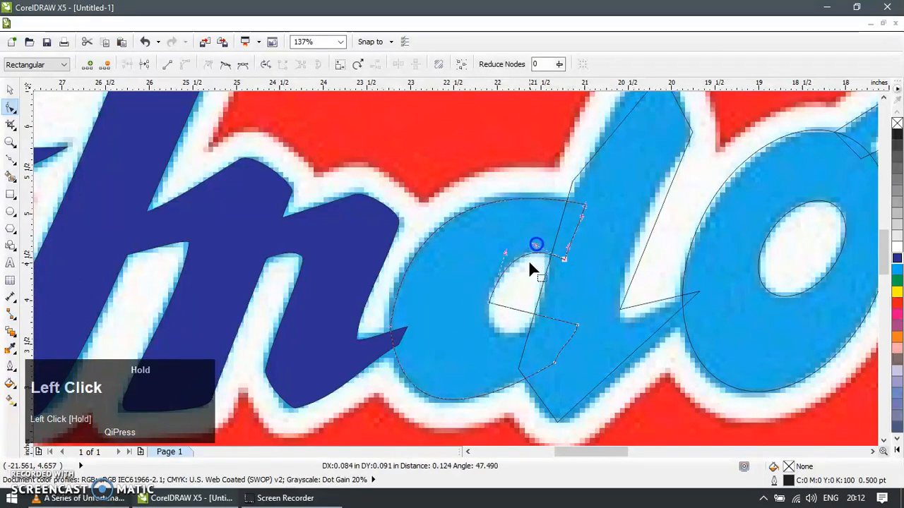
Bend the lower inner segment of the "d" bowl around the white counter, smooth the counter's left node and adjust its handle
drag(511, 311, 501, 336)
drag(576, 322, 525, 328)
click(223, 65)
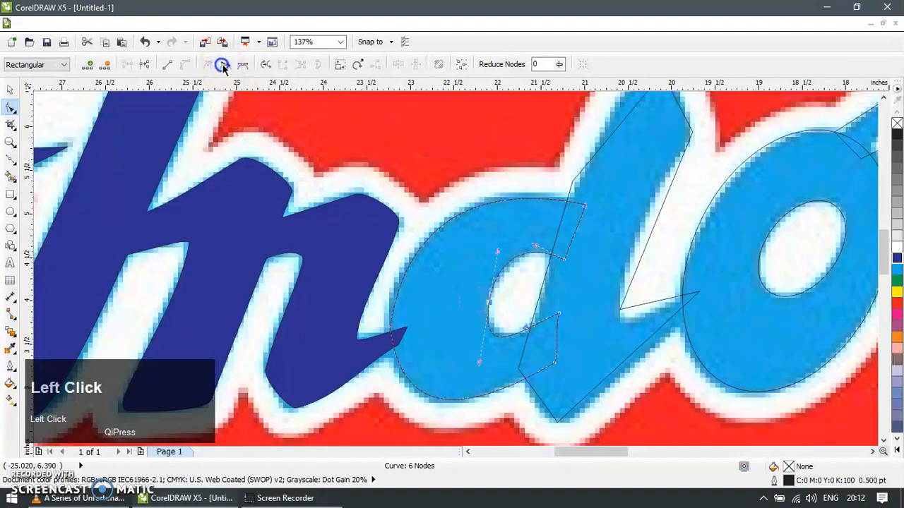
drag(477, 361, 483, 348)
click(10, 90)
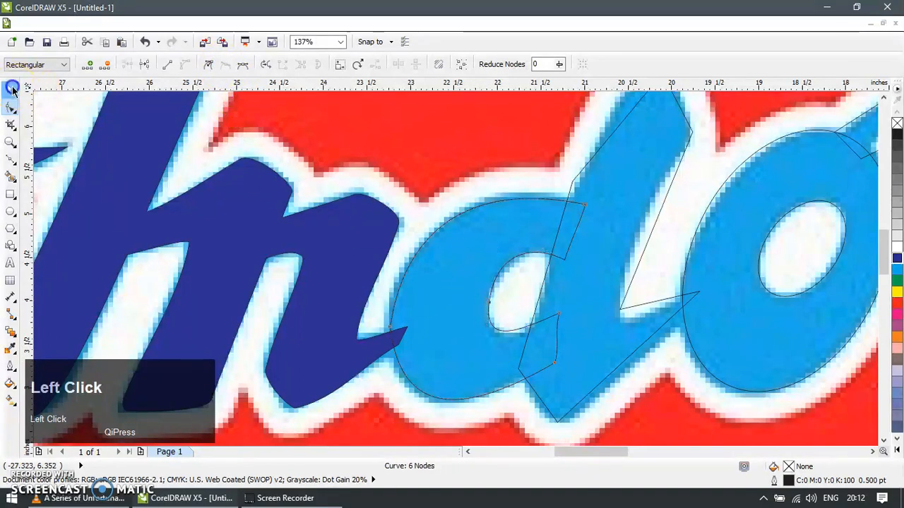
scroll(478, 198, down, 2)
double_click(463, 218)
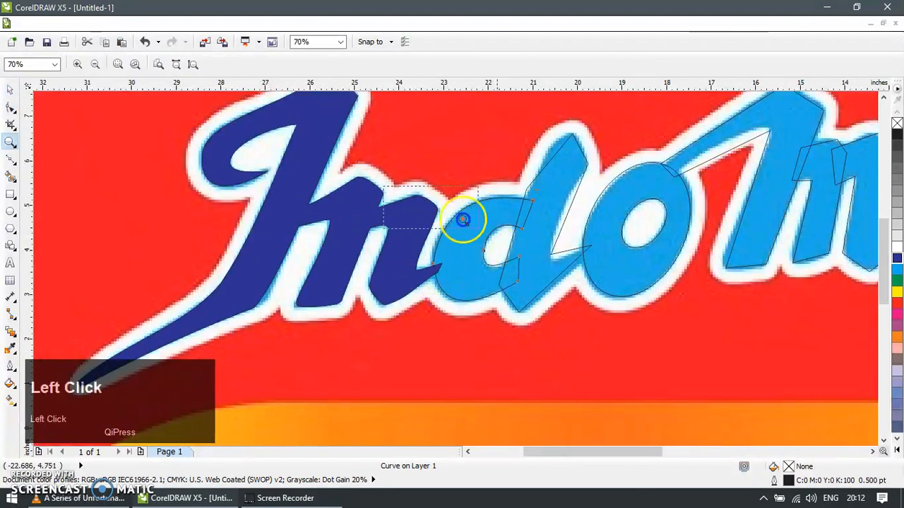
Smooth the leftmost node of the "d" bowl's outer outline
scroll(521, 241, up, 3)
click(283, 300)
click(226, 65)
scroll(440, 227, down, 5)
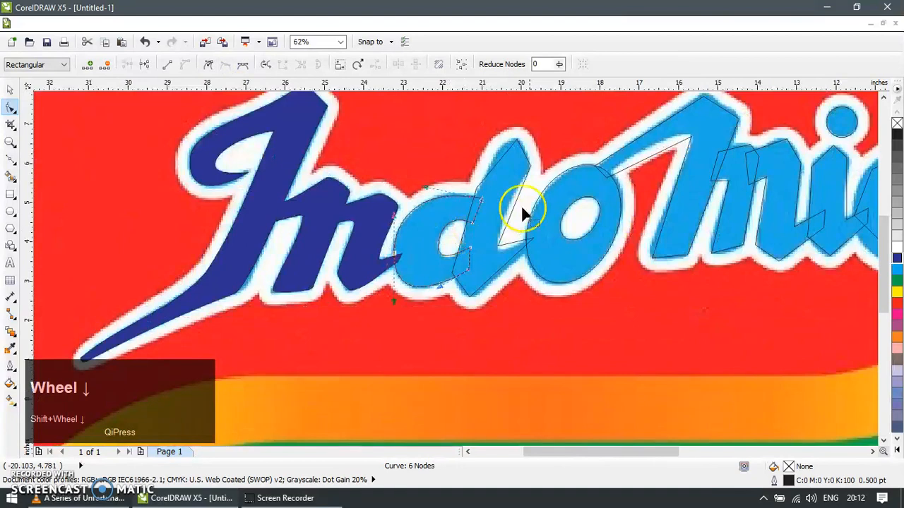
Bend both upper segments of the "d" stem around the rounded blue tip
key(z)
drag(437, 122, 594, 251)
click(16, 91)
key(F10)
click(459, 146)
key(ctrl+a)
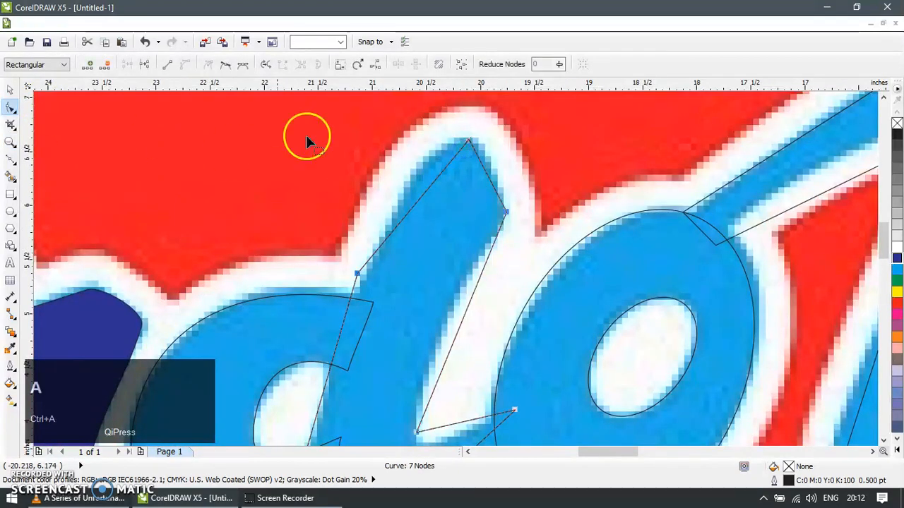
click(11, 89)
key(F10)
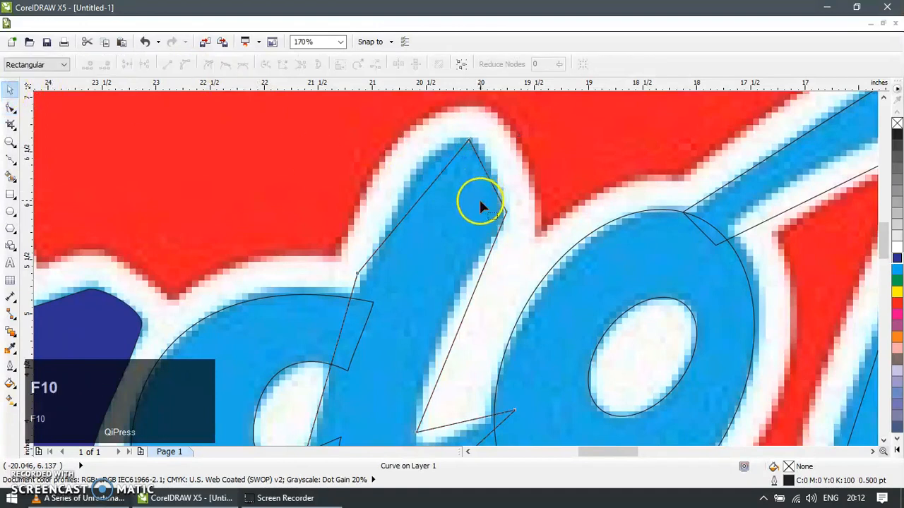
click(408, 192)
drag(407, 185, 362, 274)
click(504, 219)
drag(505, 220, 486, 141)
Bend the "d" stem's inner right edge and the upper edge of its tail along the white gap
scroll(505, 308, down, 2)
drag(449, 379, 452, 385)
drag(469, 346, 436, 368)
drag(484, 291, 484, 365)
scroll(485, 365, down, 2)
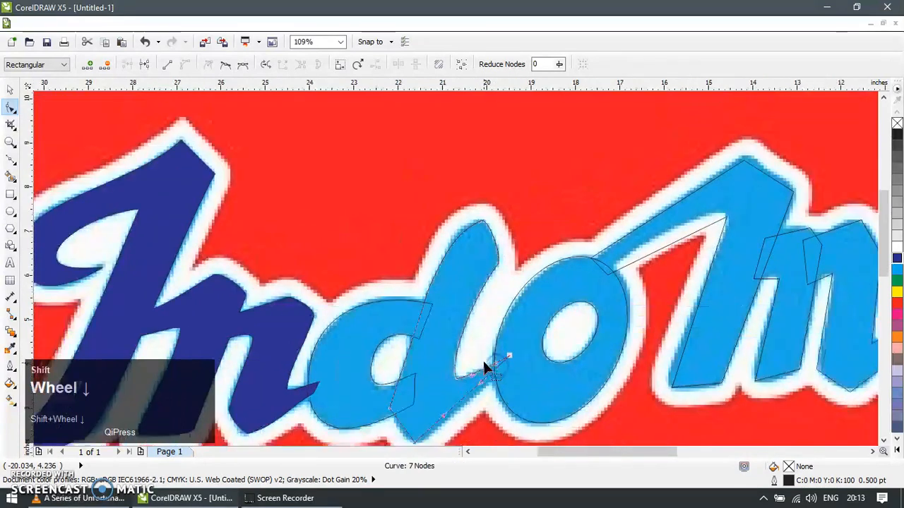
Smooth the bottom node of the "d" stem and adjust the neighbouring handles to follow the blue edge
key(z)
drag(346, 336, 548, 430)
key(F10)
click(340, 438)
click(225, 65)
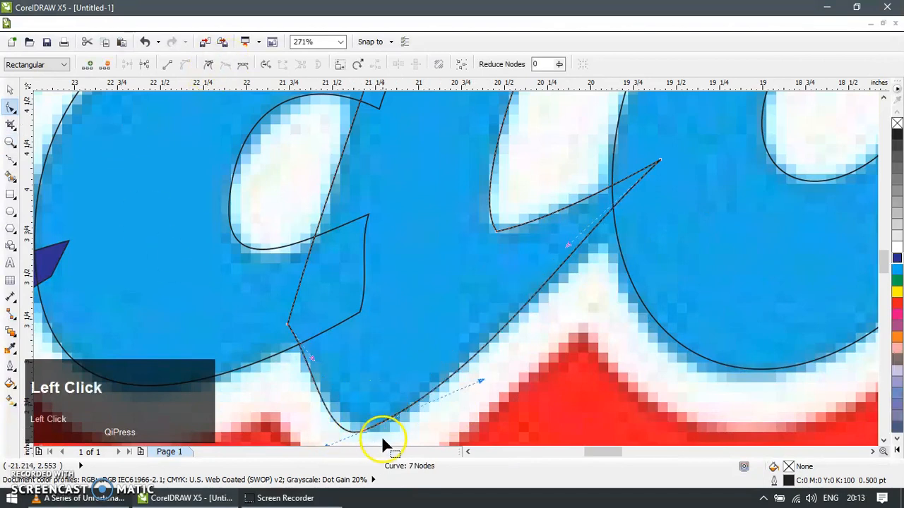
drag(480, 383, 429, 438)
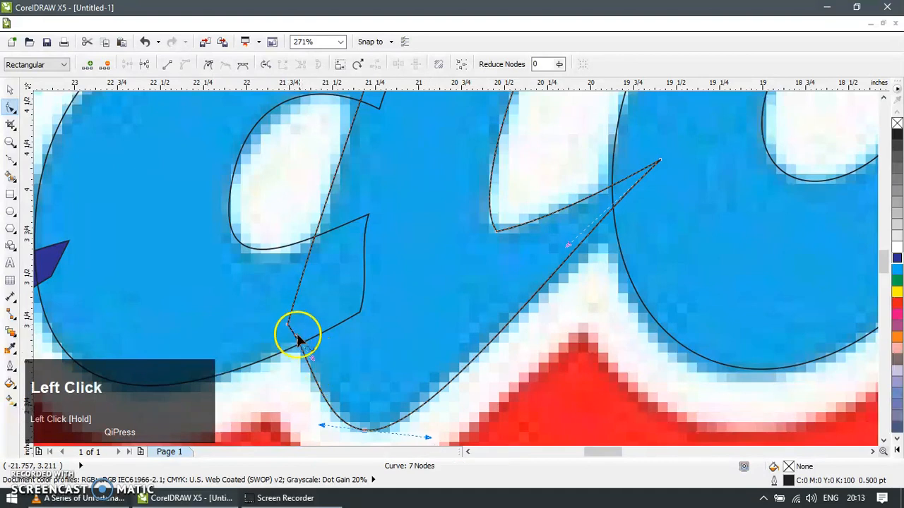
drag(312, 357, 304, 356)
Add a node on the lower edge of the "d" tail, move it outward into the "o" and adjust the stem's bottom node
click(606, 214)
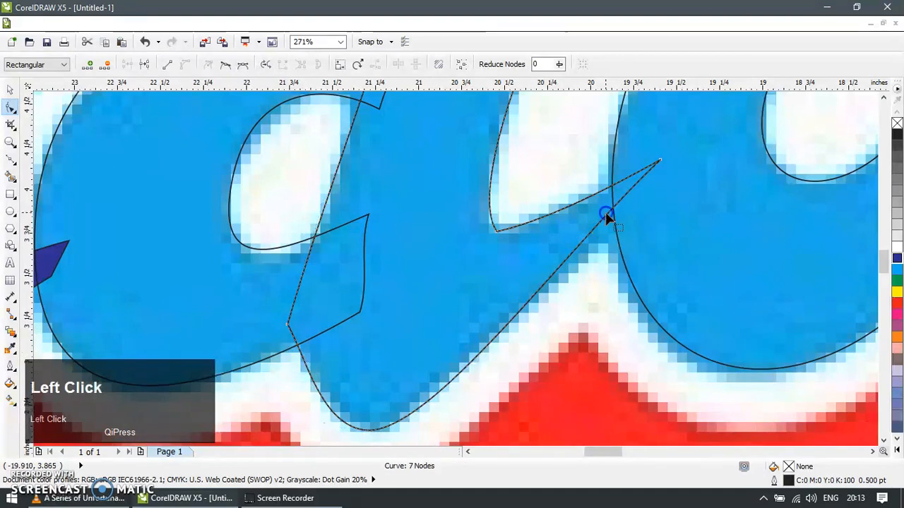
double_click(606, 215)
drag(605, 214, 638, 207)
drag(387, 433, 430, 389)
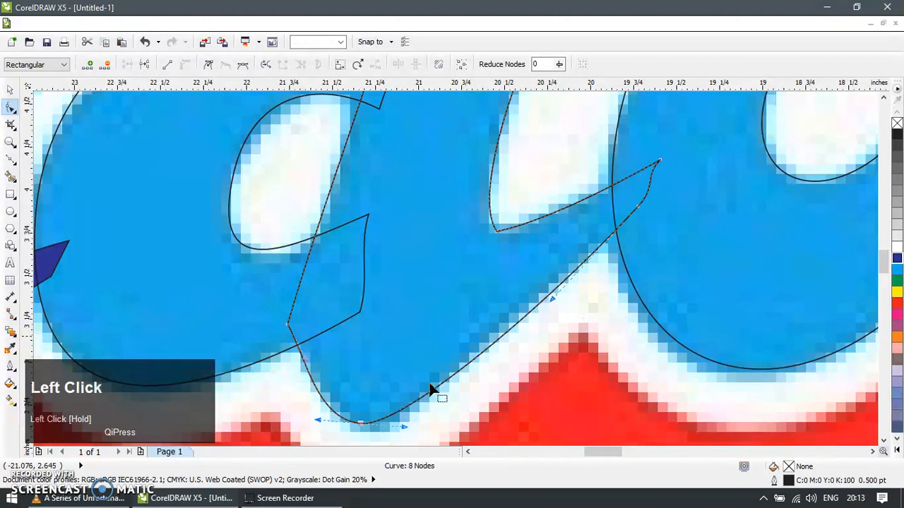
Weld the "d" stem and bowl together, then weld the "d" to the dark blue "In" lettering
scroll(450, 317, down, 5)
click(11, 88)
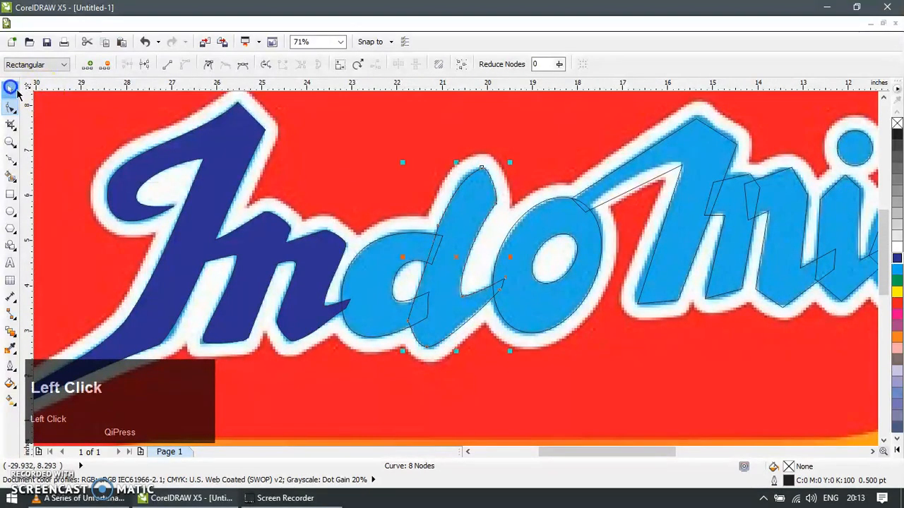
shift+click(420, 233)
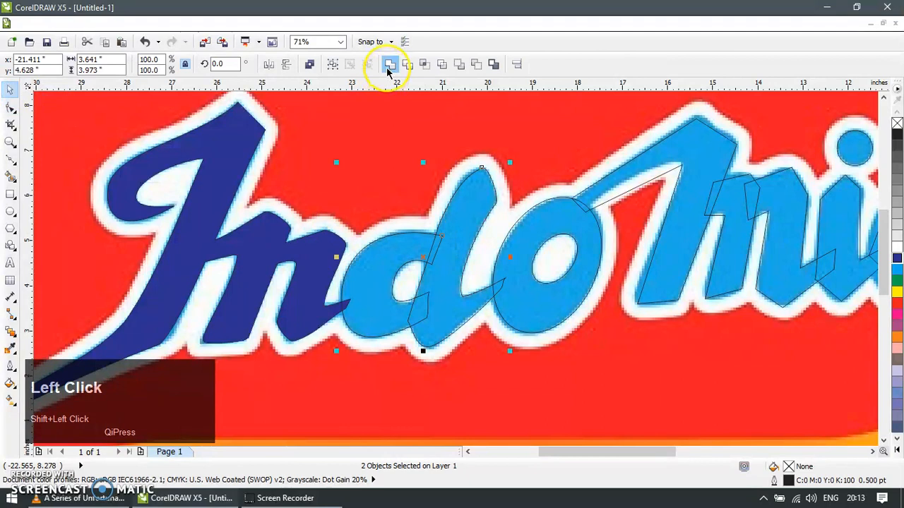
click(322, 252)
shift+click(322, 250)
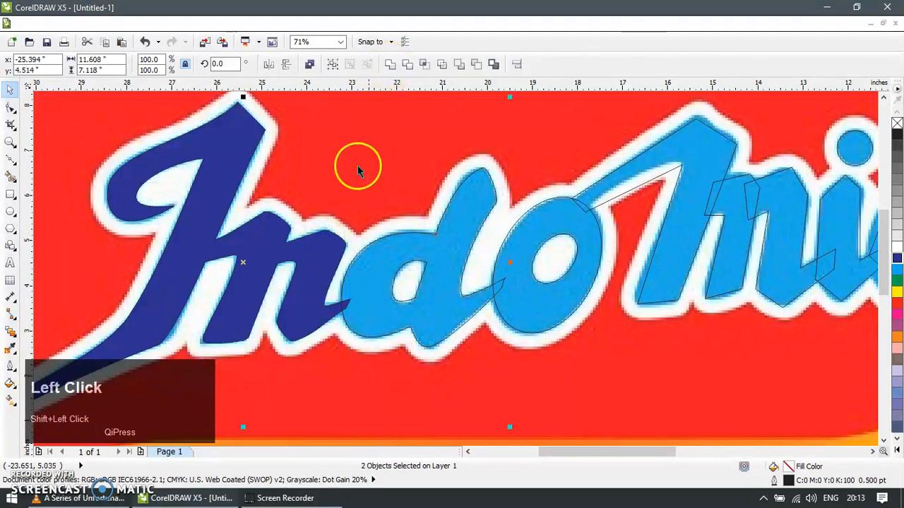
click(389, 65)
Convert the outer and inner ellipses of the "o" to curves
scroll(440, 238, down, 2)
key(z)
drag(406, 175, 613, 329)
drag(313, 142, 592, 417)
key(F10)
click(485, 141)
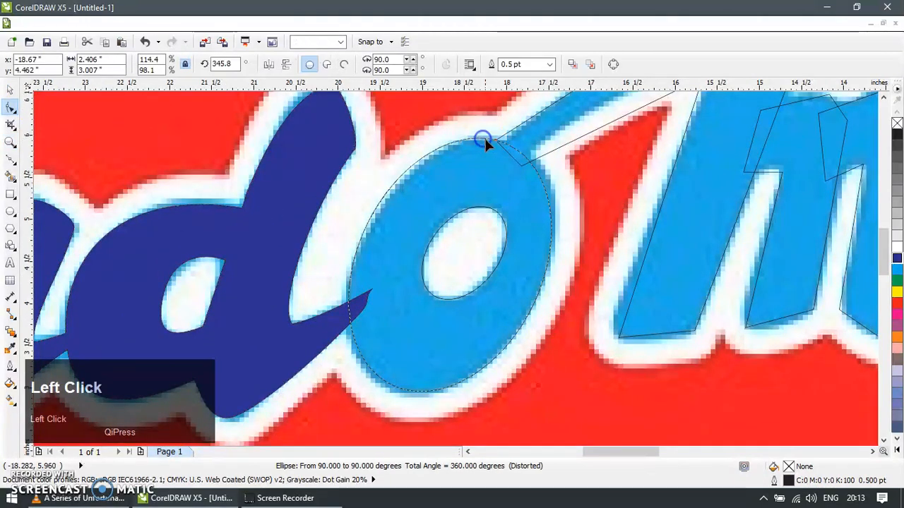
key(ctrl+q)
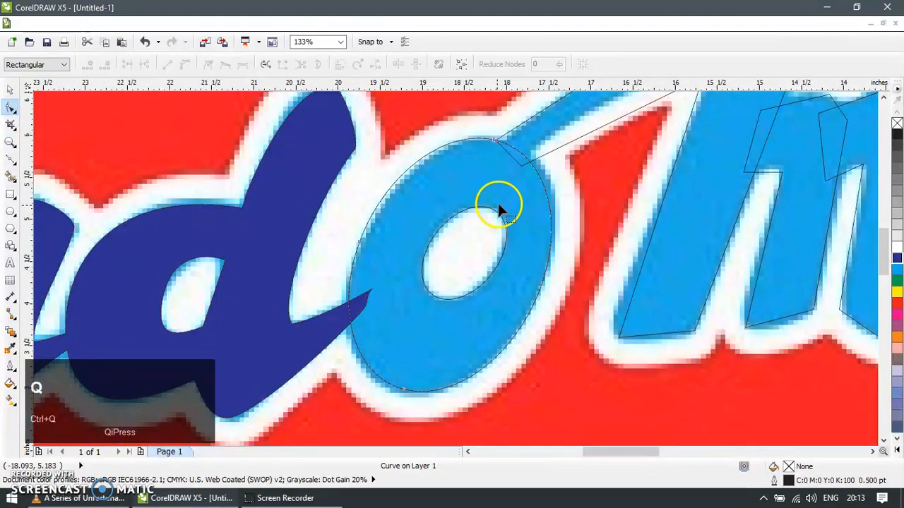
click(494, 210)
key(ctrl+q)
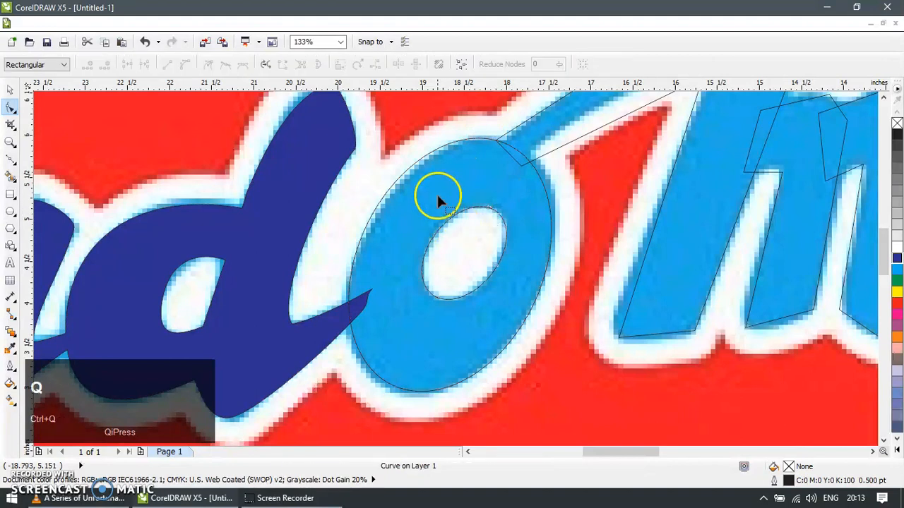
Fill the outer "o" shape yellow and its inner counter shape light blue
click(408, 162)
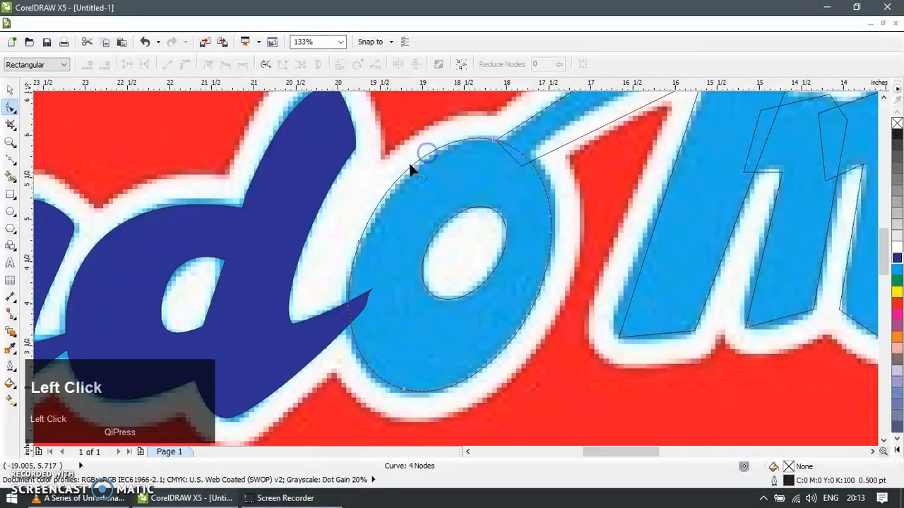
click(10, 90)
click(898, 292)
click(490, 211)
click(898, 269)
click(351, 279)
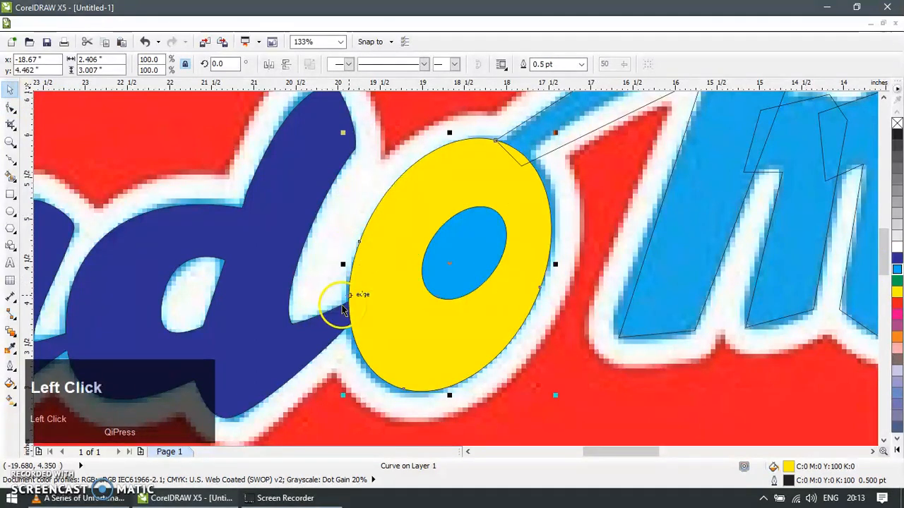
Adjust the handles of the outer "o" curve's upper and lower nodes so that it covers the blue edge
double_click(483, 178)
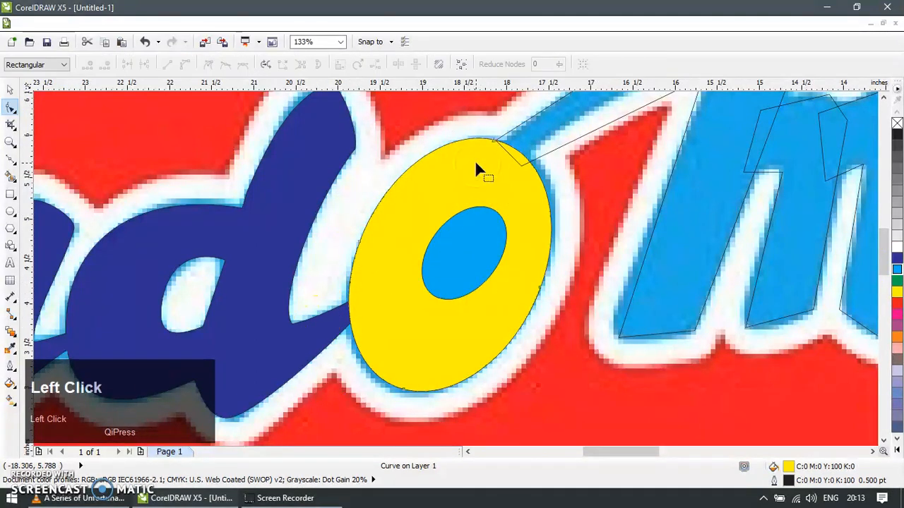
click(555, 170)
drag(543, 154, 557, 153)
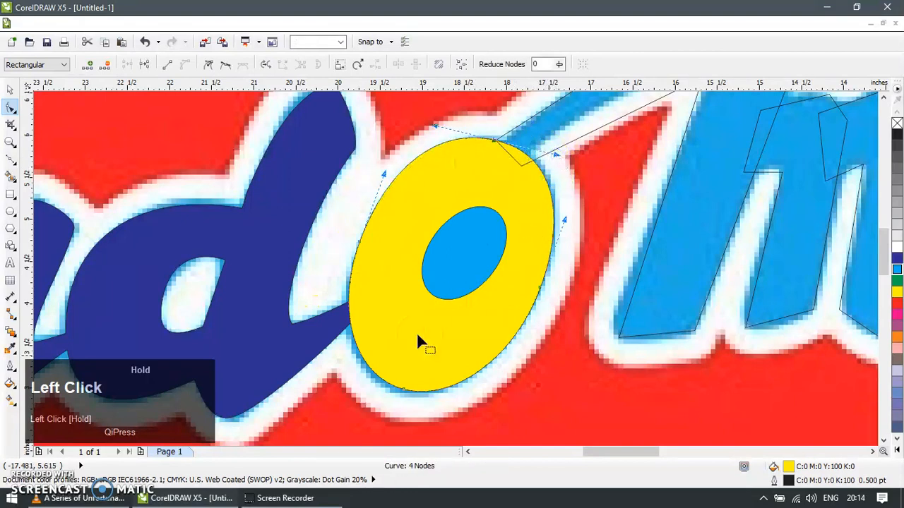
drag(366, 398, 429, 372)
drag(357, 384, 344, 379)
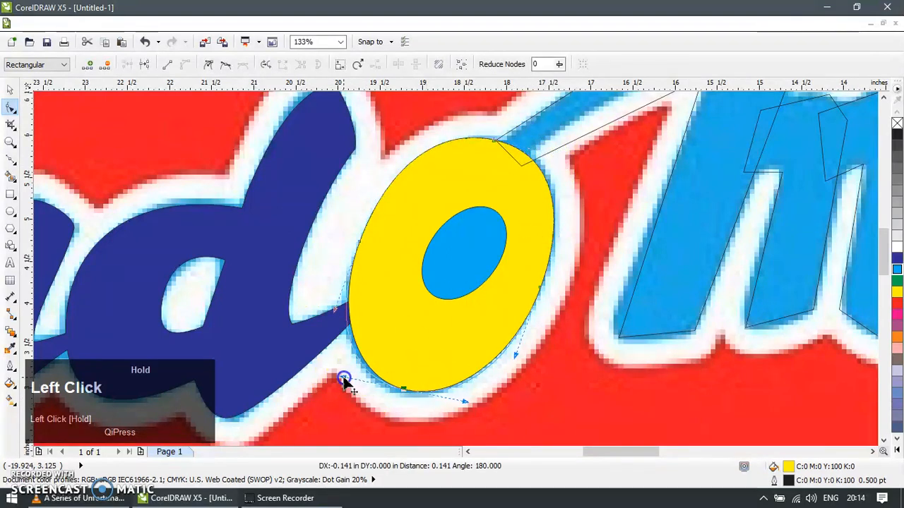
Weld the outer "o" shape to the dark blue lettering
click(13, 90)
drag(456, 175, 528, 228)
key(ctrl+z)
shift+click(317, 340)
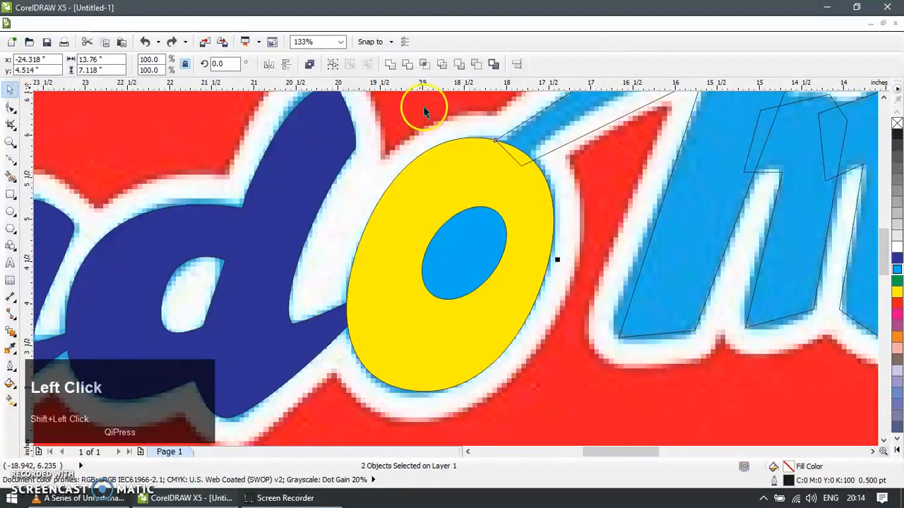
click(392, 64)
Trim the "o" counter out of the welded lettering and delete the light blue counter shape
click(476, 253)
shift+click(460, 175)
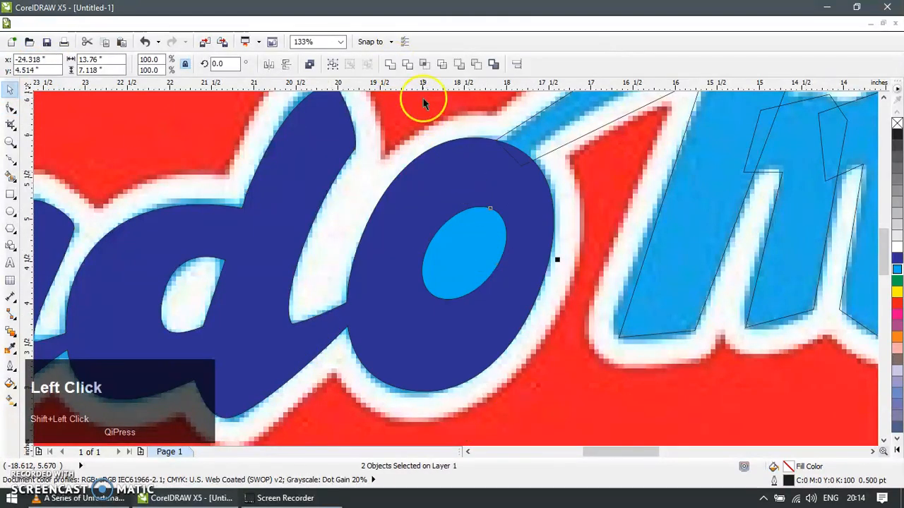
click(408, 65)
click(471, 253)
key(Delete)
click(478, 249)
key(Delete)
Move the welded "Indo" lettering aside and undo the move
scroll(490, 269, down, 4)
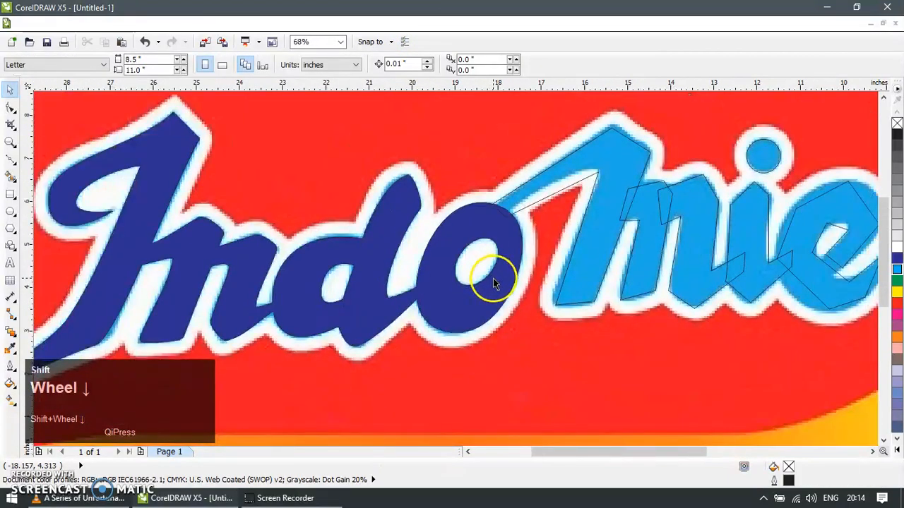
click(490, 298)
drag(491, 298, 540, 336)
key(ctrl+z)
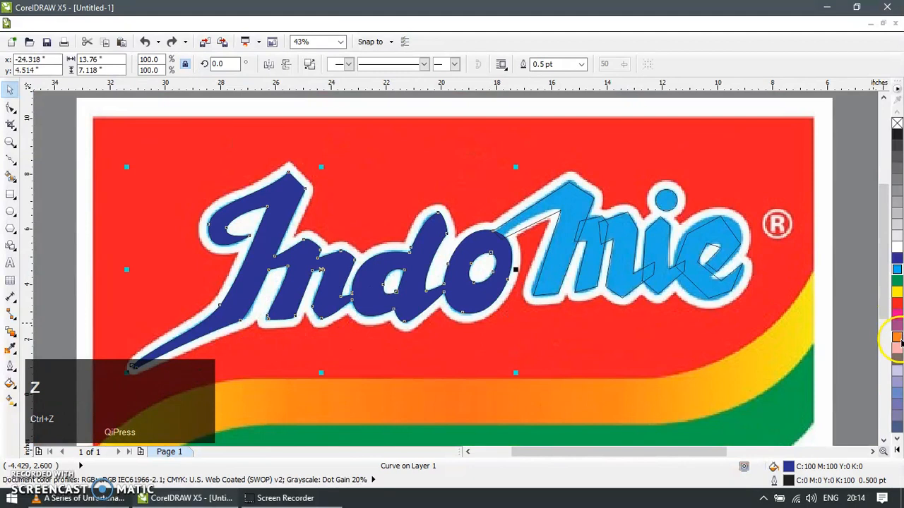
Fill the welded "Indo" lettering green
click(898, 343)
click(896, 281)
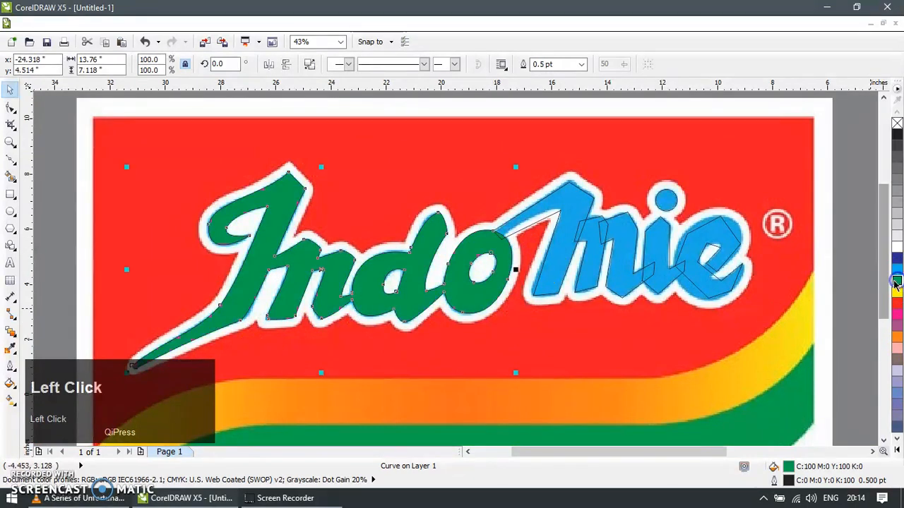
Select the outline of the "M" first stroke and convert all its segments to curves
key(z)
click(590, 256)
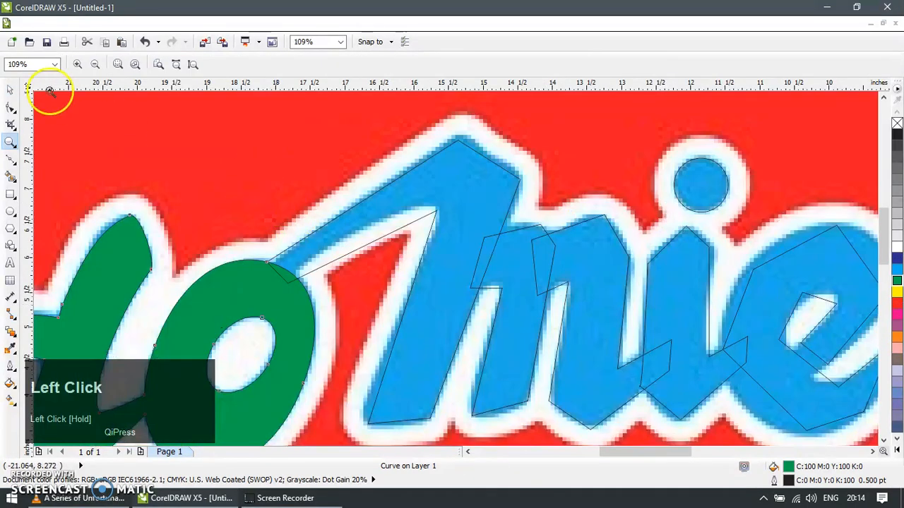
click(8, 90)
click(427, 223)
click(440, 208)
key(Escape)
click(436, 210)
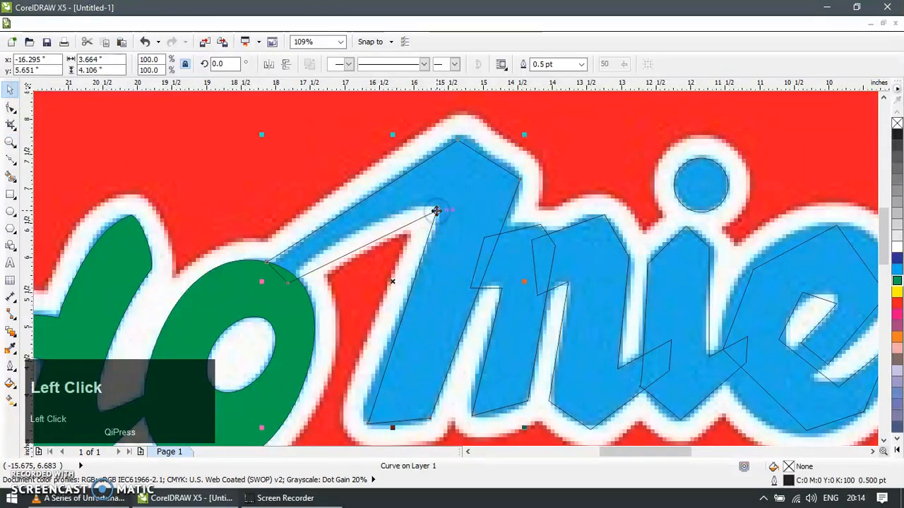
key(F10)
key(ctrl+a)
click(185, 64)
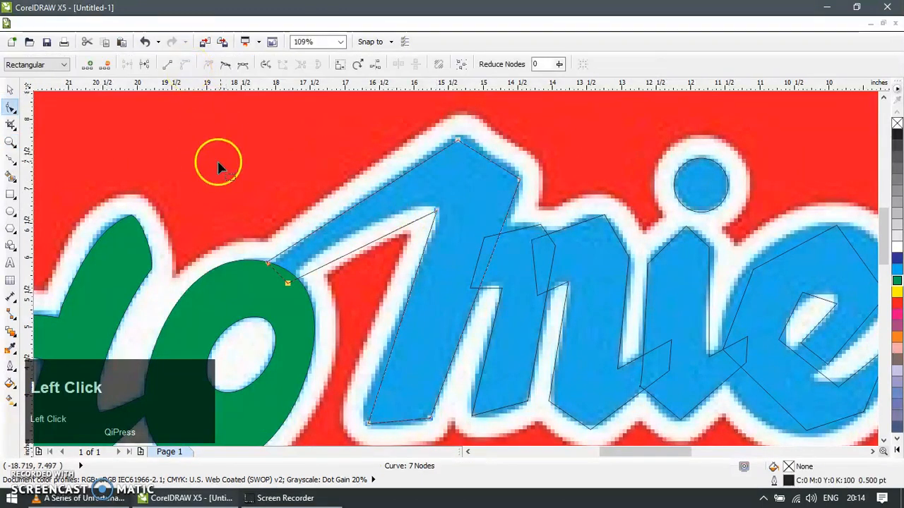
Set the inner peak node of the "M" first stroke and bend its inner and upper left segments along the blue edge
drag(422, 197, 449, 224)
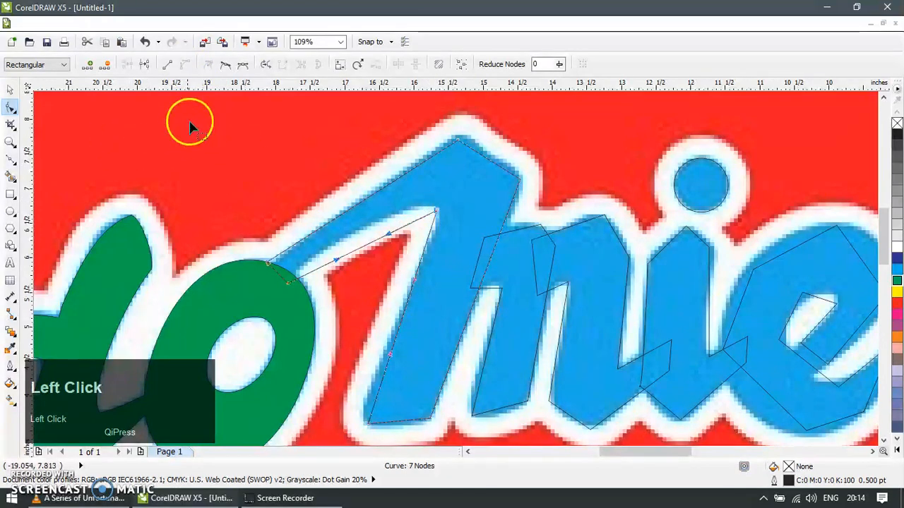
click(223, 65)
key(ctrl+a)
click(208, 64)
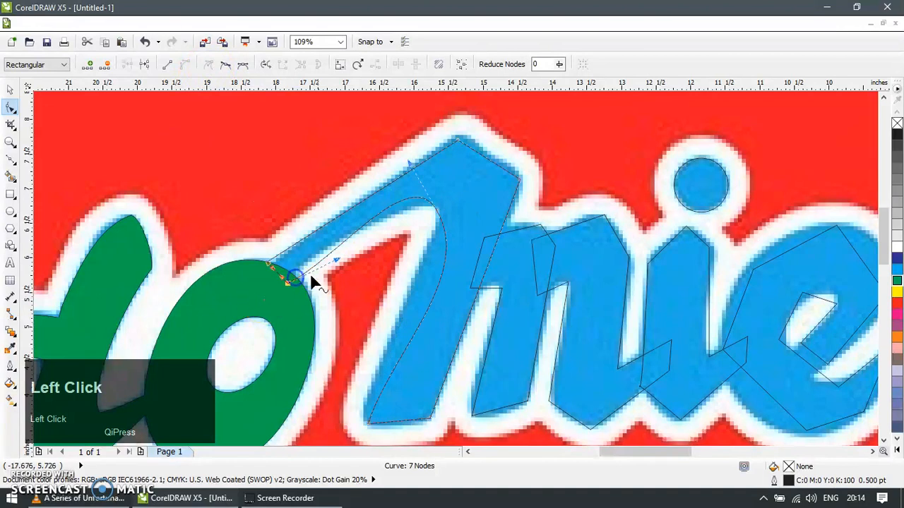
drag(336, 263, 424, 190)
drag(474, 278, 420, 281)
drag(389, 357, 353, 408)
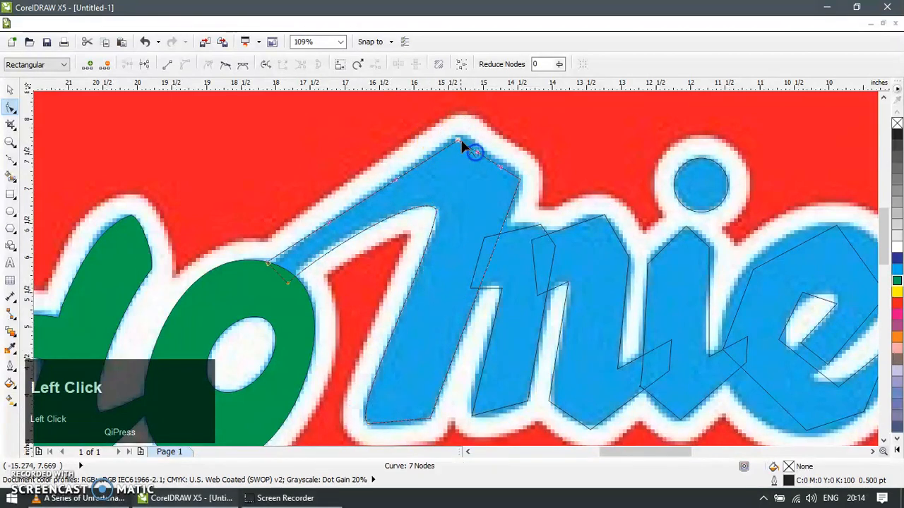
drag(397, 183, 591, 244)
key(F2)
key(F1)
key(F2)
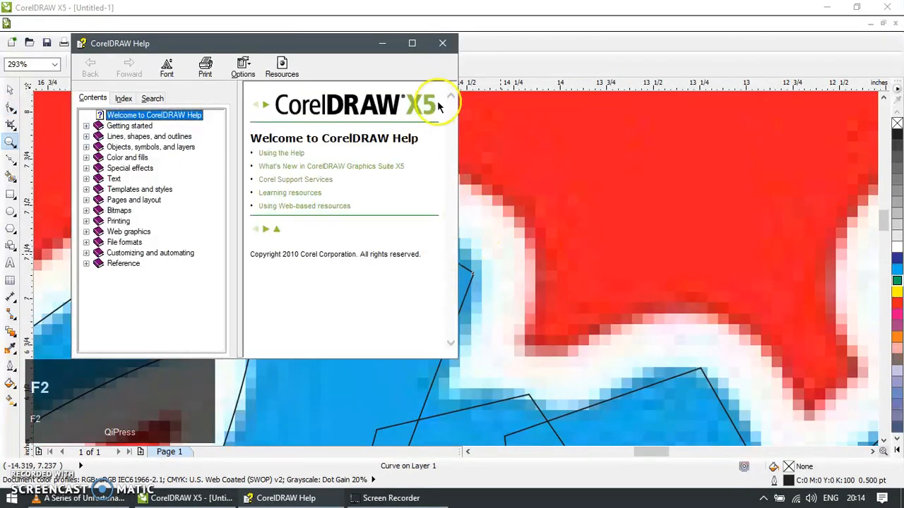
click(451, 48)
key(space)
key(F2)
click(444, 43)
key(space)
click(486, 78)
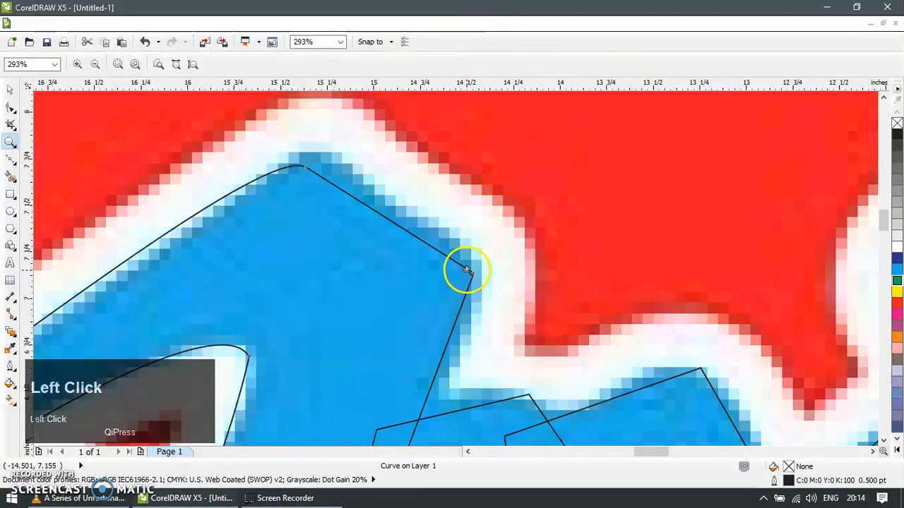
key(ctrl+space)
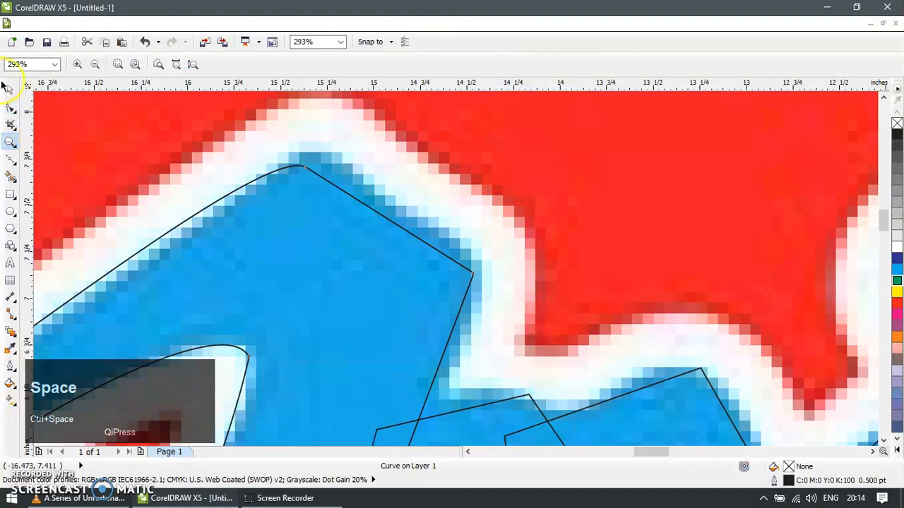
Lower the upper right corner of the "M" first stroke, bend the segment from the peak around it and add a node beside the peak
click(469, 288)
double_click(468, 287)
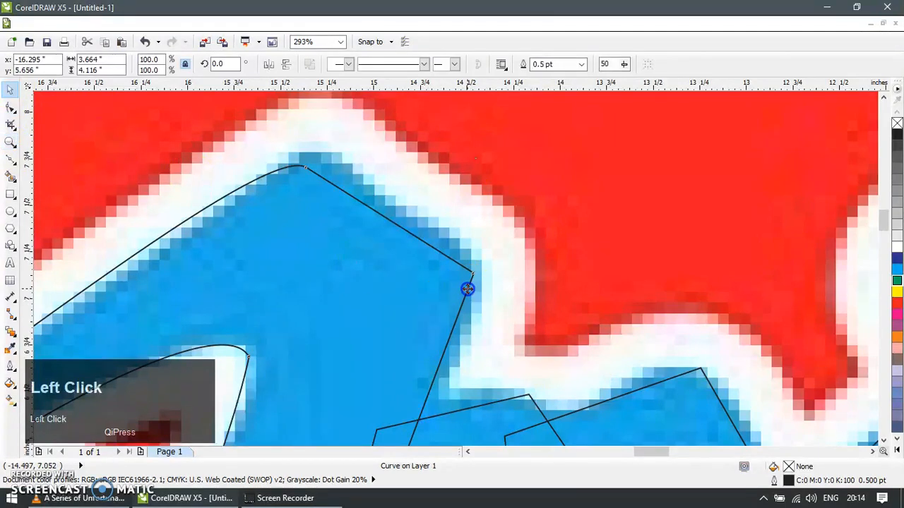
drag(473, 274, 469, 304)
drag(415, 269, 492, 270)
drag(362, 201, 348, 162)
double_click(262, 176)
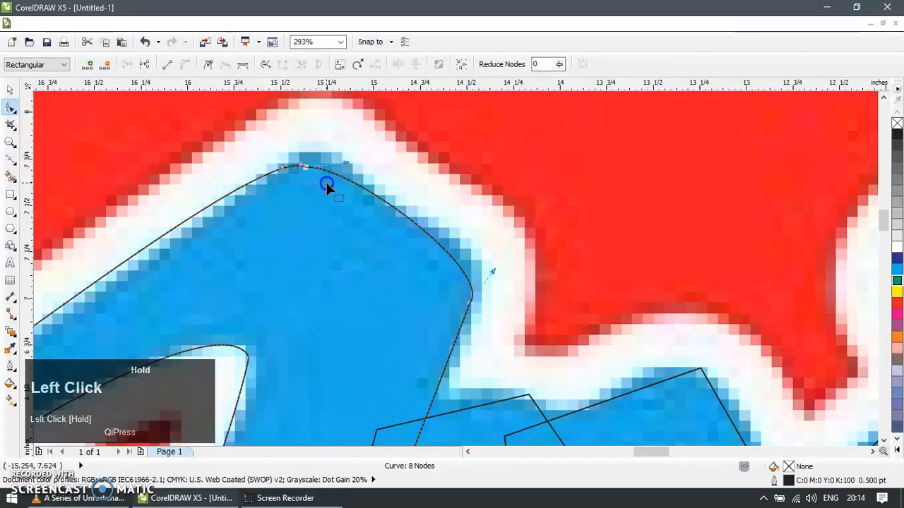
Delete the extra node beside the peak of the "M" first stroke and reshape the curve from the peak to the upper right corner
key(Delete)
drag(266, 174, 285, 170)
drag(369, 130, 322, 145)
drag(284, 170, 300, 156)
click(454, 280)
drag(471, 304, 477, 271)
drag(290, 148, 397, 206)
Round the bottom of the "M" first stroke by removing its lower right corner node and bending the bottom edge along the blue area
scroll(400, 256, down, 3)
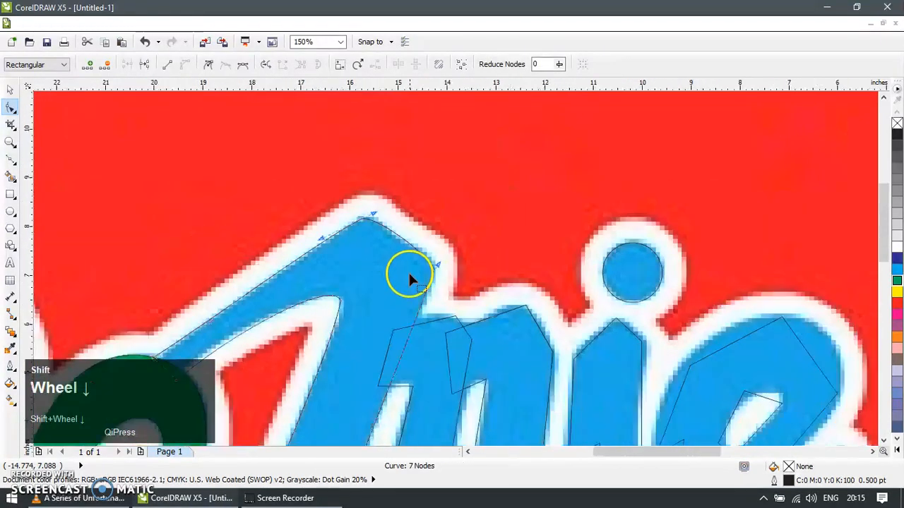
scroll(407, 305, down, 1)
key(z)
drag(339, 347, 421, 417)
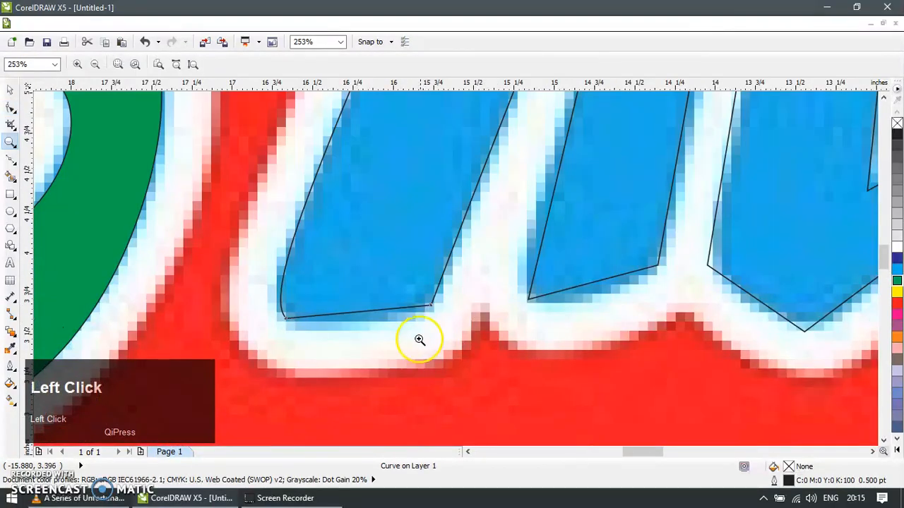
key(F10)
click(435, 293)
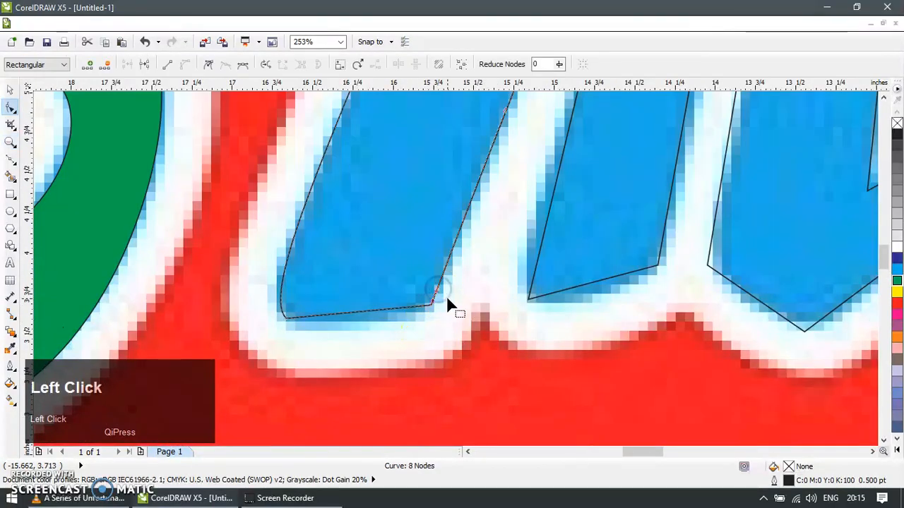
key(Delete)
click(272, 337)
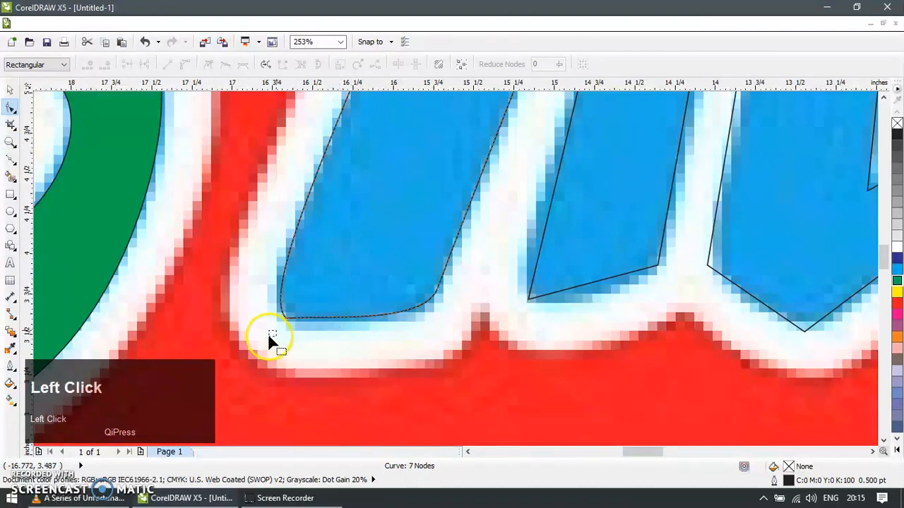
click(327, 325)
drag(320, 316, 301, 330)
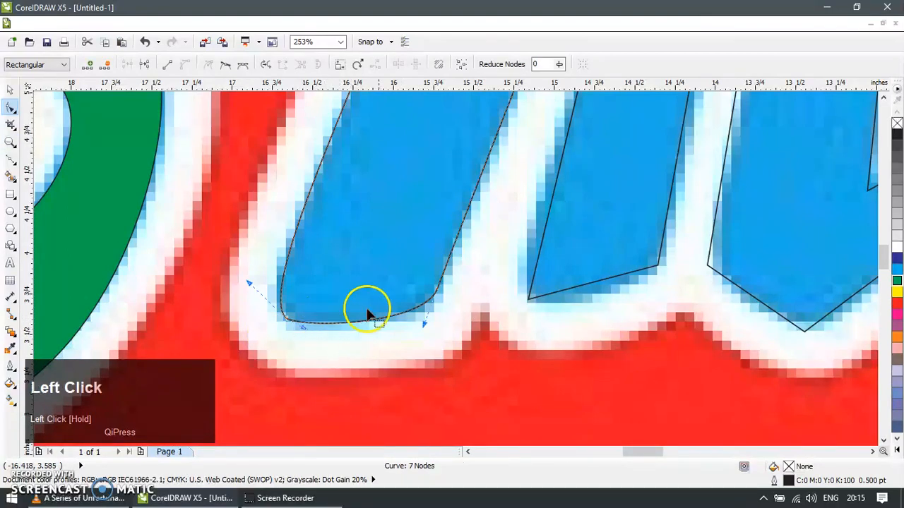
Weld the green "Indo" lettering and the first stroke of the "M" into one shape
scroll(391, 301, down, 1)
scroll(391, 303, down, 1)
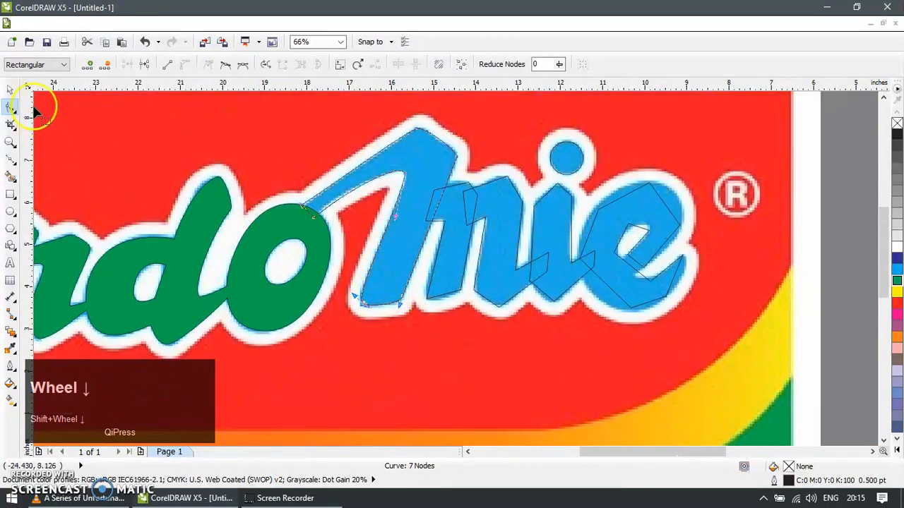
click(11, 89)
click(274, 226)
shift+click(418, 144)
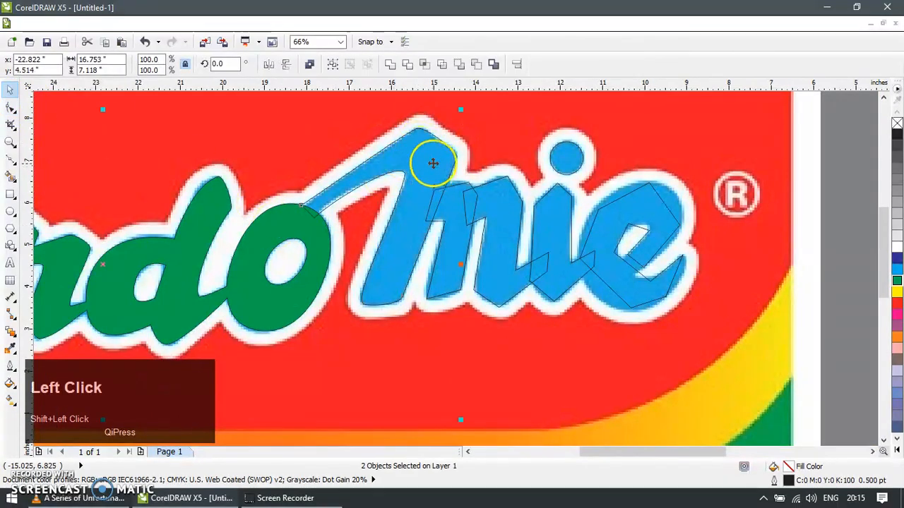
click(390, 64)
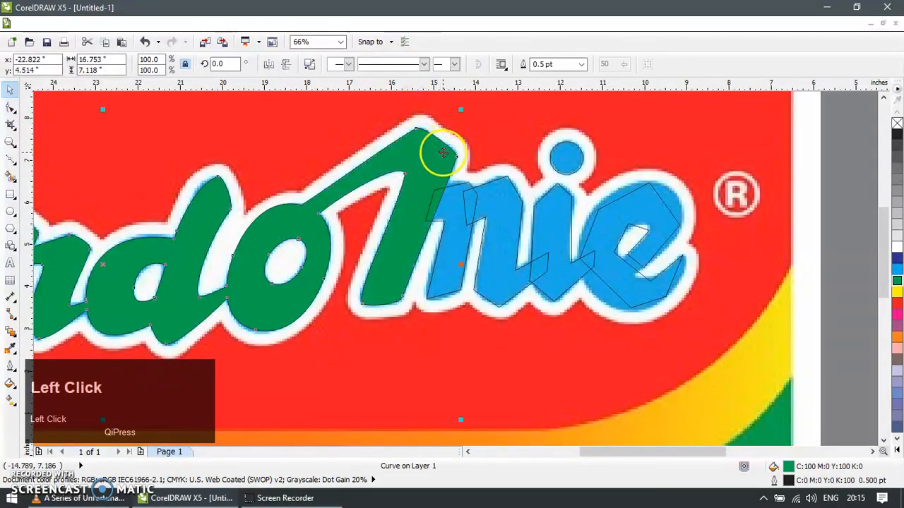
Add a node midway along the upper right edge of the "M" first stroke and adjust the adjoining curves to fit the bitmap
key(z)
click(409, 125)
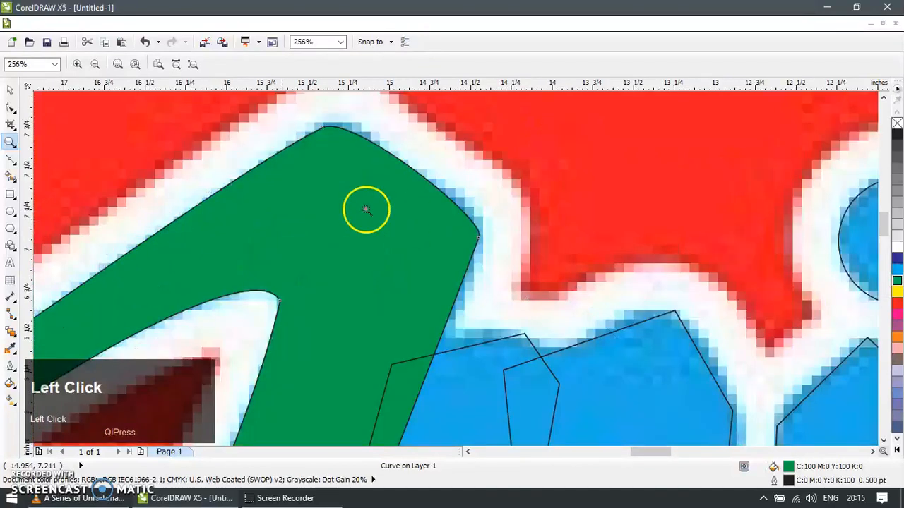
click(8, 89)
double_click(385, 189)
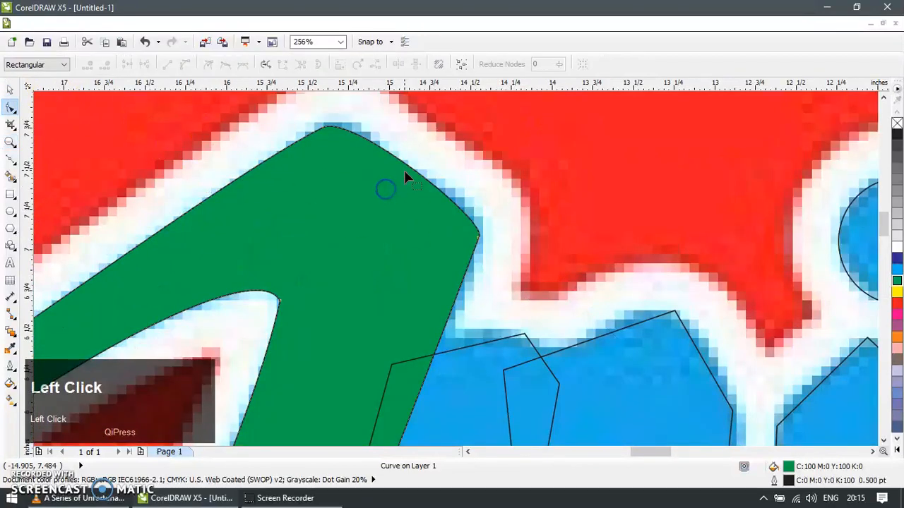
double_click(411, 168)
drag(411, 170, 402, 181)
drag(484, 231, 488, 215)
drag(317, 156, 347, 115)
click(407, 176)
drag(407, 176, 400, 217)
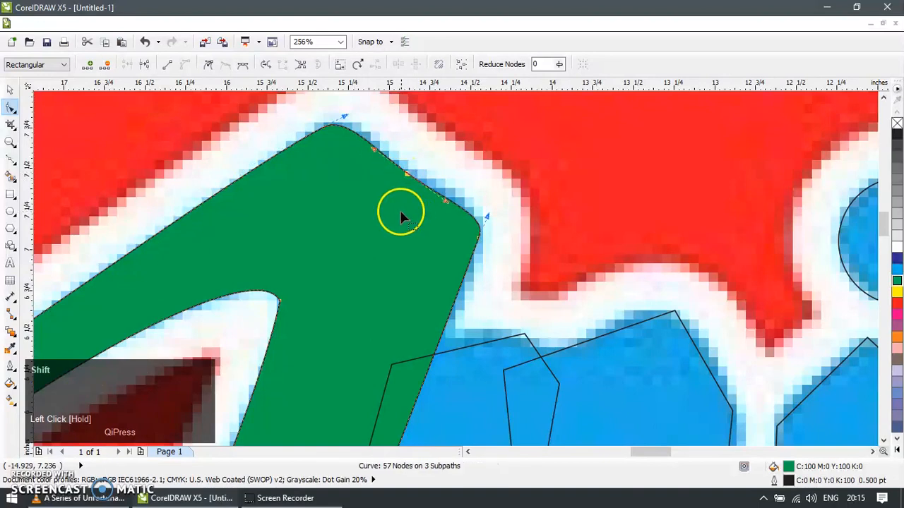
Select the outline of the "M" second stroke and convert all its segments to curves
scroll(400, 217, down, 4)
key(z)
click(459, 343)
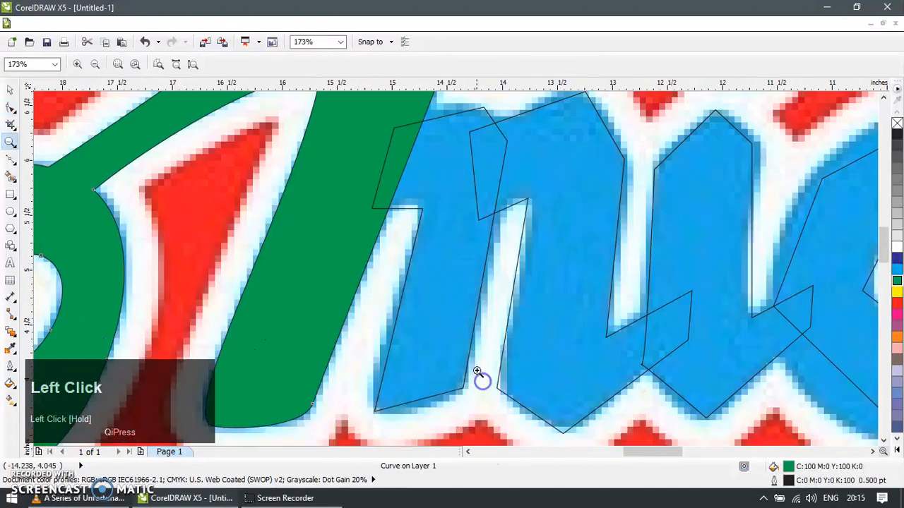
key(F10)
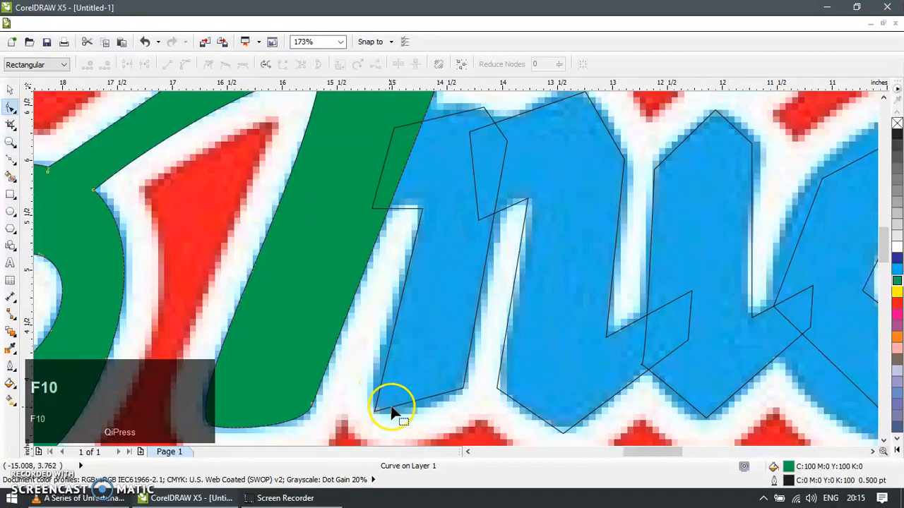
click(388, 409)
key(ctrl+a)
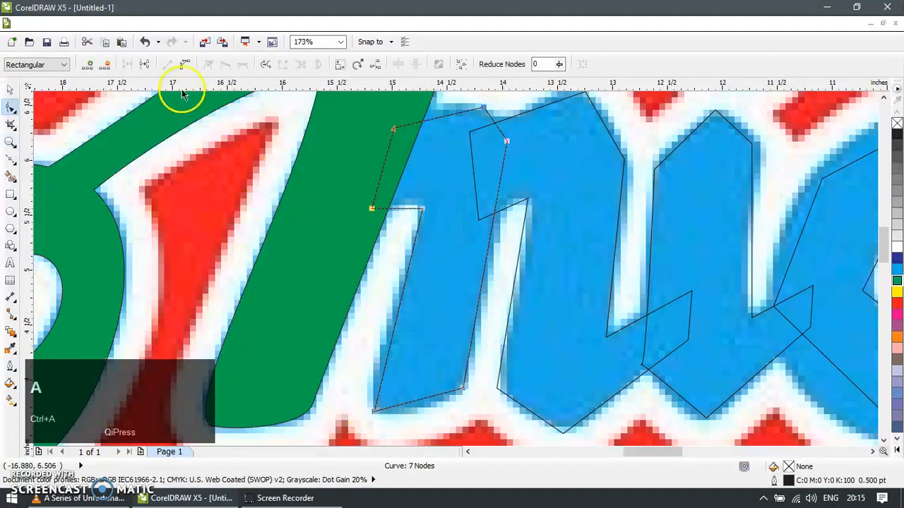
click(184, 66)
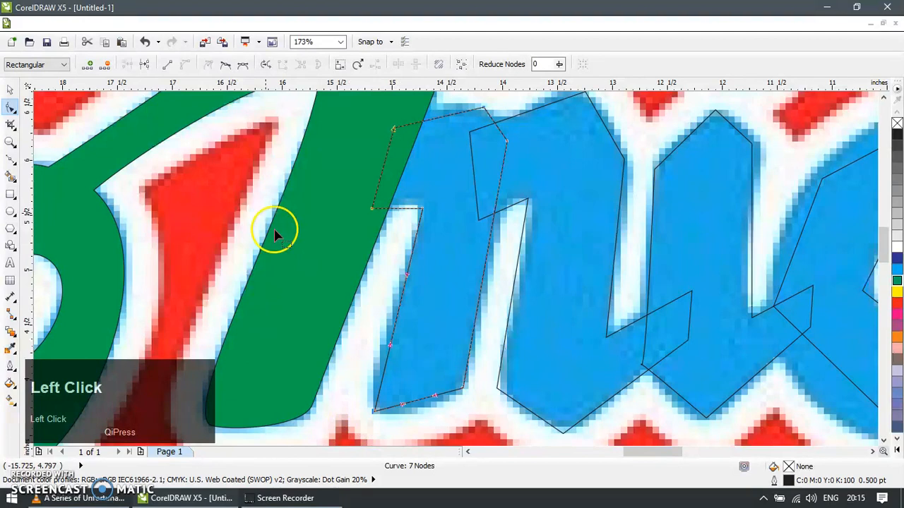
Smooth the lower left and inner notch nodes of the "M" second stroke and shape its left and bottom edges along the blue area
click(226, 66)
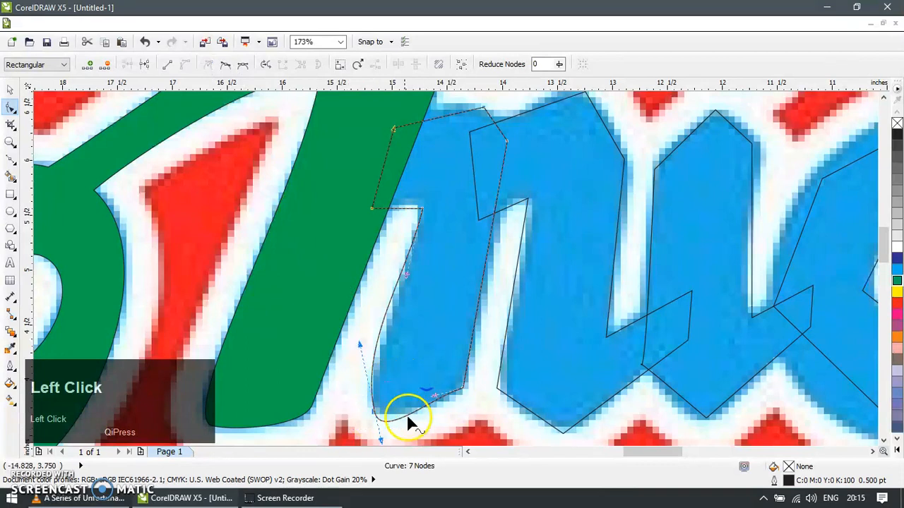
drag(382, 443, 459, 399)
click(409, 230)
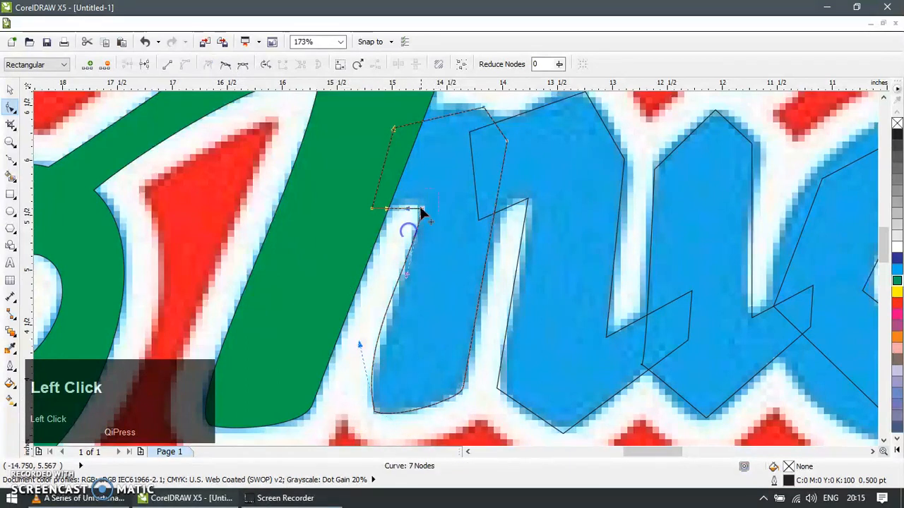
click(226, 65)
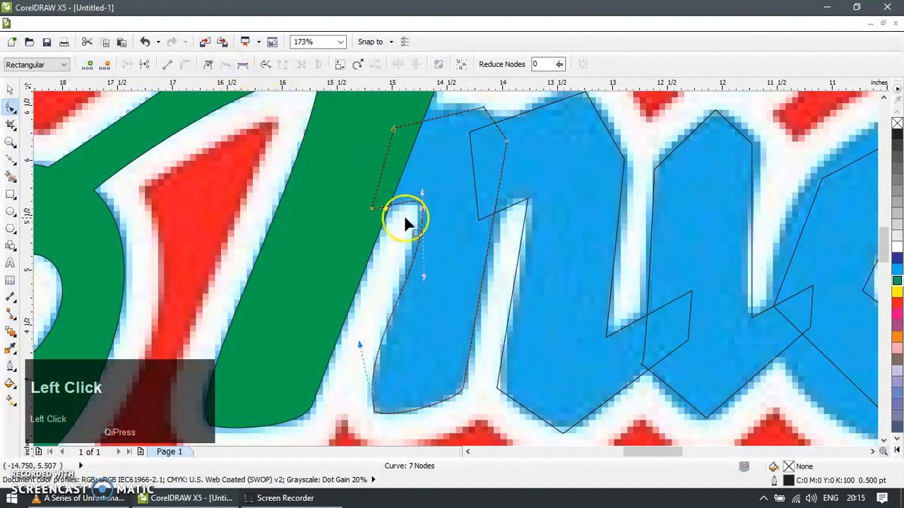
drag(387, 209, 392, 204)
drag(423, 276, 360, 398)
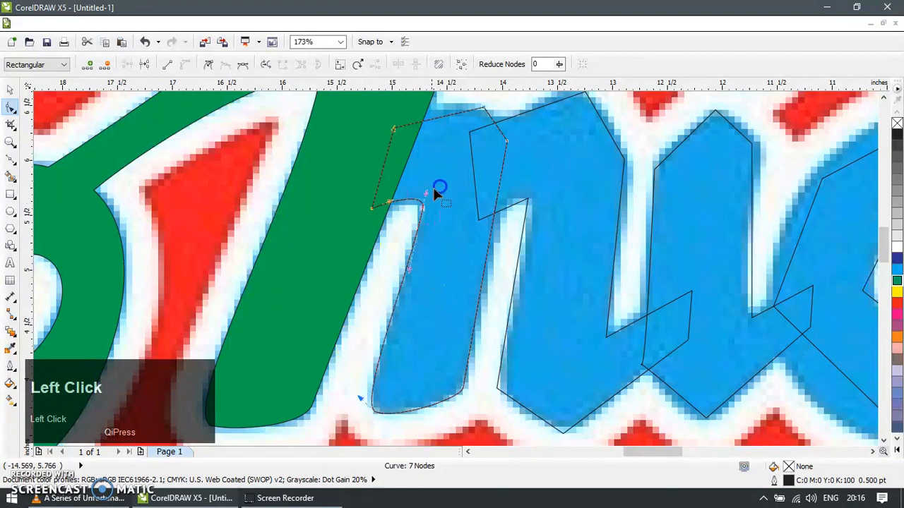
drag(426, 191, 424, 199)
Curve the top edge and upper right corner of the "M" second stroke and fit its right side to the bitmap
drag(463, 125, 509, 95)
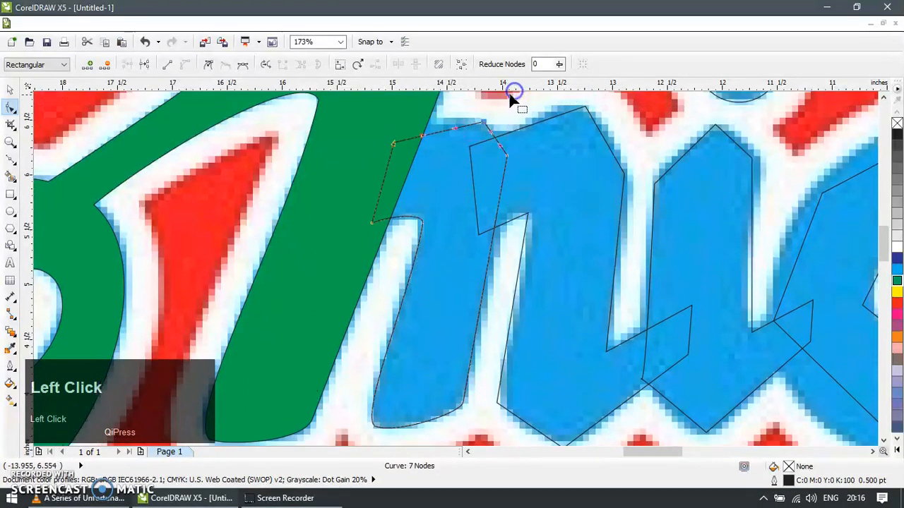
drag(442, 124, 444, 118)
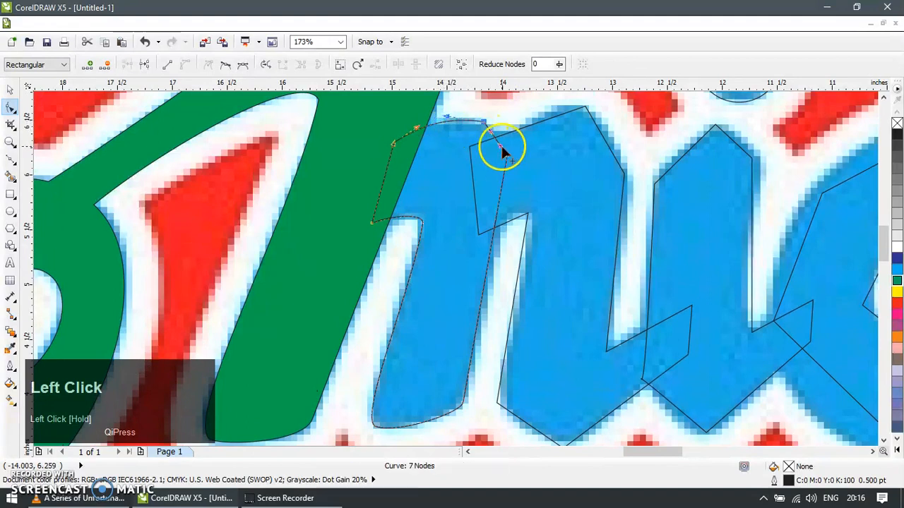
drag(497, 146, 466, 406)
drag(500, 262, 502, 255)
Convert the outline of the "M" third stroke to curves, then bend its upper left edge and round its inner notch
click(572, 107)
click(187, 66)
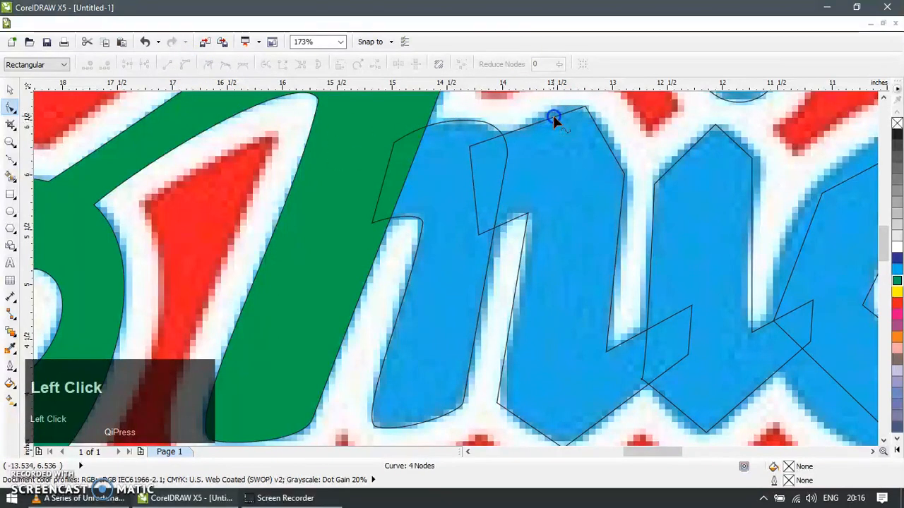
drag(551, 113, 545, 108)
drag(469, 146, 479, 157)
mouse_move(527, 210)
mouse_down()
mouse_move(521, 233)
mouse_move(531, 202)
mouse_up()
mouse_move(494, 228)
mouse_down()
mouse_move(501, 214)
mouse_move(505, 222)
mouse_up()
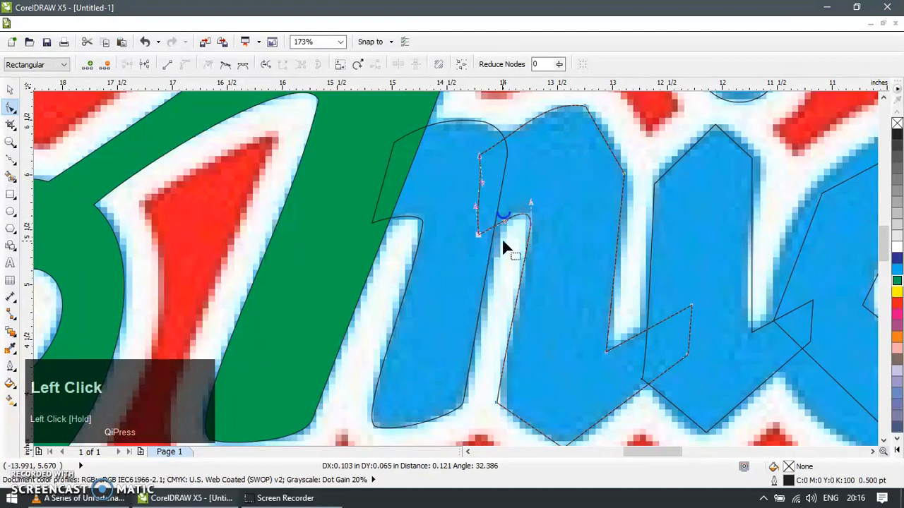
Replace the lower left and bottom corner nodes of the "M" third stroke with one node and round its bottom
key(Delete)
drag(499, 358, 586, 441)
double_click(501, 385)
key(Delete)
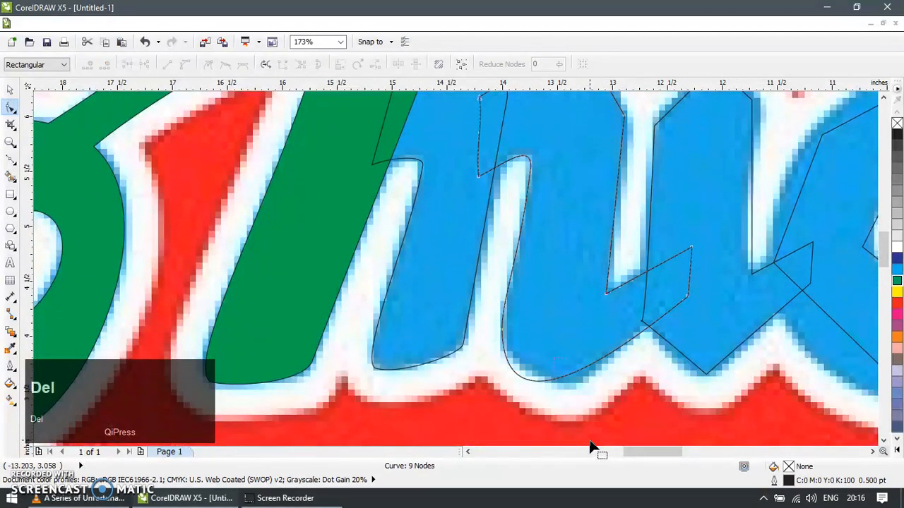
mouse_move(549, 384)
mouse_down()
mouse_move(573, 377)
mouse_move(567, 384)
mouse_up()
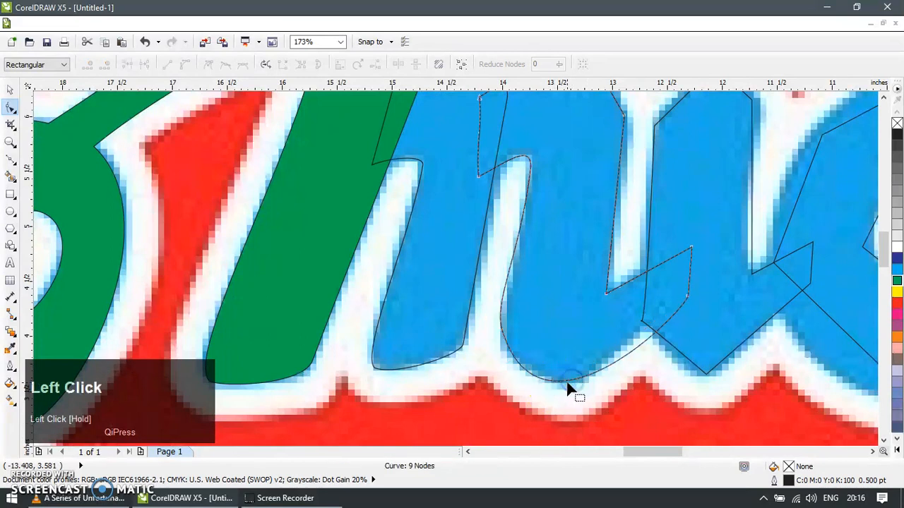
Make all nodes of the "M" third stroke cusps, shift its lower right node inward and refit the bottom curve
key(ctrl+a)
click(208, 65)
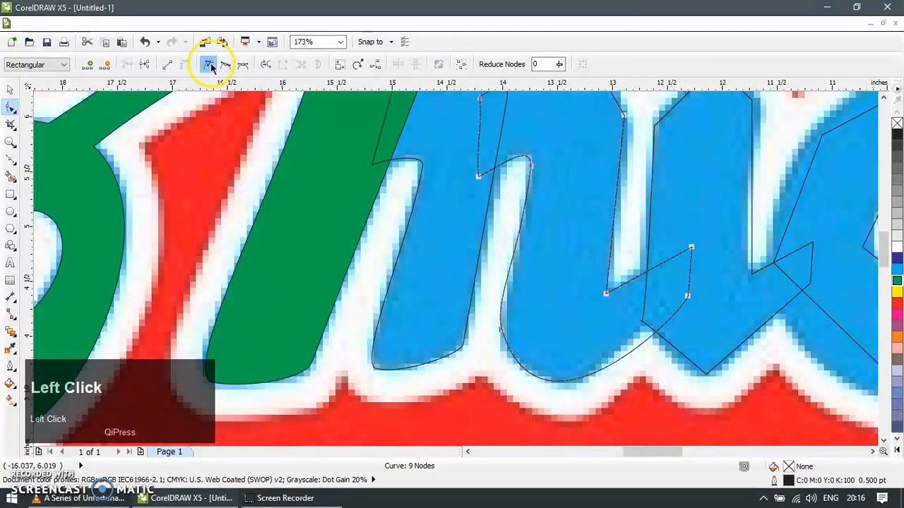
drag(494, 305, 607, 328)
drag(685, 294, 675, 286)
drag(564, 380, 570, 379)
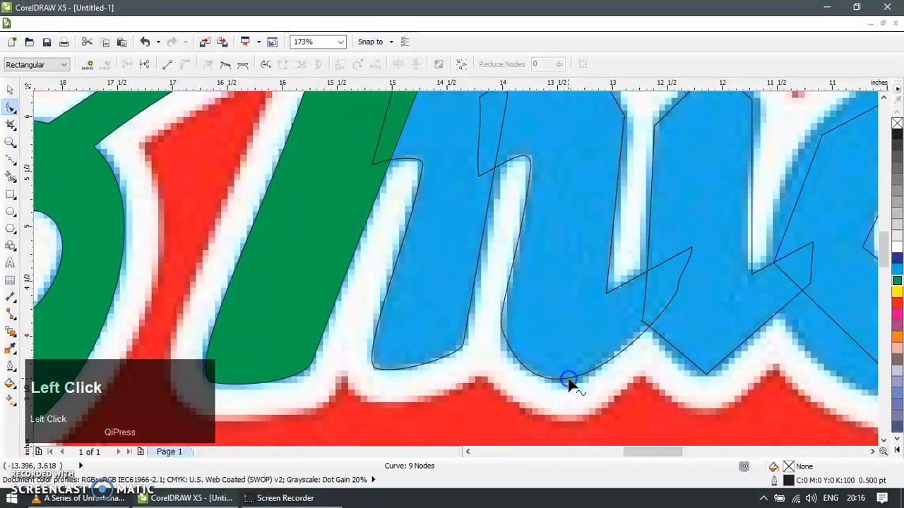
Add a node higher on the left edge of the "M" third stroke and delete the lower left node
double_click(514, 271)
drag(482, 303, 527, 353)
key(Delete)
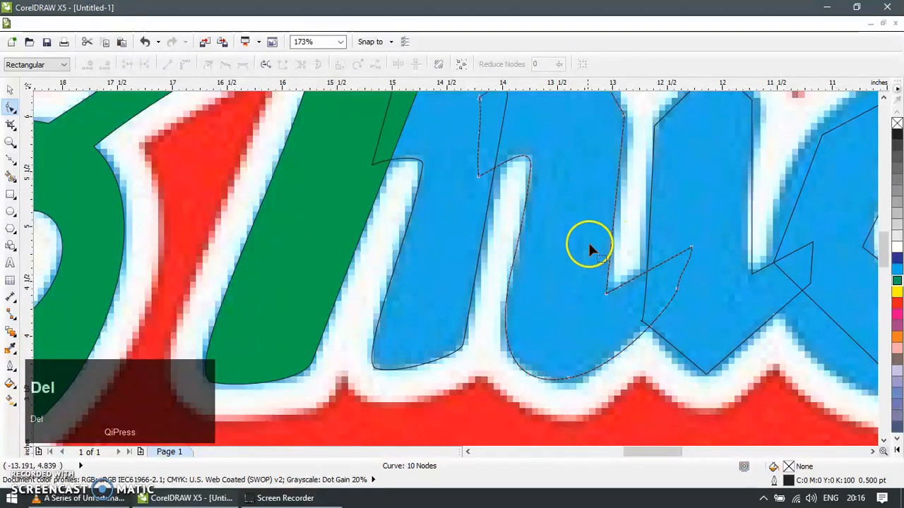
Round the top of the "M" third stroke by adding nodes on its crest and right edge and deleting the old corner nodes
scroll(590, 212, down, 1)
scroll(596, 170, down, 1)
key(z)
drag(524, 195, 660, 92)
key(F10)
drag(484, 246, 420, 182)
double_click(419, 178)
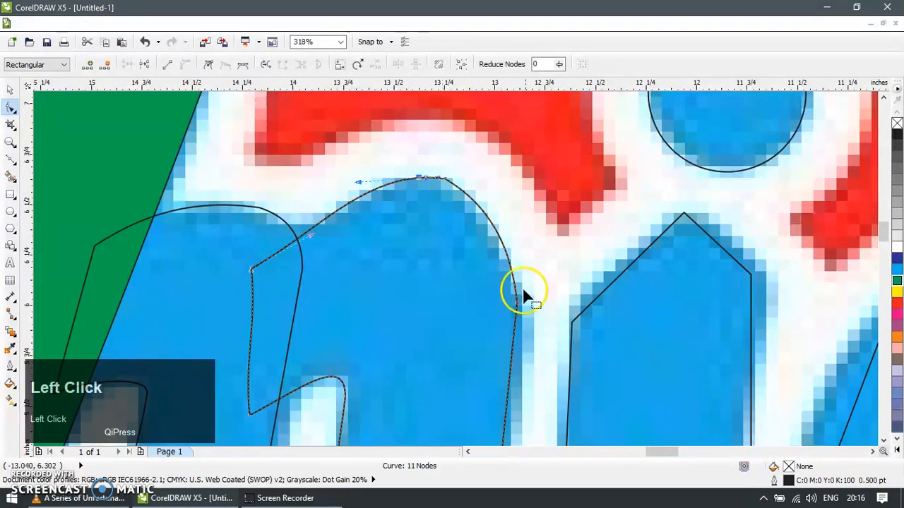
click(514, 330)
double_click(437, 176)
drag(432, 164, 547, 312)
key(Delete)
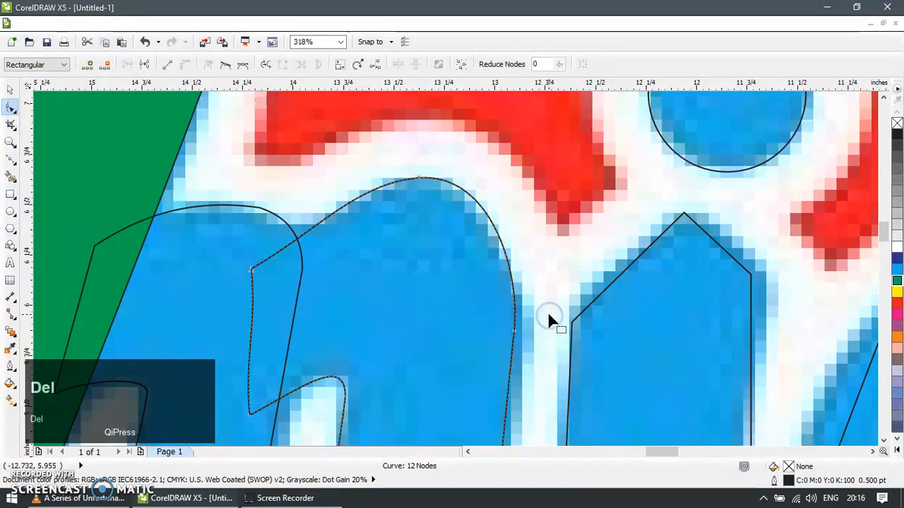
Select the outline of the "i" stem and convert all its segments to curves
scroll(483, 263, down, 1)
scroll(485, 269, down, 4)
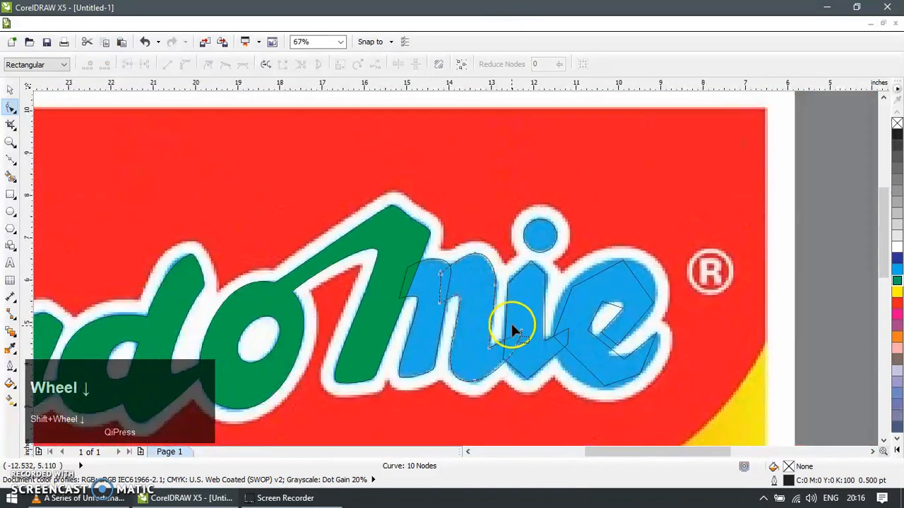
key(z)
click(615, 391)
drag(454, 229, 615, 391)
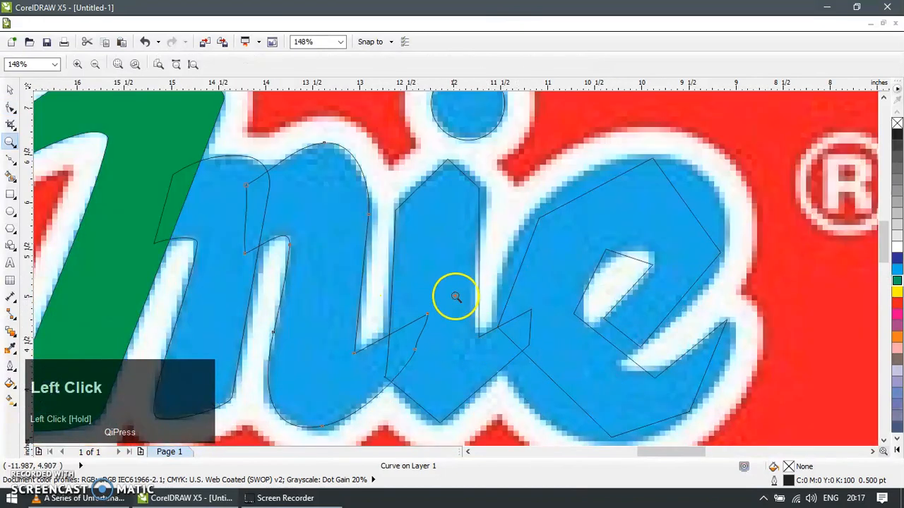
click(10, 89)
click(415, 157)
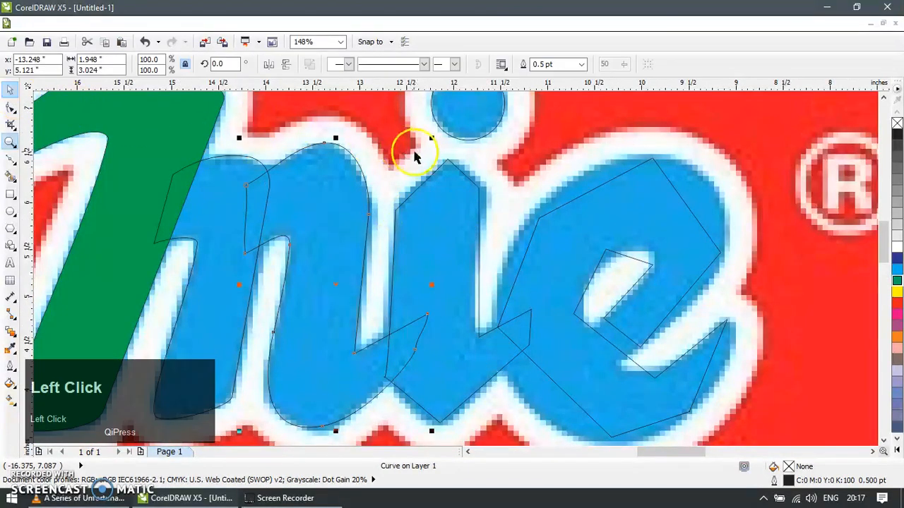
click(446, 161)
key(F10)
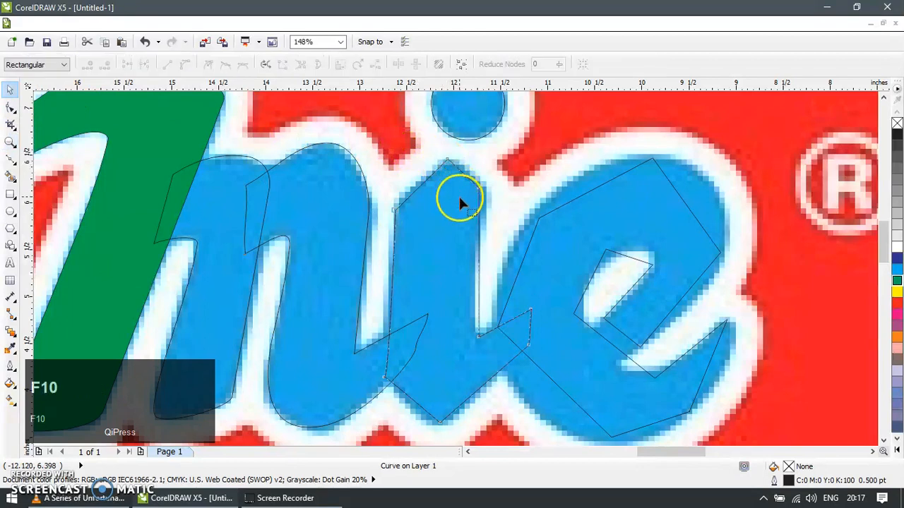
key(ctrl+a)
click(185, 63)
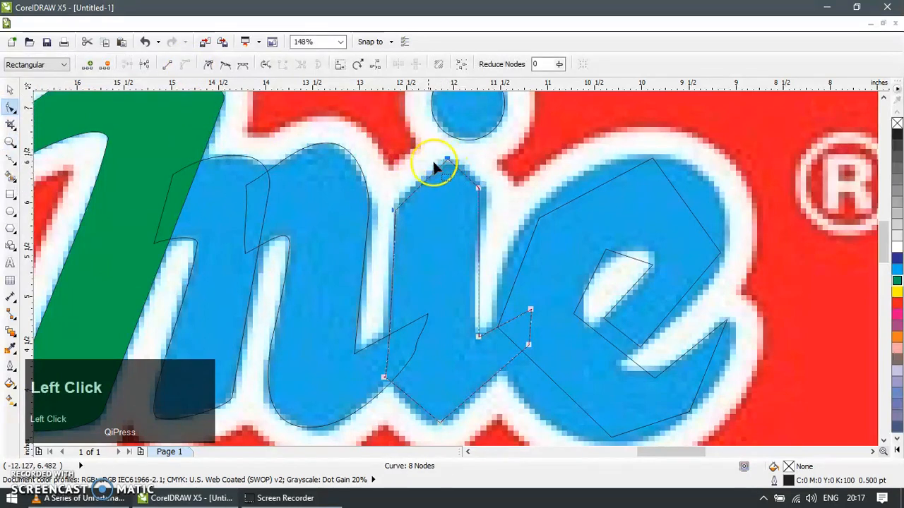
drag(420, 186, 484, 195)
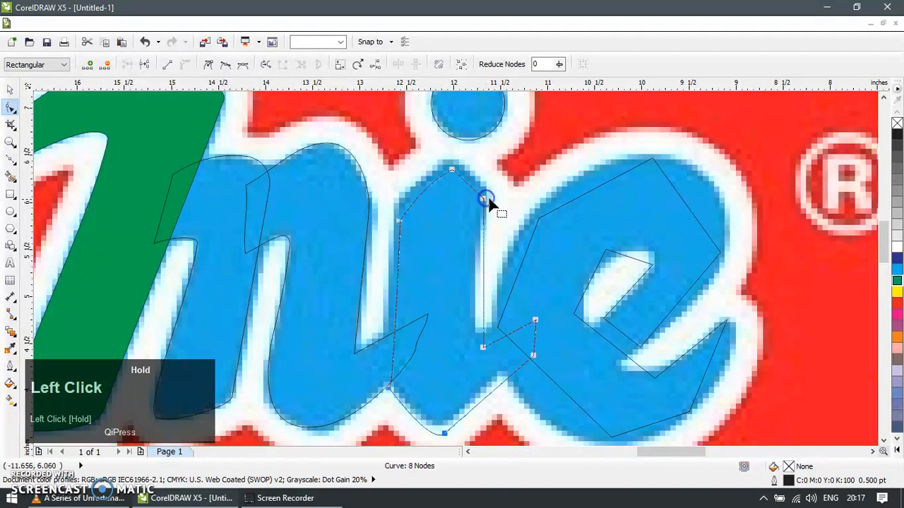
key(ctrl+z)
click(11, 91)
key(F10)
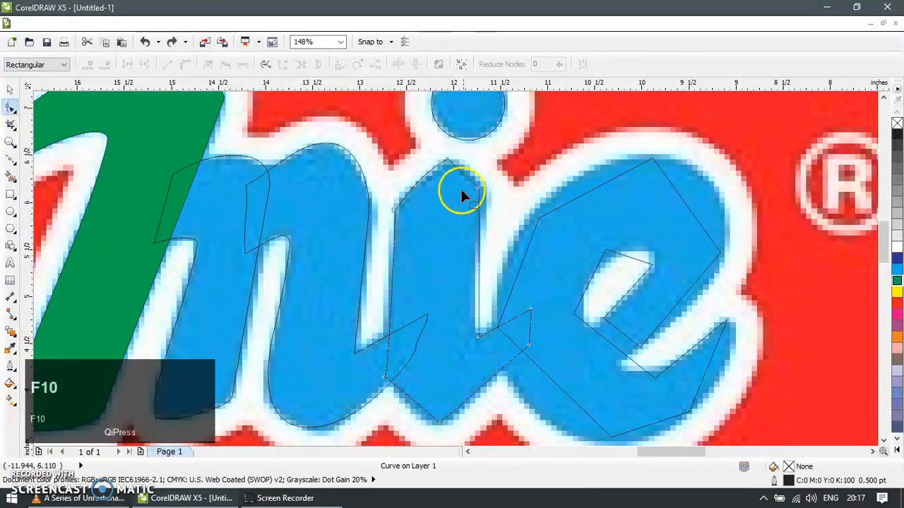
Round the upper right shoulder of the "i" stem and bend its right edge to follow the bitmap
drag(477, 190, 461, 157)
drag(487, 206, 486, 206)
drag(477, 337, 466, 288)
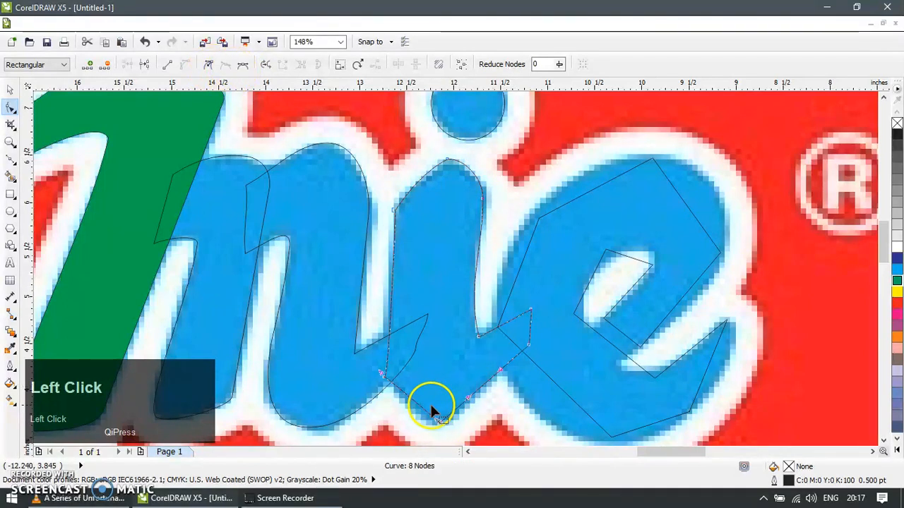
Curve the bottom of the "i" stem around its lowest node and reshape the lower left corner to fit the bitmap
key(Escape)
drag(416, 406, 440, 421)
click(242, 64)
click(488, 339)
drag(445, 408, 425, 424)
drag(501, 371, 497, 369)
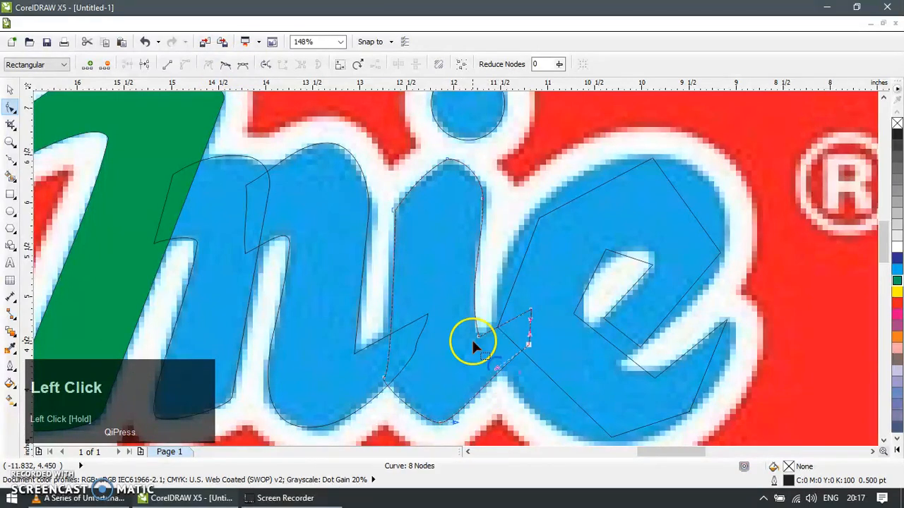
drag(385, 378, 389, 348)
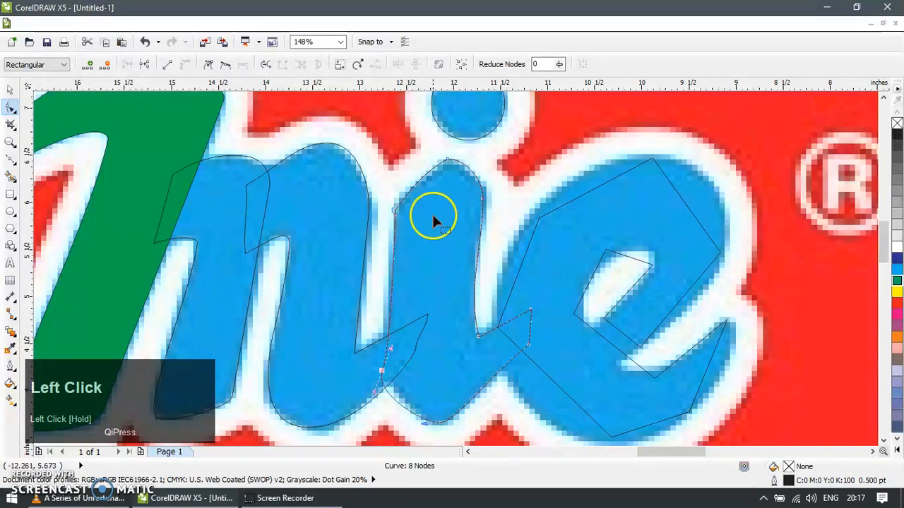
Refine the rounded top of the "i" stem to match the bitmap edge
click(471, 173)
drag(472, 173, 473, 175)
click(332, 148)
Weld the "i" stem with the third stroke of the "M"
click(9, 90)
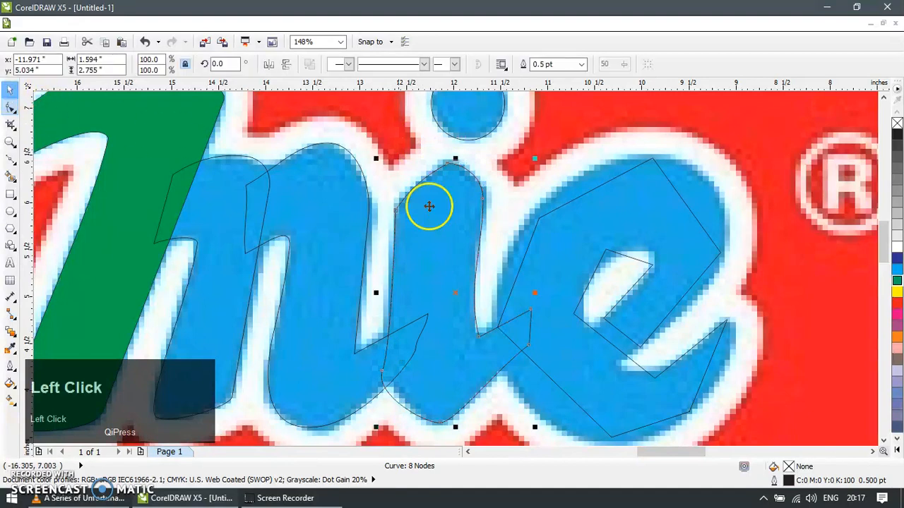
shift+click(357, 155)
click(389, 66)
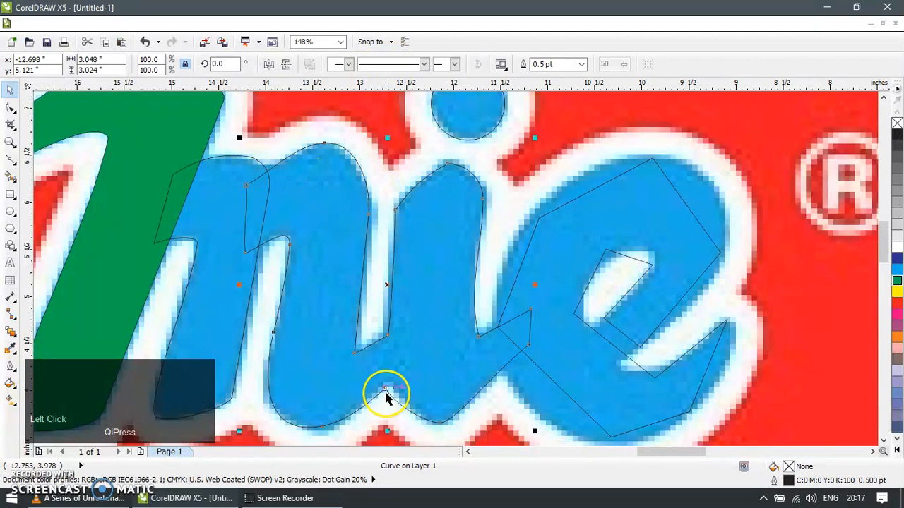
Adjust the junction nodes between the "M" and the "i" and round the notch between them, deleting the surplus node
key(F10)
drag(386, 389, 389, 381)
drag(387, 328, 388, 325)
click(356, 339)
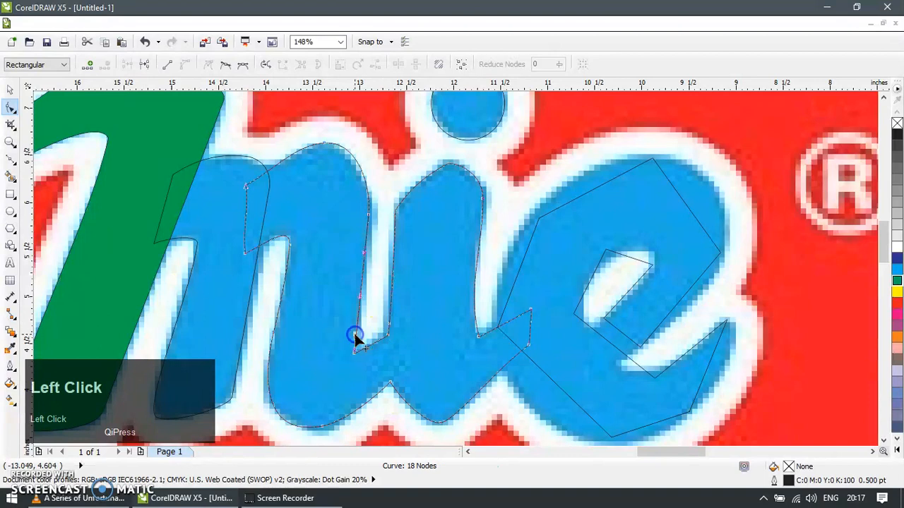
key(Delete)
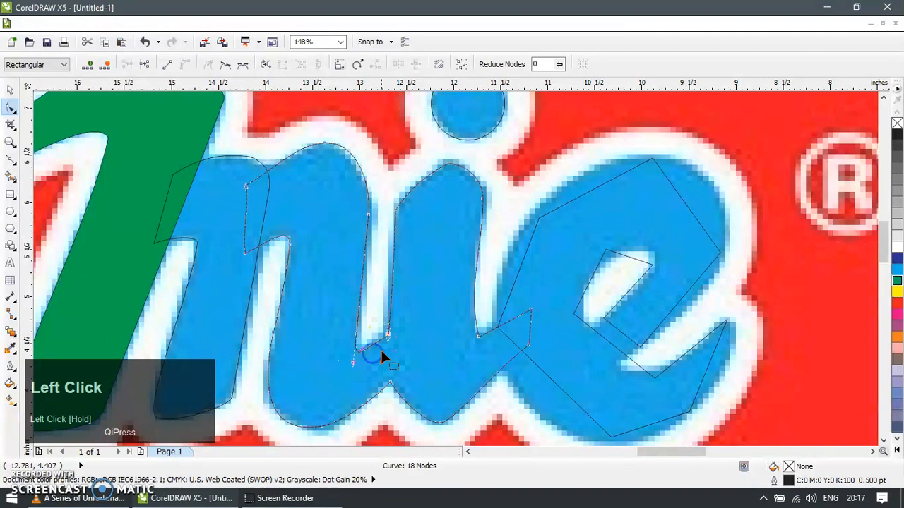
key(Delete)
Weld the joined "Mi" outline and the second "M" stroke with the green lettering
click(10, 90)
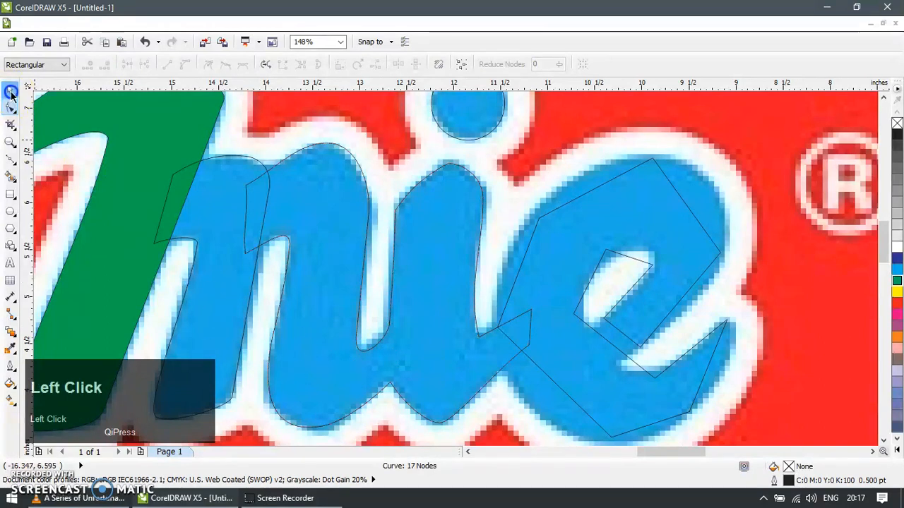
click(228, 154)
shift+click(227, 156)
shift+click(192, 125)
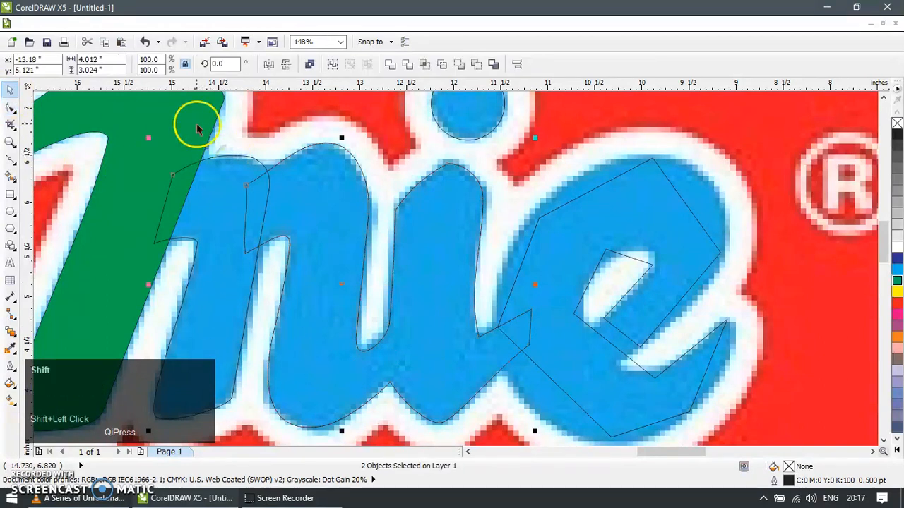
click(394, 64)
Weld the dot of the "i" with the green lettering
scroll(413, 194, down, 4)
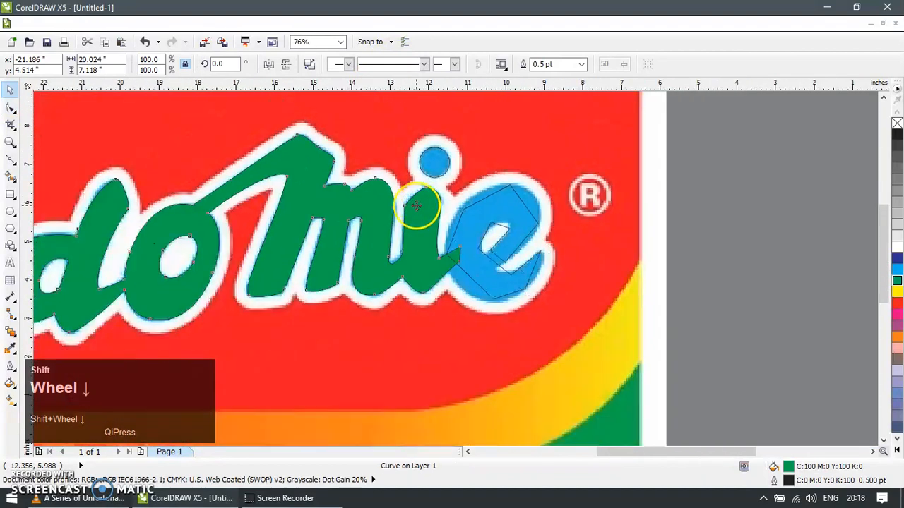
click(438, 177)
shift+click(417, 232)
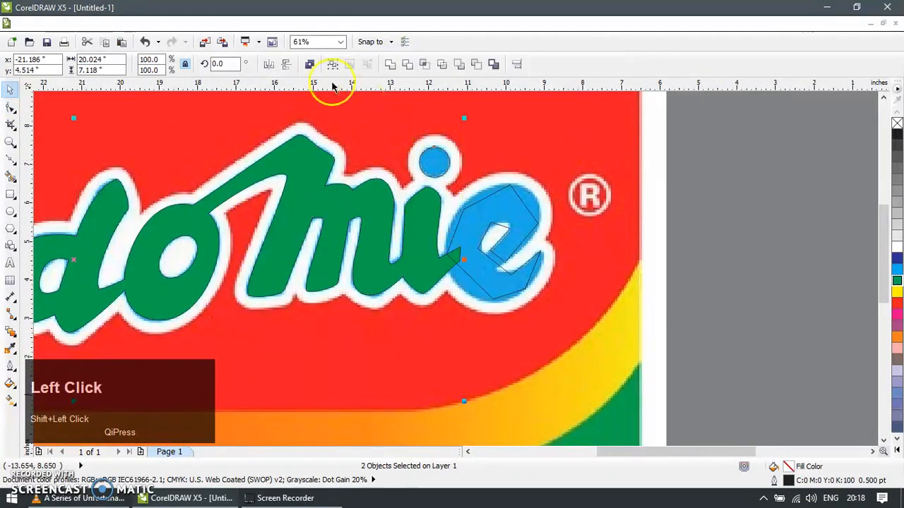
click(386, 64)
Select the outline of the "e" and convert all its segments to curves
scroll(462, 199, down, 2)
key(z)
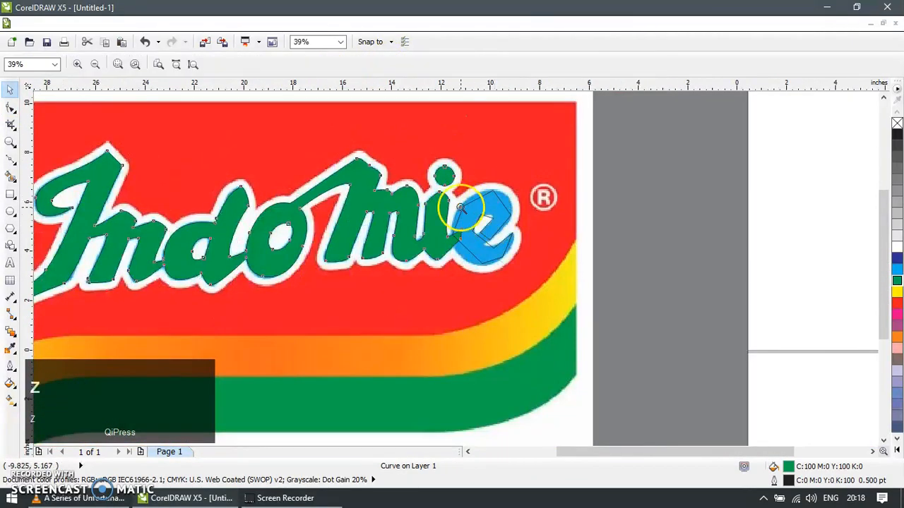
drag(551, 286, 430, 174)
click(10, 89)
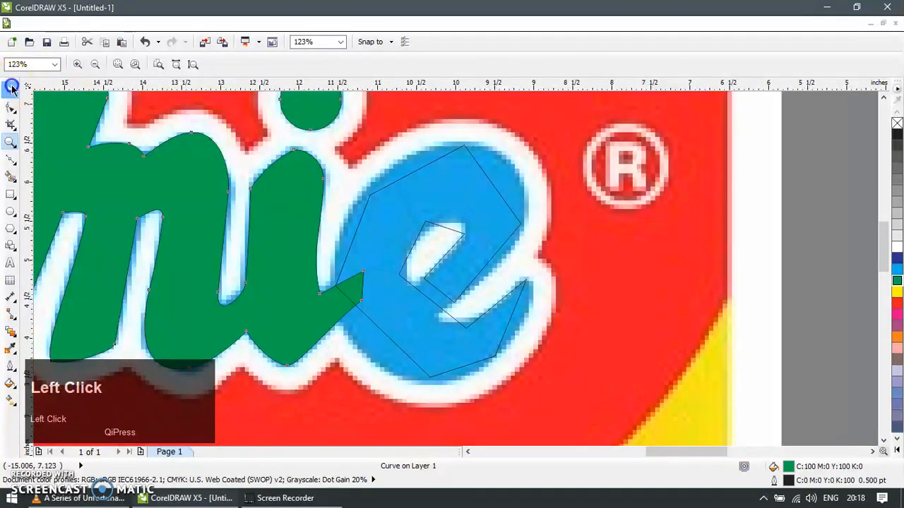
click(445, 151)
key(F10)
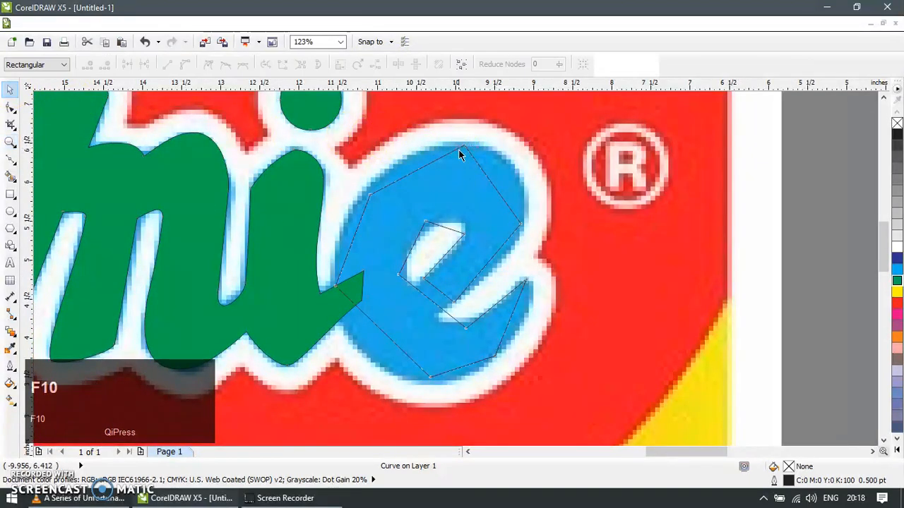
key(ctrl+a)
click(187, 65)
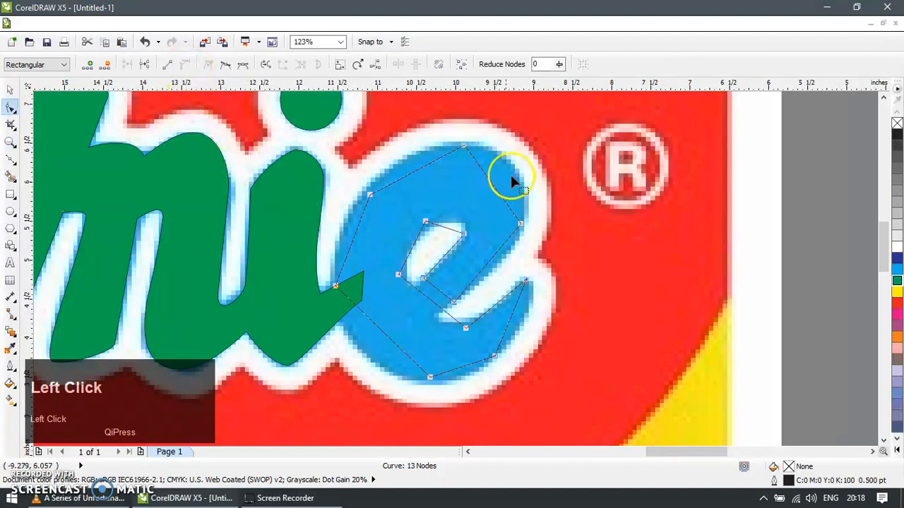
Round the top of the "e", delete its upper left node and curve the left edge to fit the bitmap
drag(485, 132, 412, 160)
mouse_move(498, 187)
mouse_down()
mouse_move(516, 175)
mouse_move(504, 184)
mouse_up()
drag(390, 214, 391, 215)
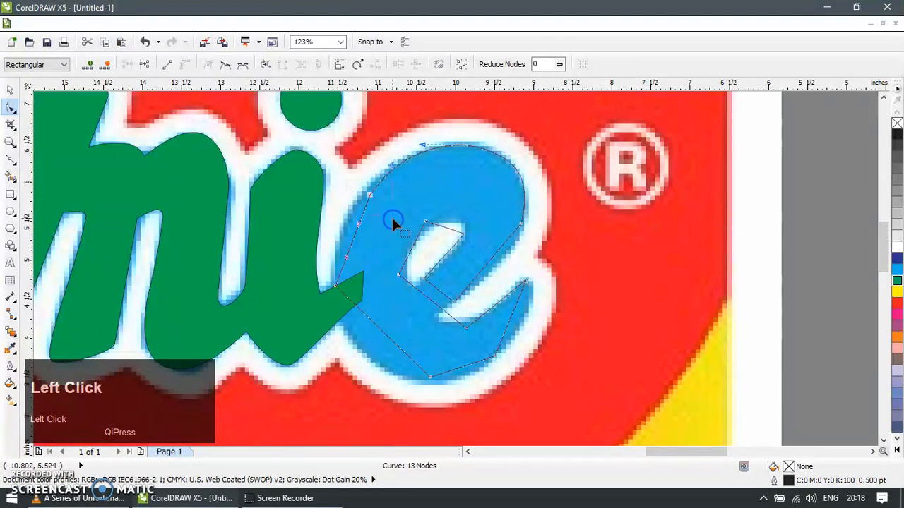
key(Delete)
drag(347, 259, 339, 263)
Round the bottom of the "e", deleting the lower right node and curving the outer edge up to the tail tip
click(434, 384)
drag(434, 385, 435, 384)
drag(389, 342, 369, 360)
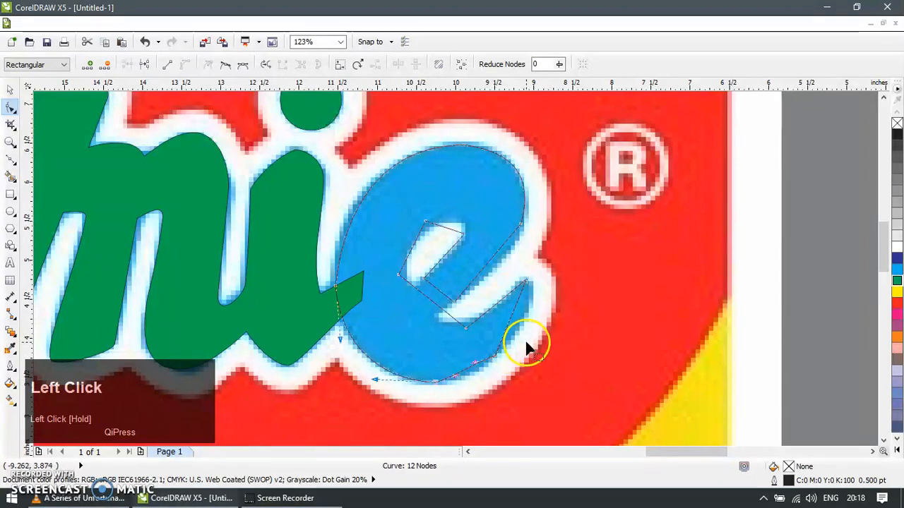
key(Delete)
click(471, 374)
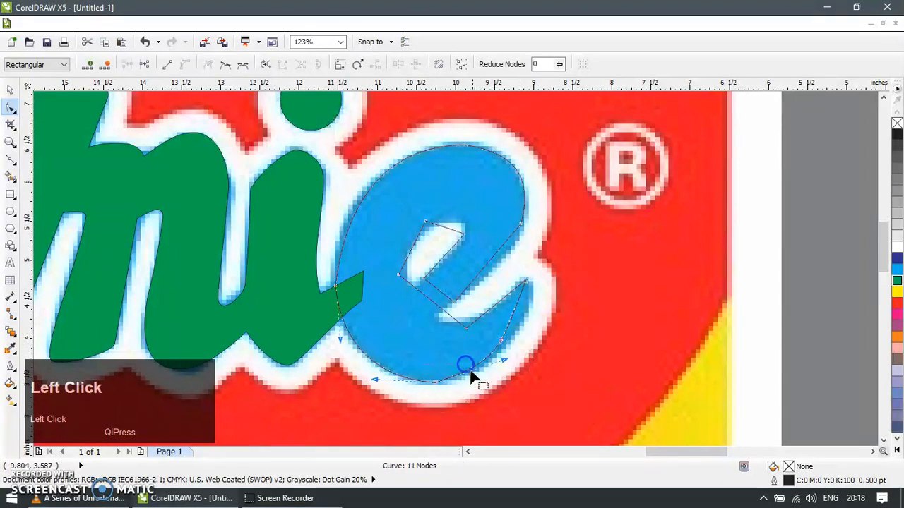
mouse_move(500, 342)
mouse_down()
mouse_move(537, 306)
mouse_move(524, 311)
mouse_move(502, 377)
mouse_move(497, 367)
mouse_up()
Curve the inner edge of the tail of the "e" and delete the surplus node at the inner left corner
click(466, 327)
mouse_move(466, 327)
mouse_down()
mouse_move(425, 310)
mouse_move(474, 346)
mouse_up()
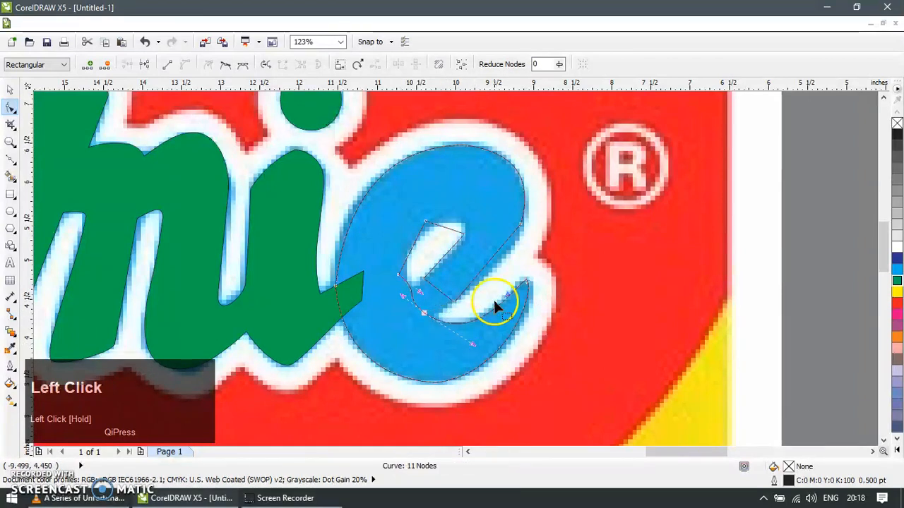
key(Delete)
click(406, 274)
key(Delete)
Round the top of the opening in the "e" and curve the outer edge of its diagonal stroke
click(464, 233)
drag(465, 233, 459, 215)
drag(520, 230, 518, 232)
drag(484, 282, 480, 280)
click(465, 233)
drag(460, 214, 468, 257)
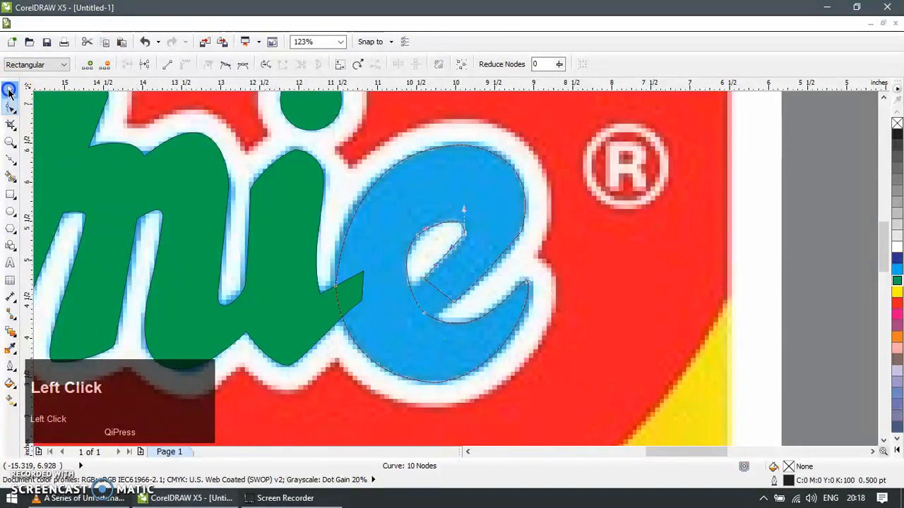
Draw a closed four-sided patch bridging the gap between the diagonal stroke and the bowl of the "e"
key(z)
drag(389, 258, 568, 366)
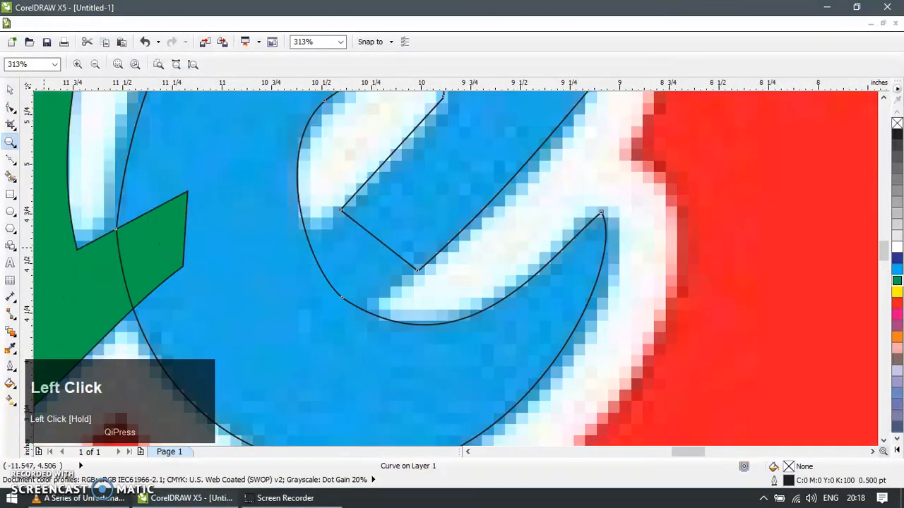
click(12, 162)
click(349, 327)
click(424, 256)
click(355, 205)
click(290, 263)
click(348, 326)
Weld the four-sided patch with the "e" outline
click(10, 90)
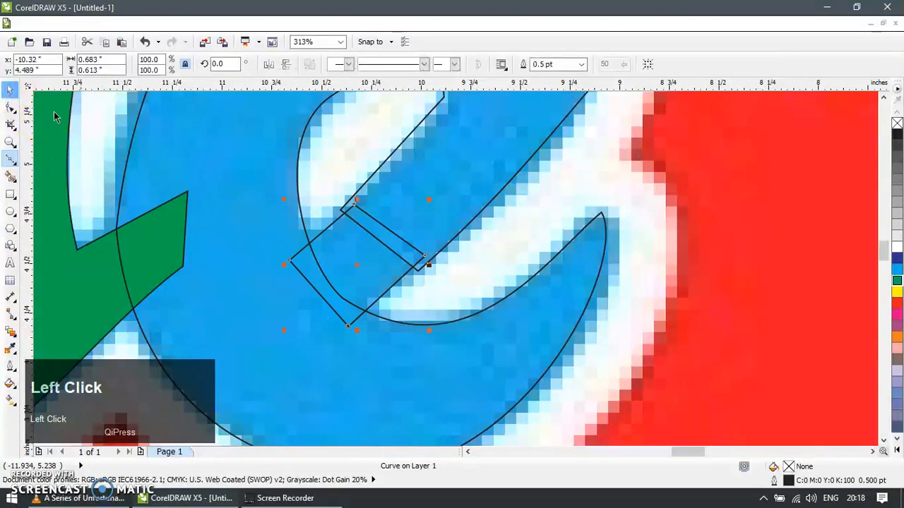
shift+click(458, 234)
click(390, 64)
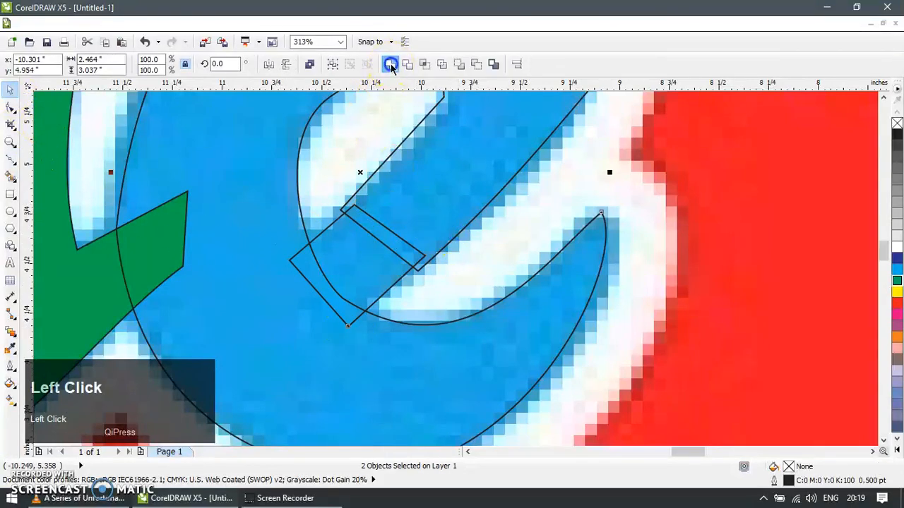
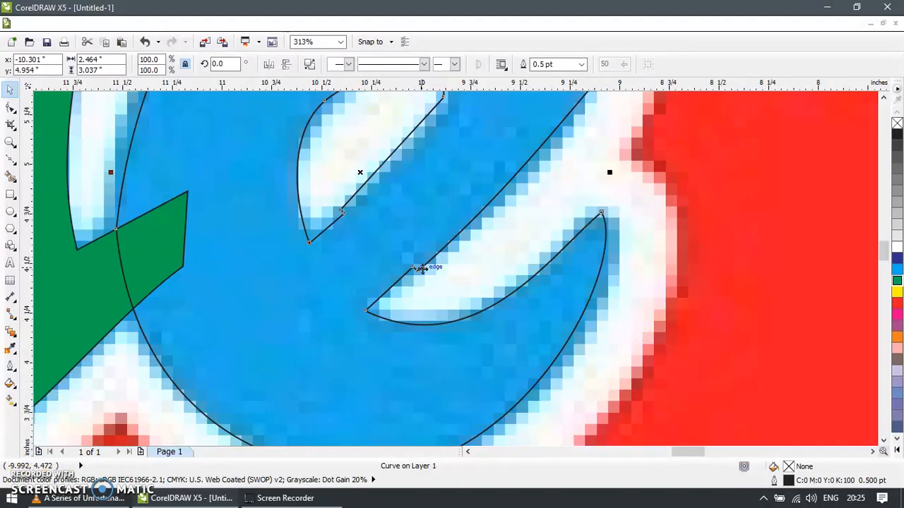
Delete the surplus nodes on both edges of the diagonal stroke of the "e" where the patch joined it
click(421, 268)
key(F10)
drag(428, 258, 403, 284)
key(Delete)
key(Delete)
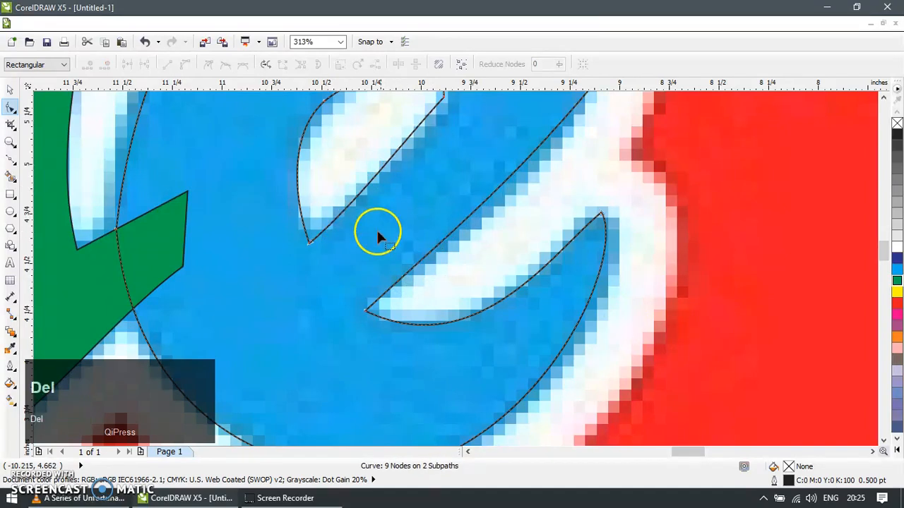
Weld the finished "e" outline with the rest of the lettering
scroll(389, 253, down, 3)
scroll(389, 254, down, 1)
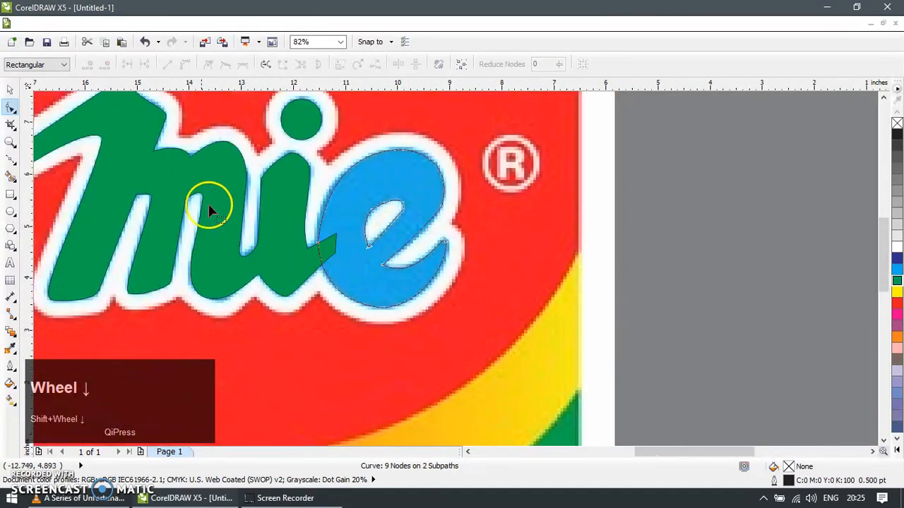
click(10, 90)
click(329, 212)
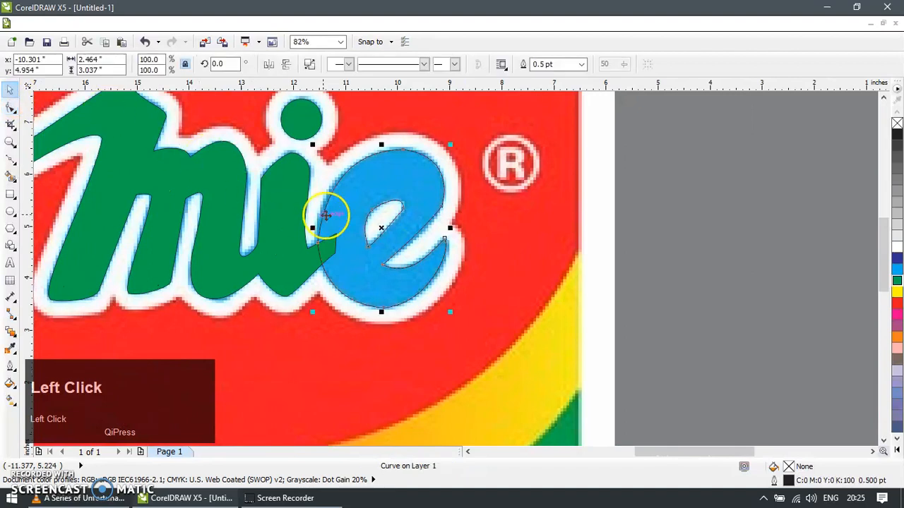
click(294, 245)
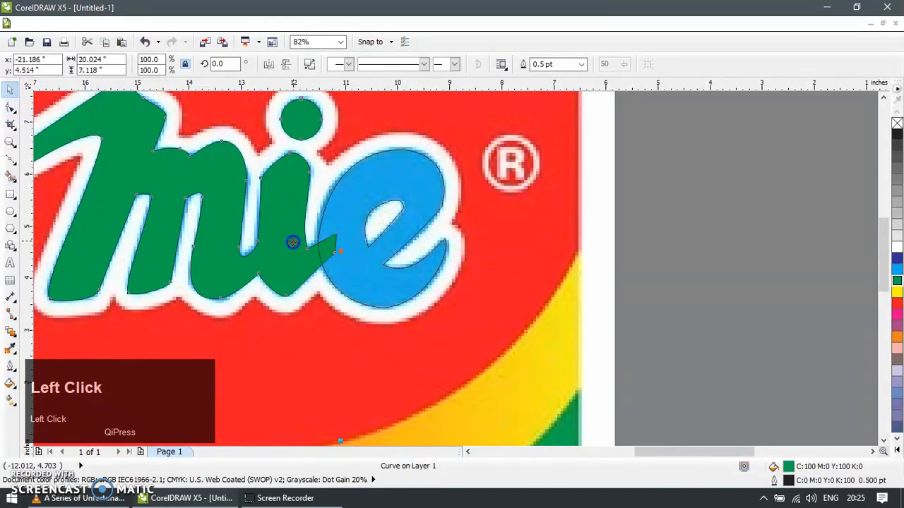
shift+click(373, 151)
click(391, 65)
Fill the fully welded lettering with green (C100 M0 Y100 K0)
scroll(459, 216, down, 4)
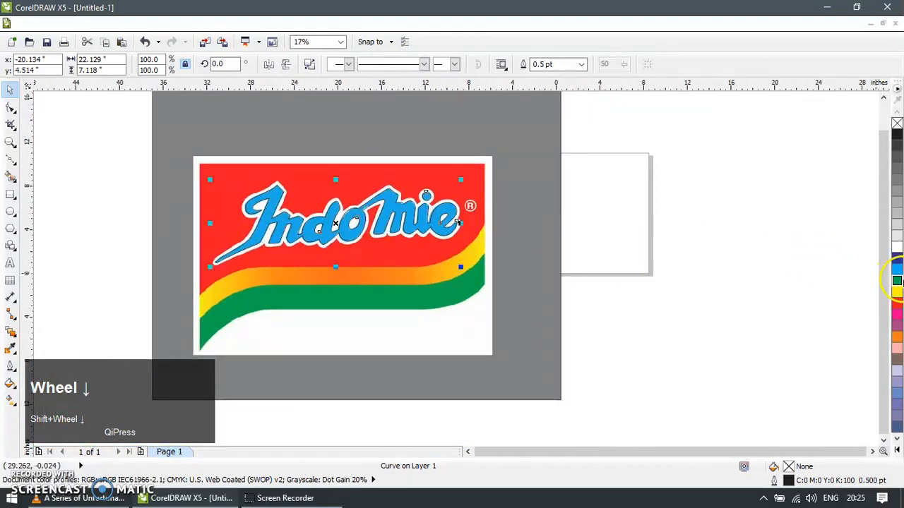
click(896, 280)
click(750, 276)
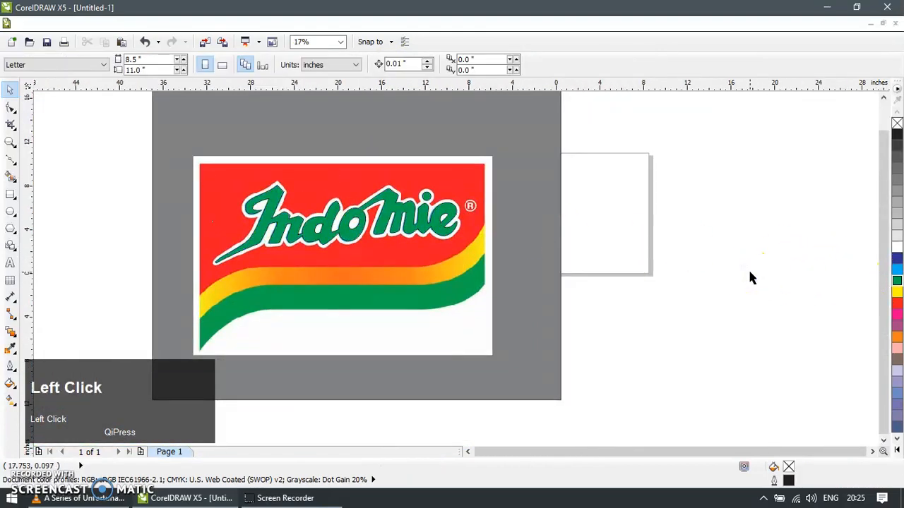
drag(293, 233, 325, 260)
key(ctrl+z)
Duplicate the green lettering and fill the selected lettering with red (C0 M100 Y100 K0)
key(z)
drag(220, 189, 351, 285)
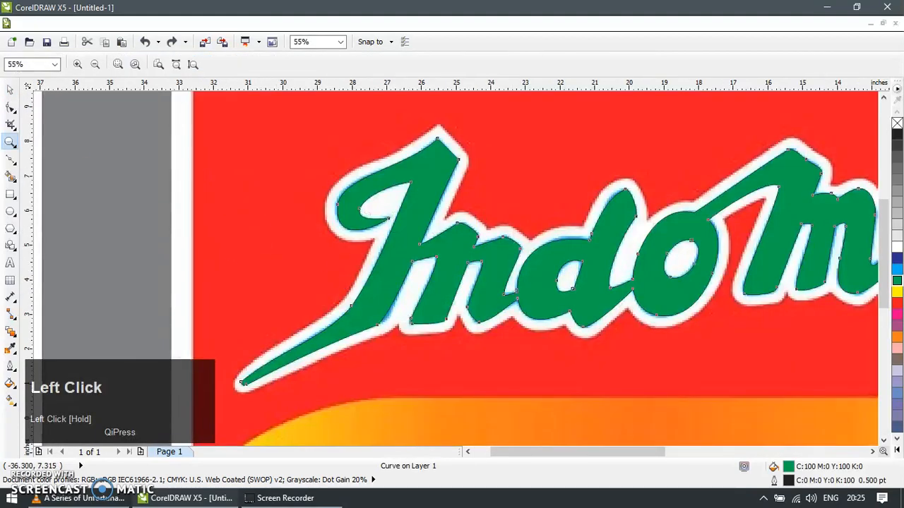
click(8, 91)
key(ctrl+d)
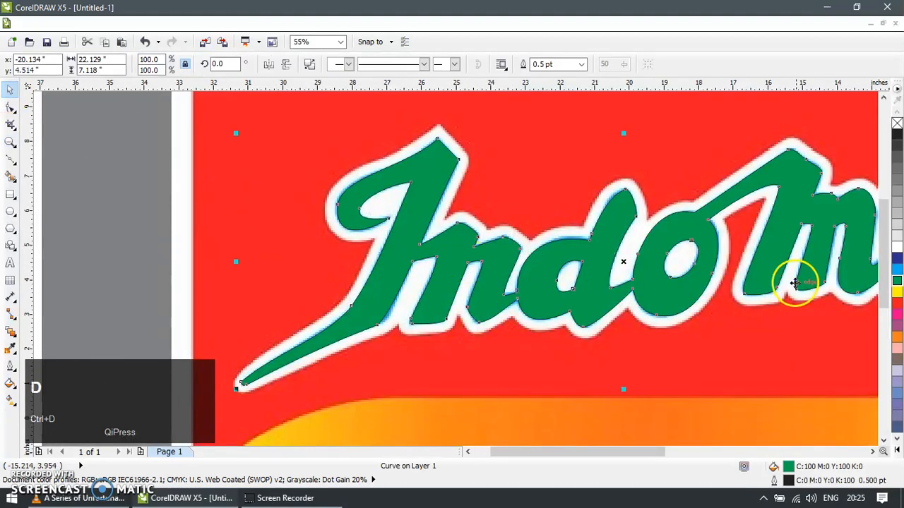
click(897, 304)
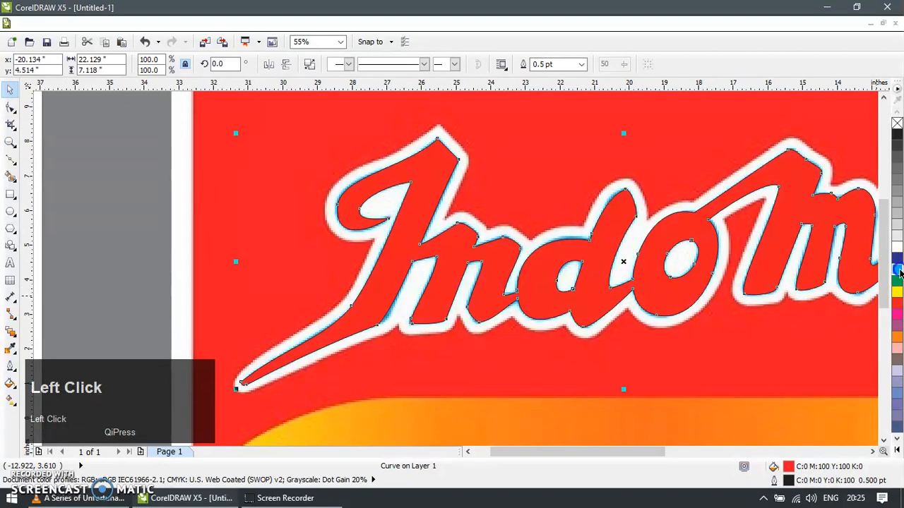
Fill the selected top lettering with cyan (C100 M0 Y0 K0)
click(897, 269)
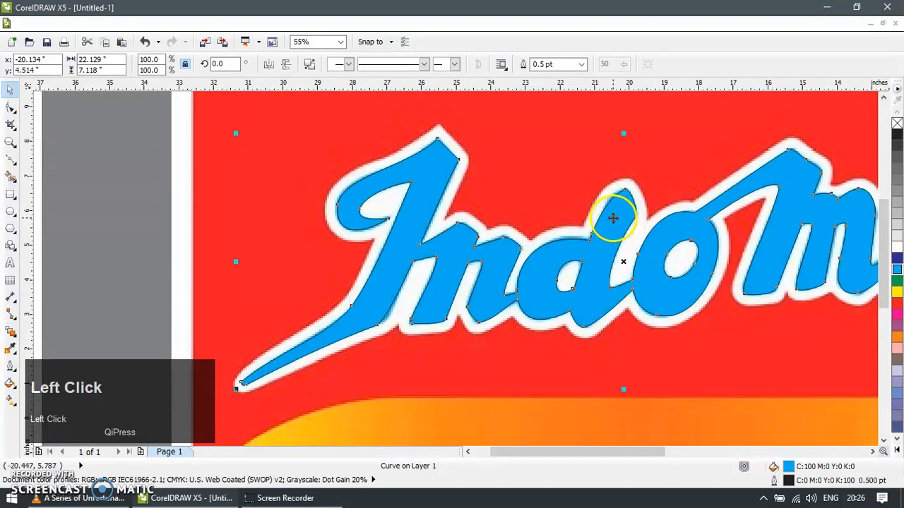
key(F11)
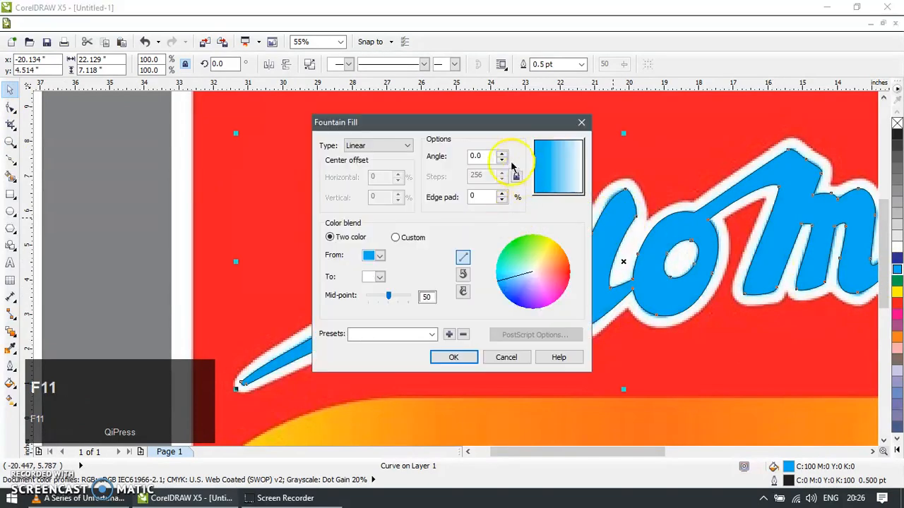
click(505, 357)
Try outline widths of 10 pt, 20 pt and 30 pt on the cyan lettering
key(F12)
click(363, 176)
text(1)
key(Return)
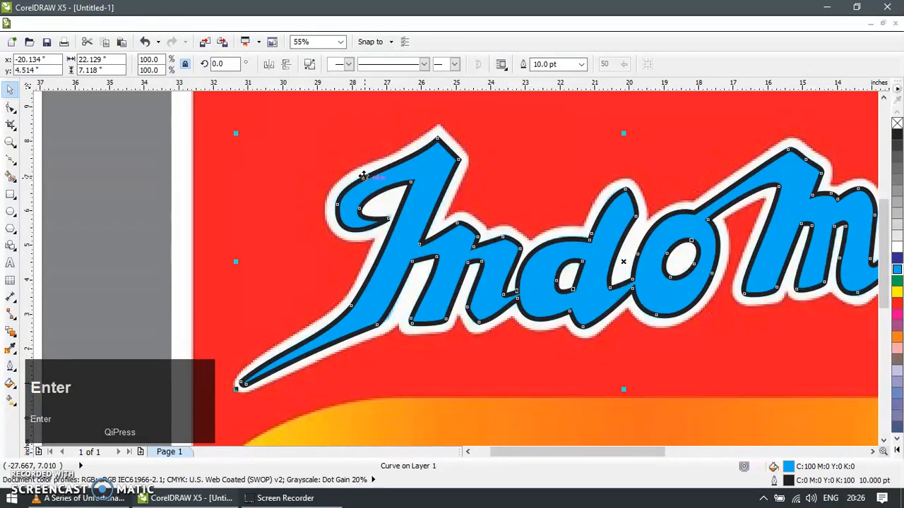
key(F12)
click(361, 175)
text(20)
key(Return)
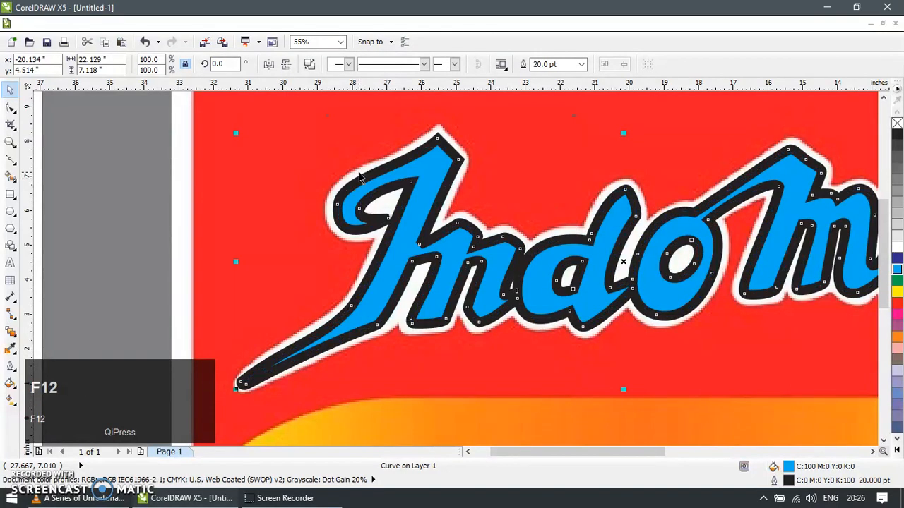
key(F12)
click(360, 176)
text(30)
key(Return)
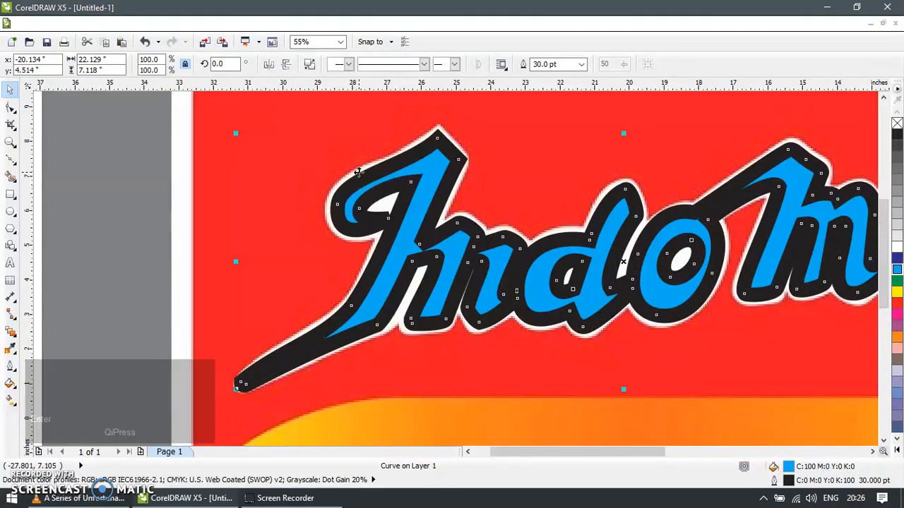
Give the cyan lettering's outline rounded corners and rounded line caps
key(F12)
click(409, 308)
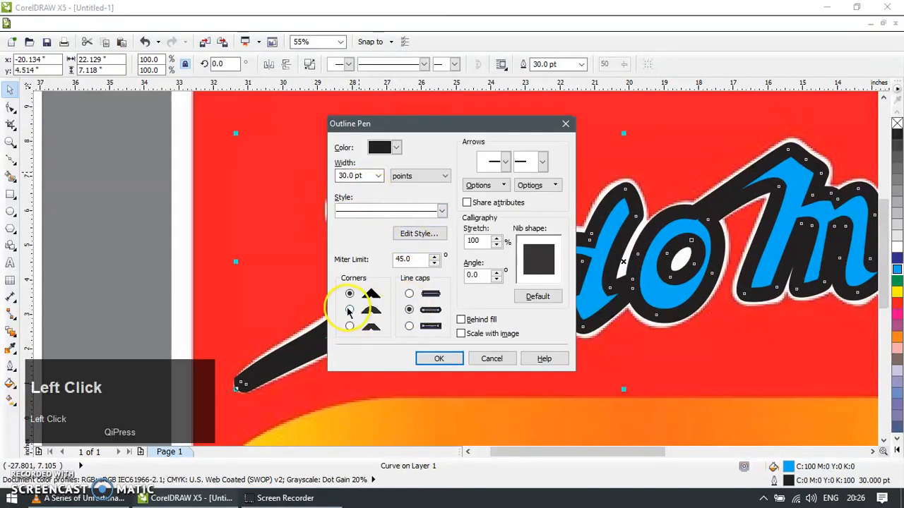
click(418, 358)
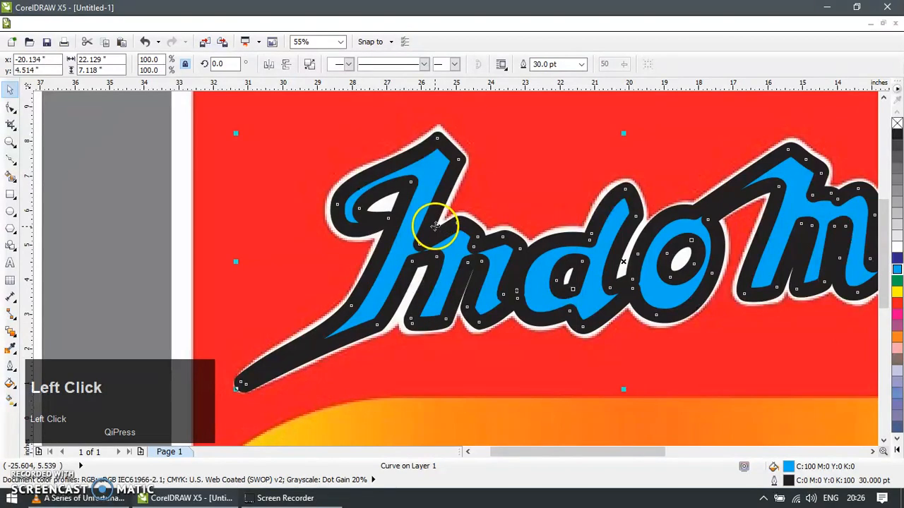
Try a 40 pt outline width on the cyan lettering
key(F12)
click(366, 177)
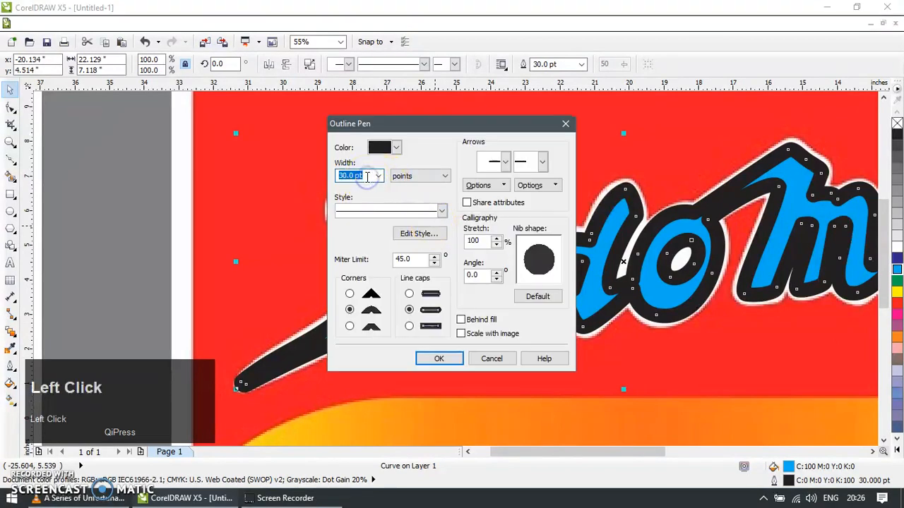
text(40)
key(Return)
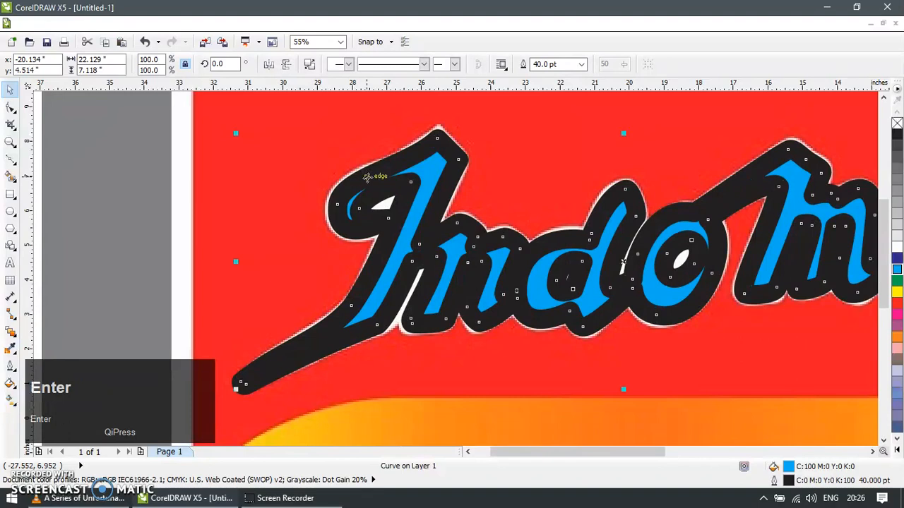
Set the cyan lettering's outline width to 50 pt
key(F12)
click(363, 176)
text(50)
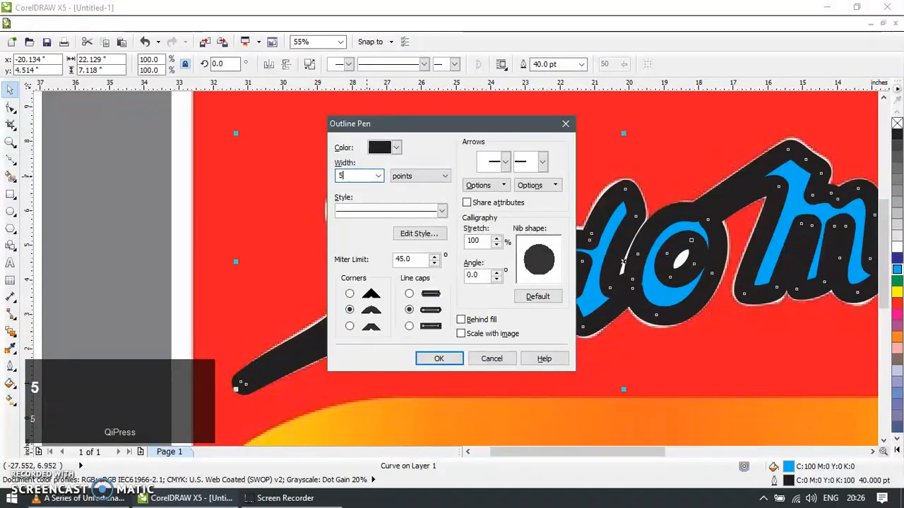
key(Return)
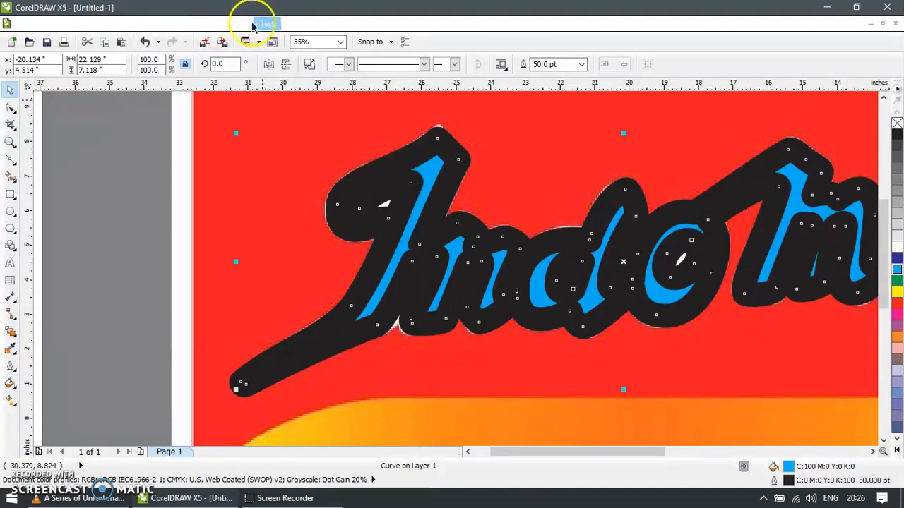
Convert the thick black outline of the lettering to a separate object
right_click(393, 185)
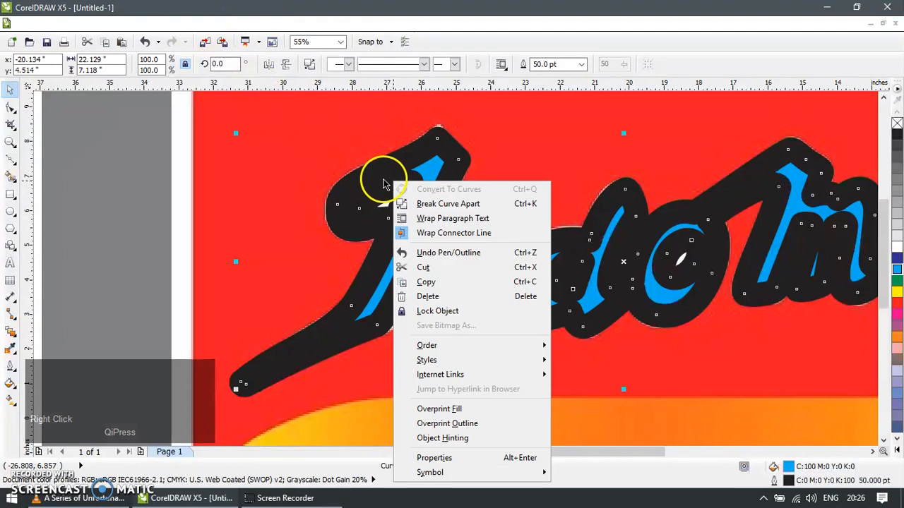
click(384, 177)
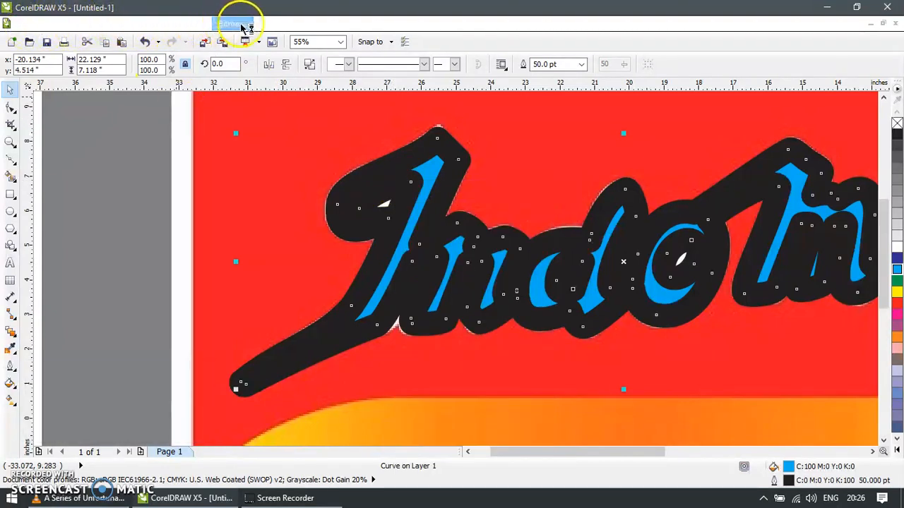
click(198, 25)
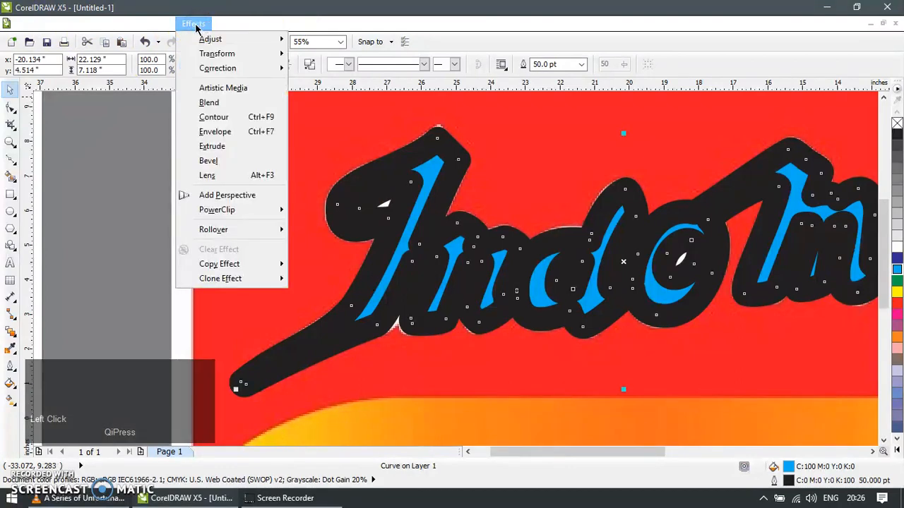
mouse_move(153, 27)
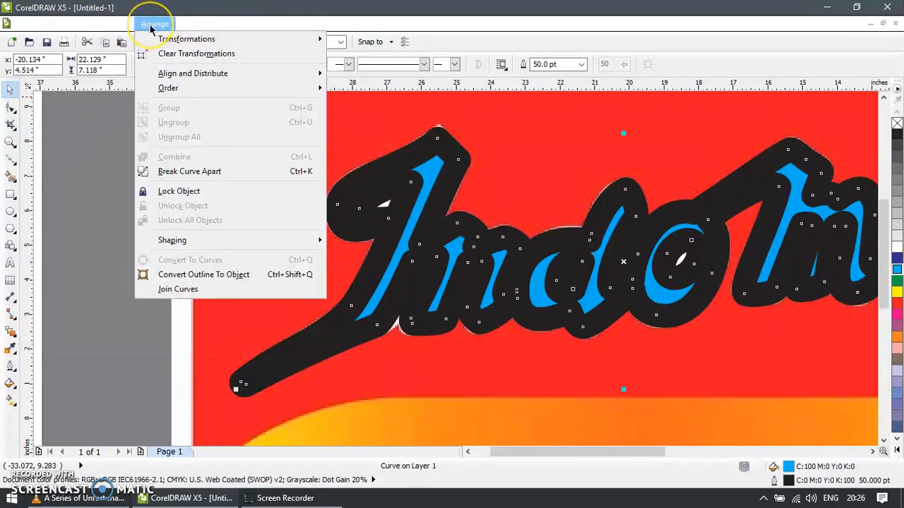
click(233, 275)
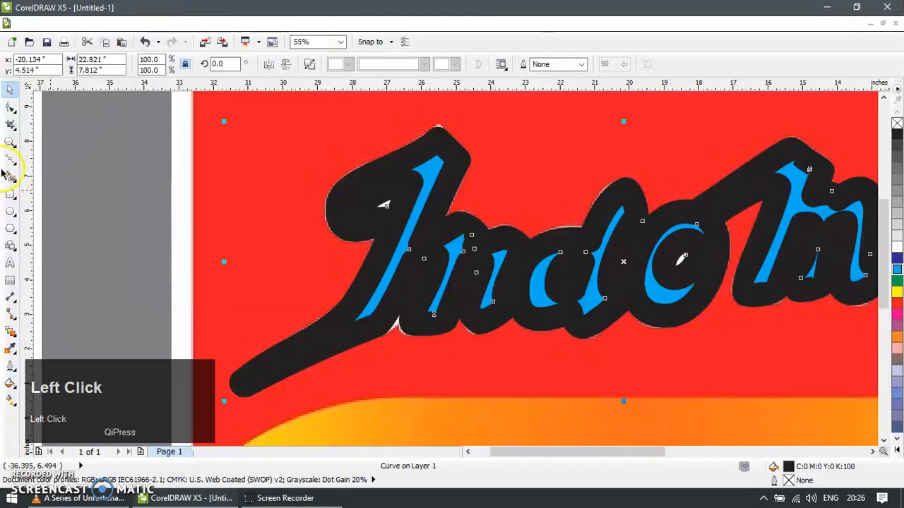
Fill the converted black outline object around the lettering with white
scroll(338, 245, down, 1)
scroll(524, 240, down, 2)
click(742, 195)
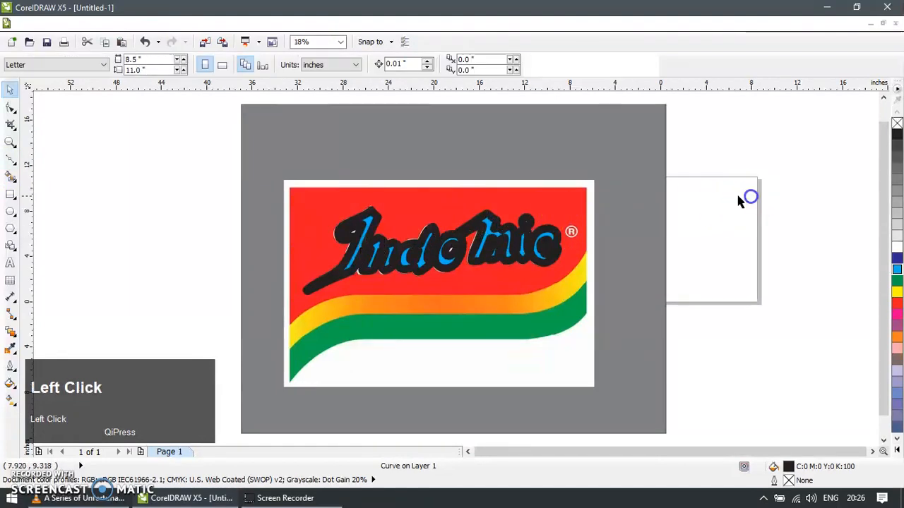
drag(541, 236, 668, 292)
key(ctrl+z)
click(897, 247)
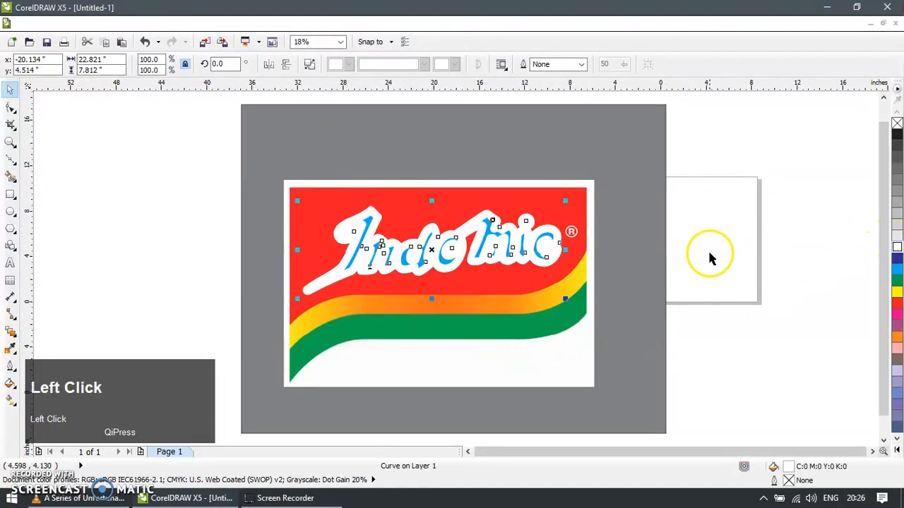
Send the white outline object, the logo bitmap and the grey background behind the blue lettering
click(707, 255)
drag(548, 248, 589, 281)
key(ctrl+z)
shift+click(577, 325)
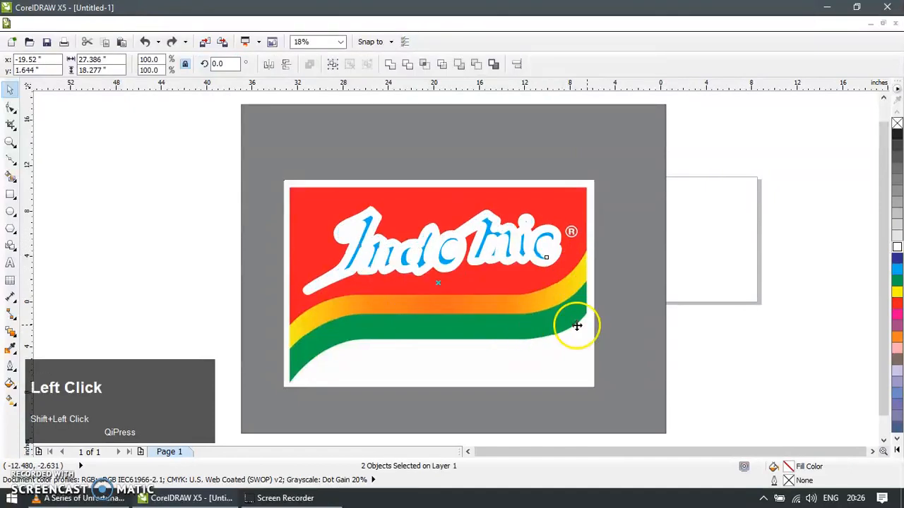
shift+click(634, 309)
key(shift+Page_Down)
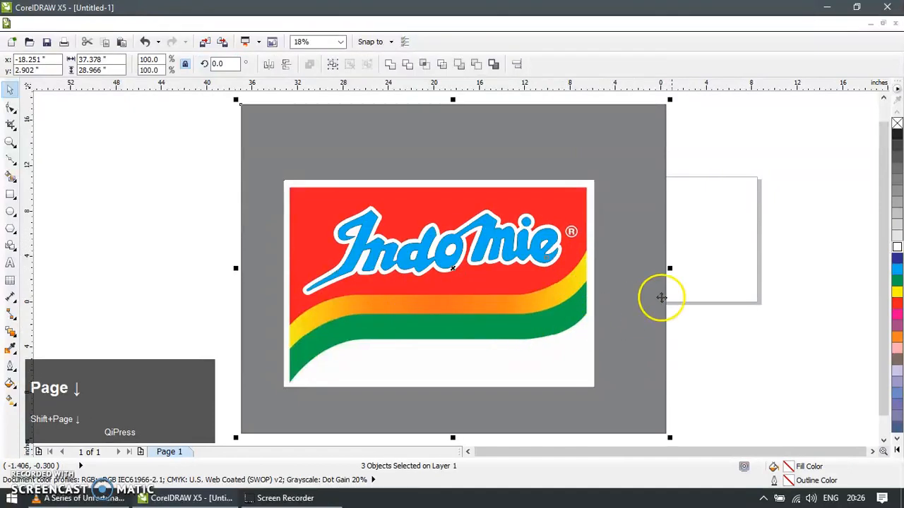
Shift the blue lettering off its white outline to check the stacking, and undo the move
click(706, 264)
drag(517, 247, 540, 276)
key(ctrl+z)
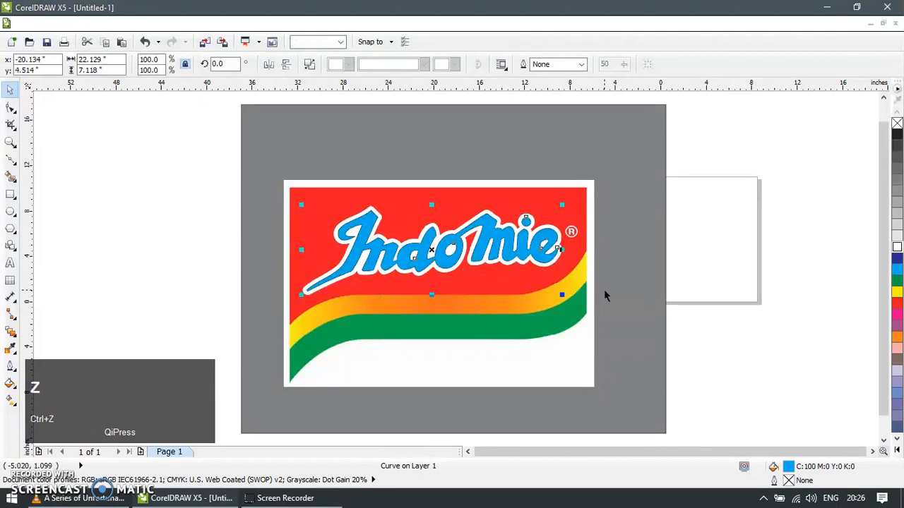
Move the blue lettering together with its white outline horizontally to the empty area right of the logo bitmap
click(670, 218)
click(403, 276)
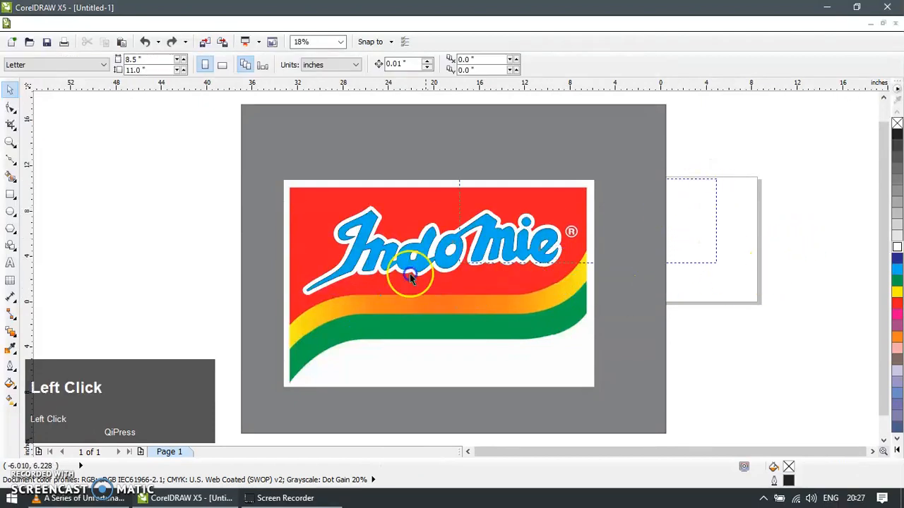
drag(283, 318, 763, 314)
click(764, 316)
drag(705, 260, 731, 287)
key(ctrl+z)
click(746, 167)
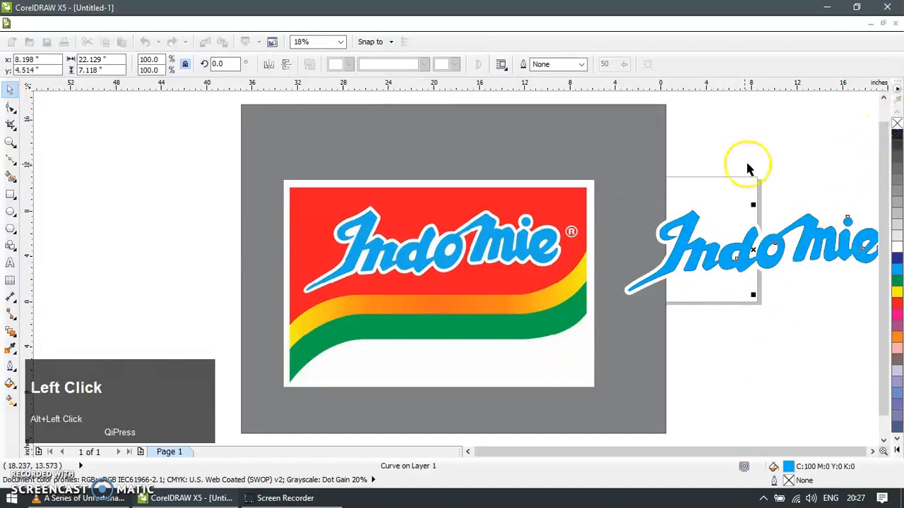
Stretch the grey background rectangle to the right so it extends behind the whole moved lettering
click(633, 186)
scroll(548, 266, down, 2)
drag(623, 265, 763, 277)
click(799, 276)
key(ctrl+z)
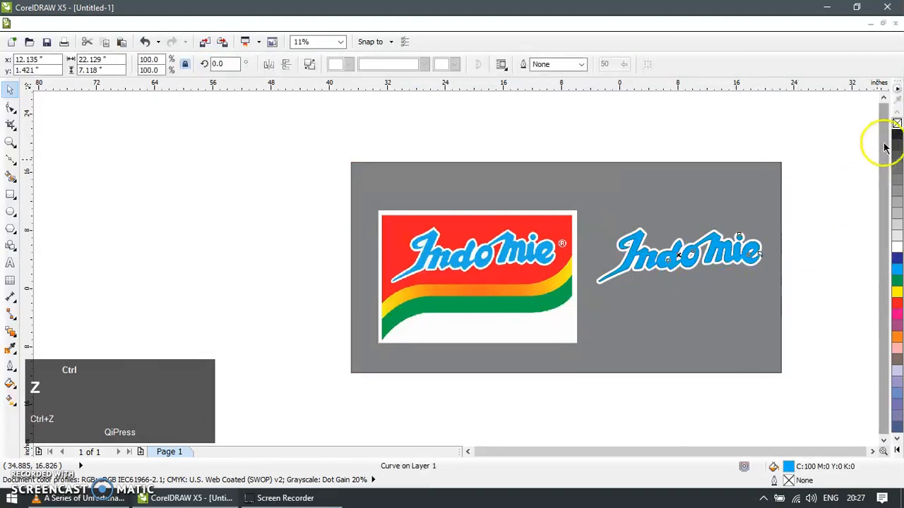
click(791, 175)
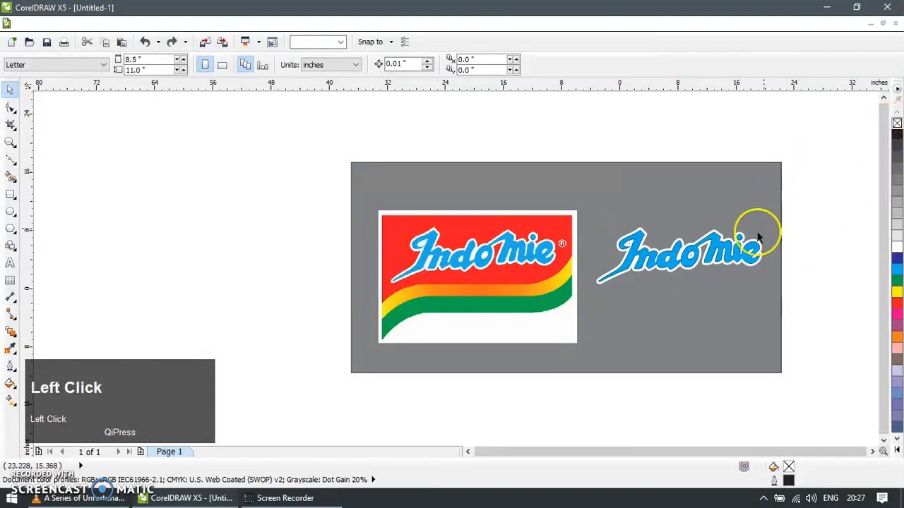
Shift the blue lettering and the white outline in turn to inspect the stacked copies, undoing each move
key(z)
drag(673, 223, 754, 284)
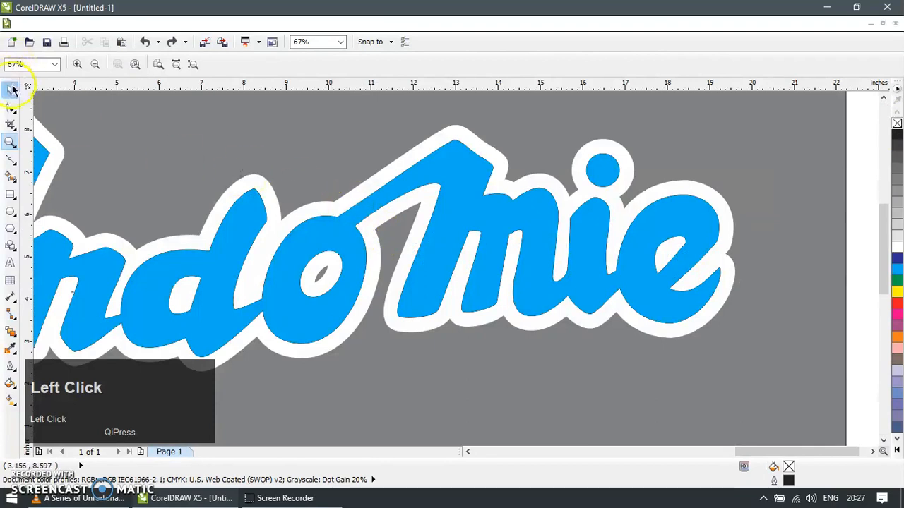
click(12, 89)
drag(333, 232, 395, 281)
key(ctrl+z)
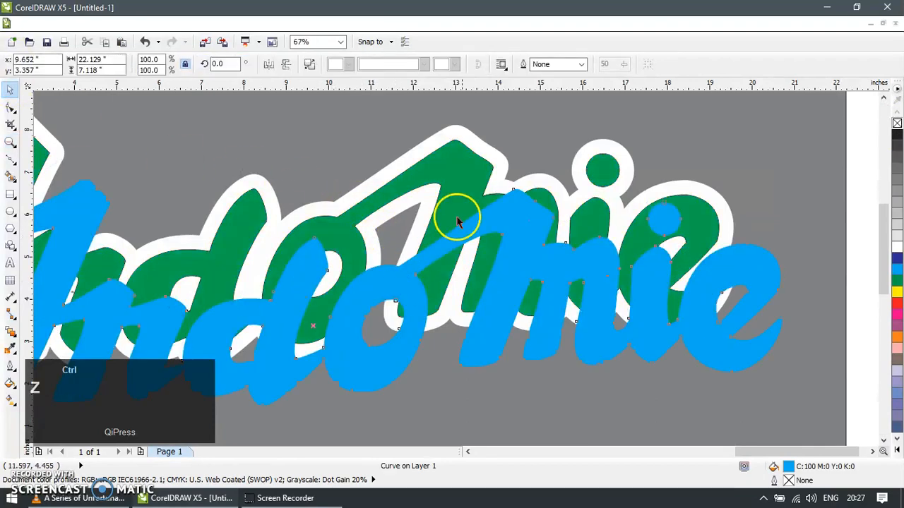
drag(484, 151, 548, 120)
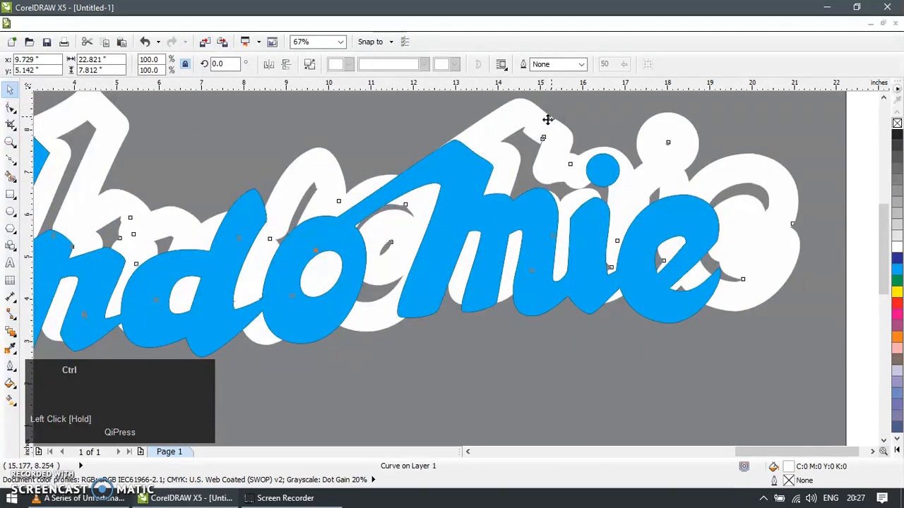
key(ctrl+z)
Delete the blue copy of the lettering lying on top of the green one
drag(465, 177, 524, 279)
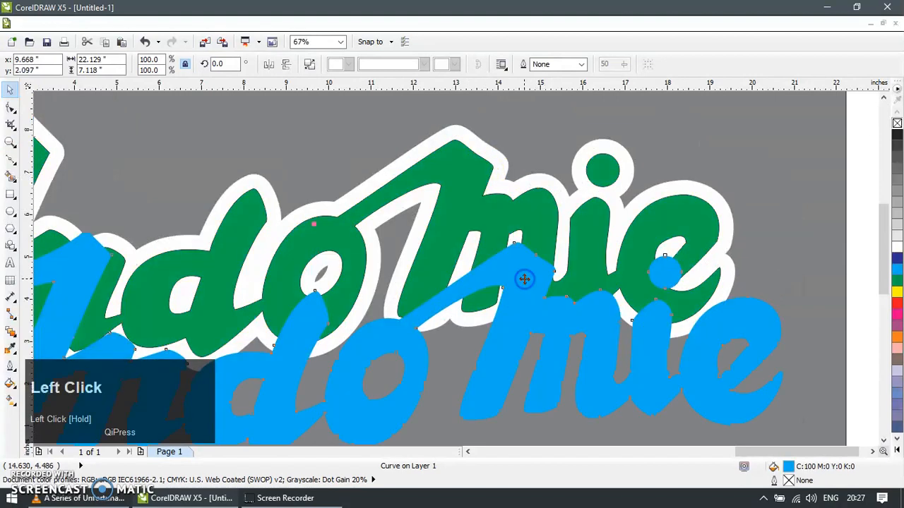
key(Delete)
Fill the green lettering with the light blue sampled from the bitmap's letters (R24 G172 B232)
click(510, 254)
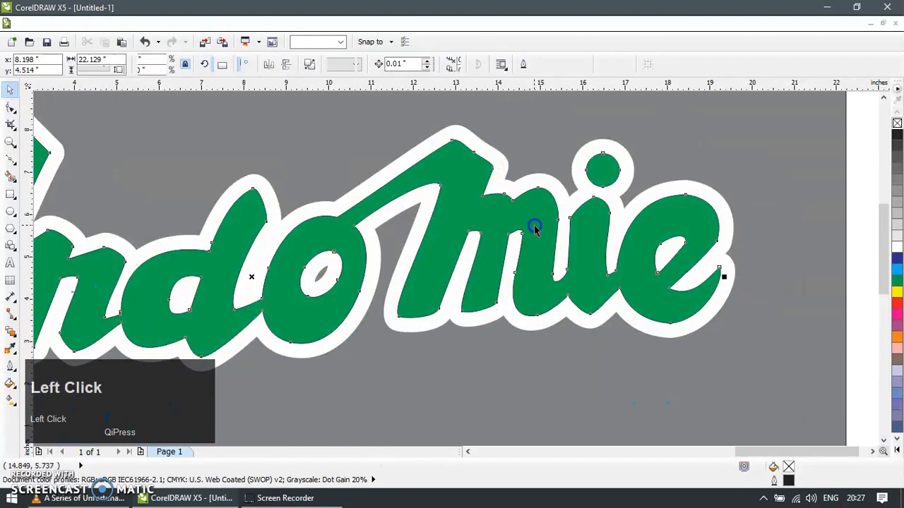
scroll(561, 254, down, 3)
click(10, 349)
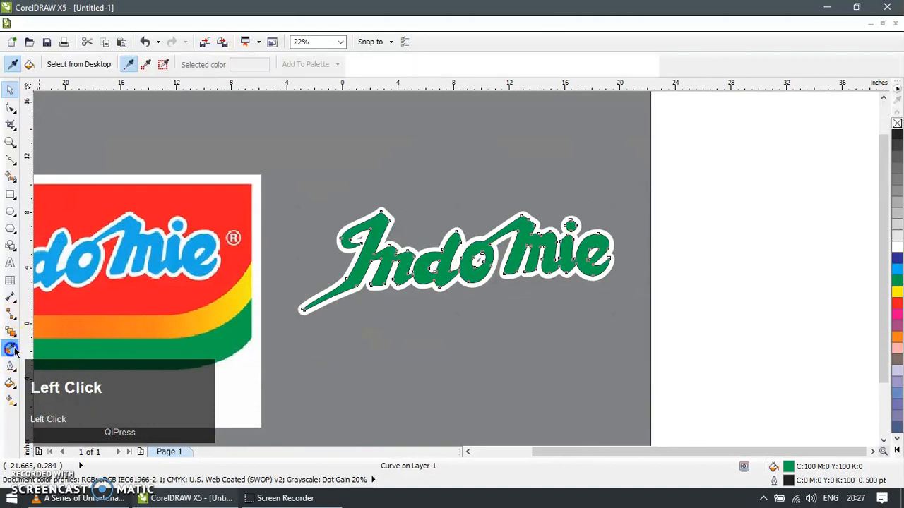
click(190, 250)
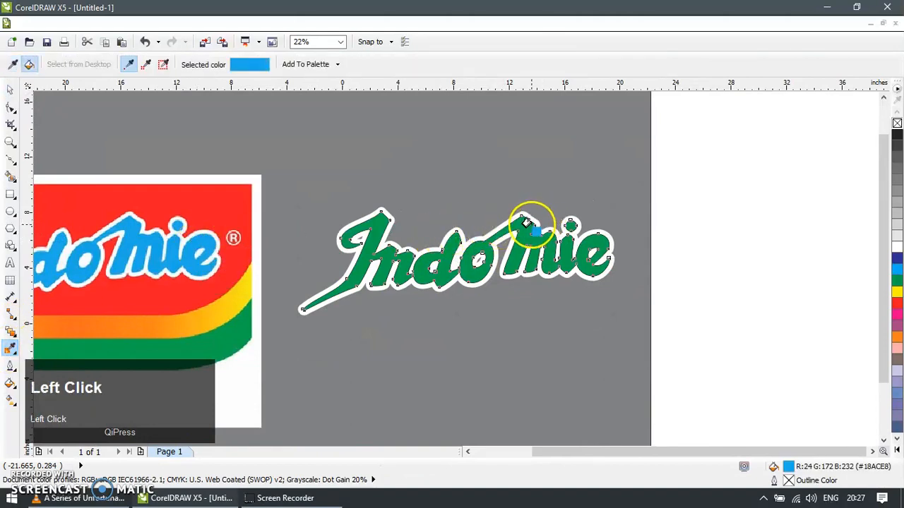
click(526, 223)
key(space)
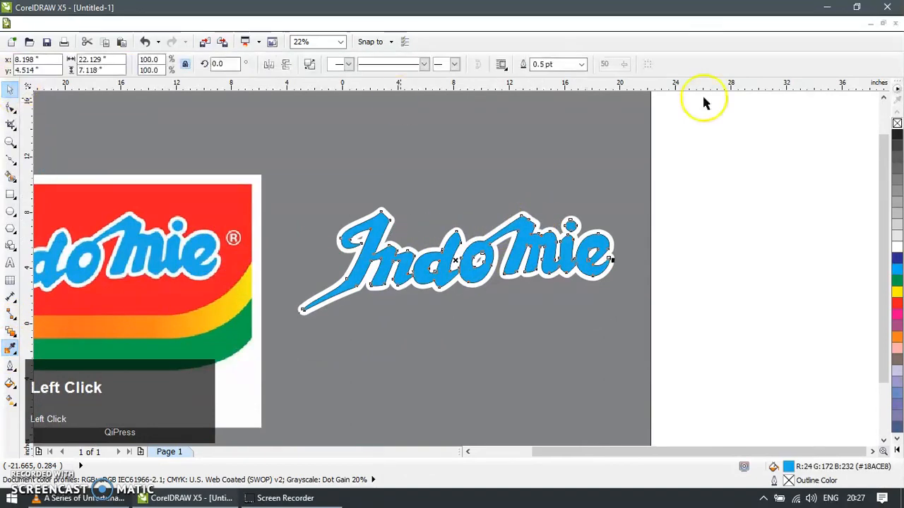
Remove the thin black outline from the recoloured blue lettering
alt+click(896, 125)
click(750, 183)
scroll(717, 197, down, 1)
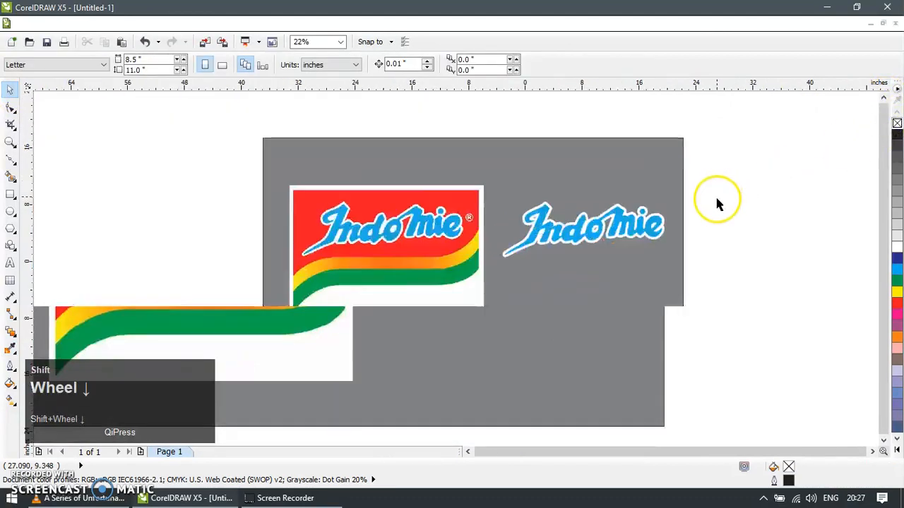
key(z)
drag(313, 185, 544, 346)
click(10, 108)
click(10, 90)
click(149, 153)
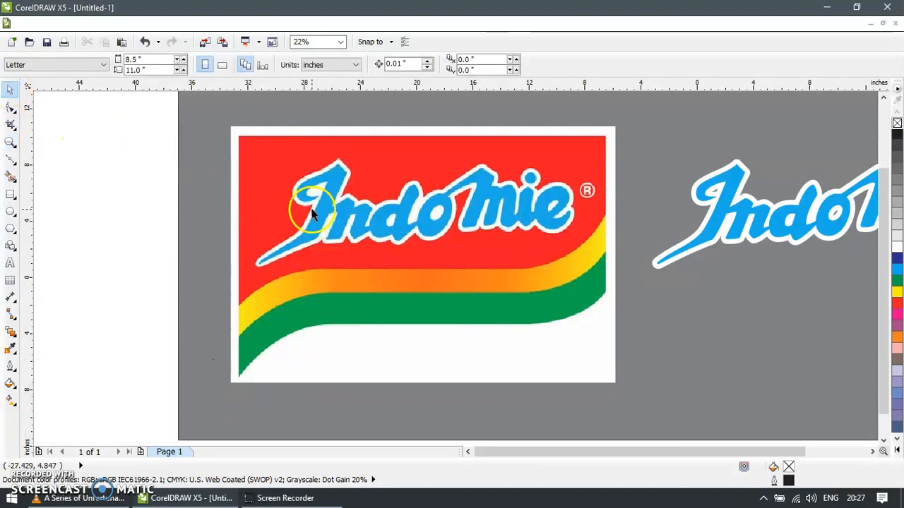
Draw a rectangle about 26 by 9.4 inches over the bitmap's red field and convert it to curves
key(F6)
drag(239, 137, 606, 270)
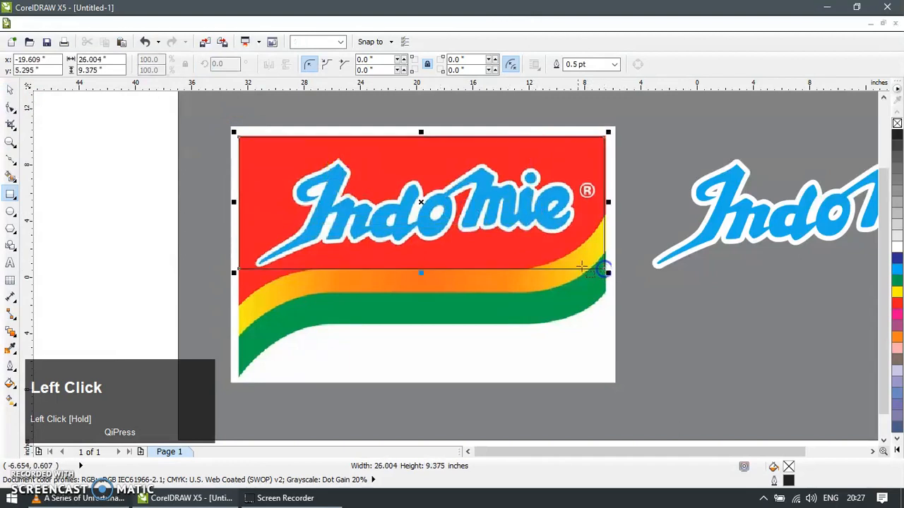
key(ctrl+q)
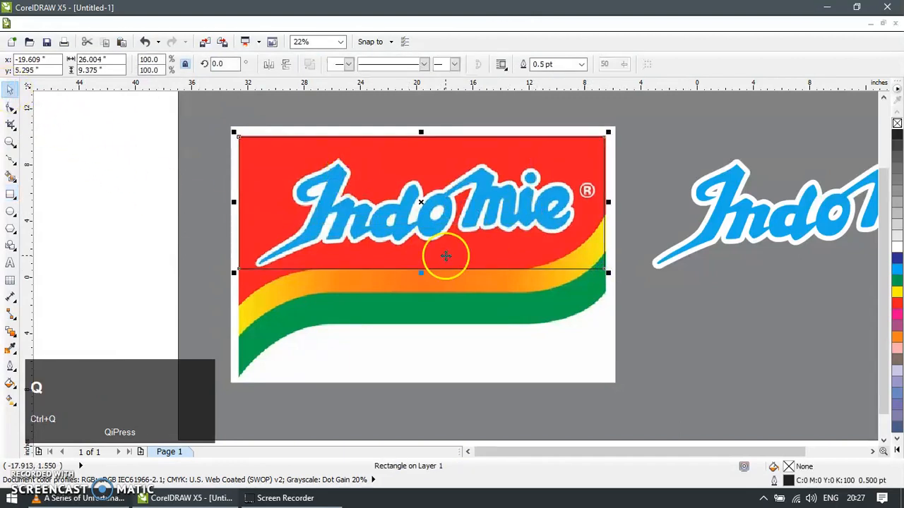
Add nodes where the rectangle's lower edge starts to bend and move both lower corners to the ends of the red field
key(F10)
click(314, 269)
drag(228, 280, 266, 258)
key(Down)
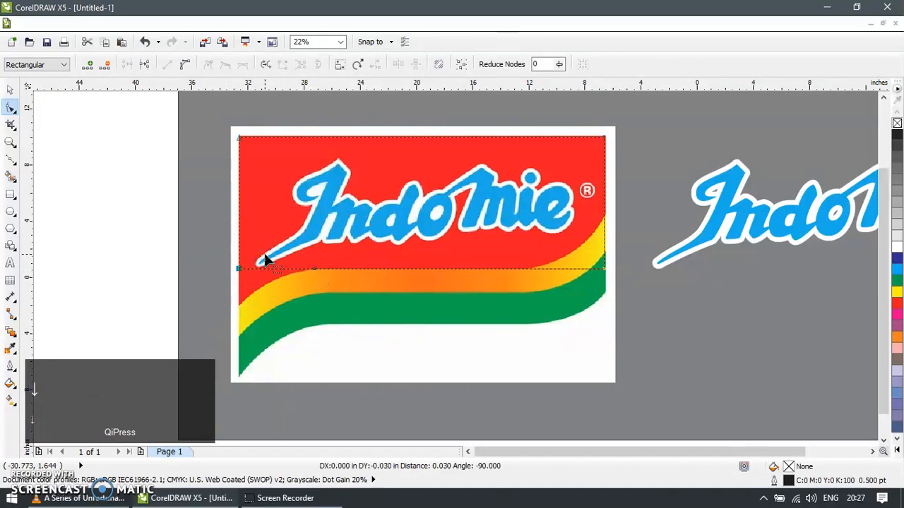
drag(239, 270, 239, 305)
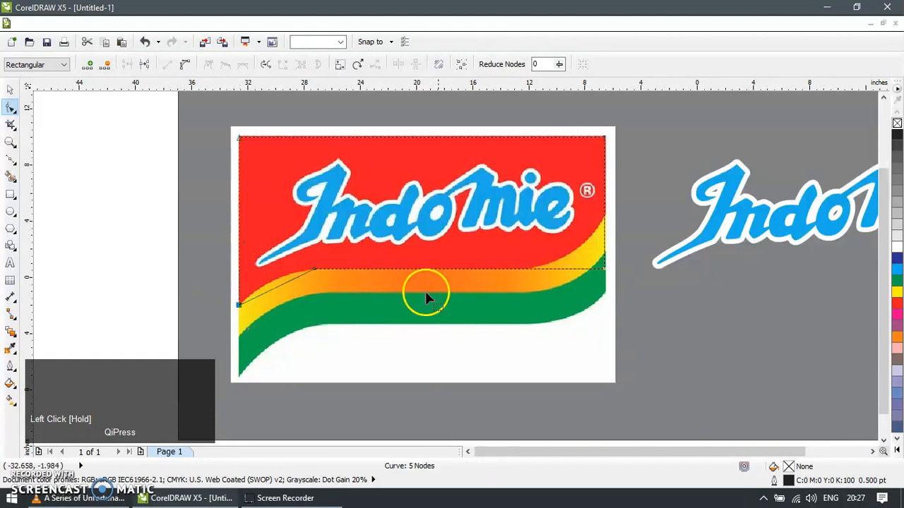
double_click(524, 269)
drag(605, 272, 607, 217)
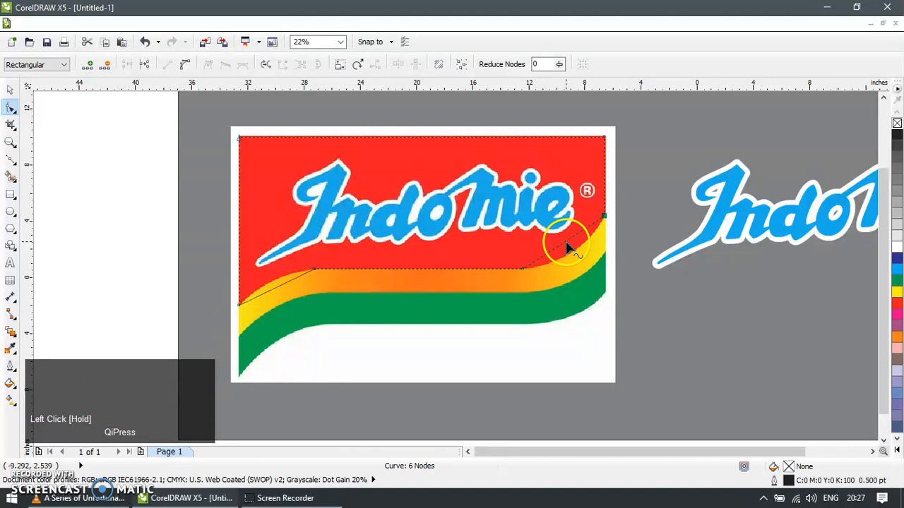
Convert the outline's segments to curves and bend both slanted lower segments along the edge of the red field
key(ctrl+a)
click(597, 255)
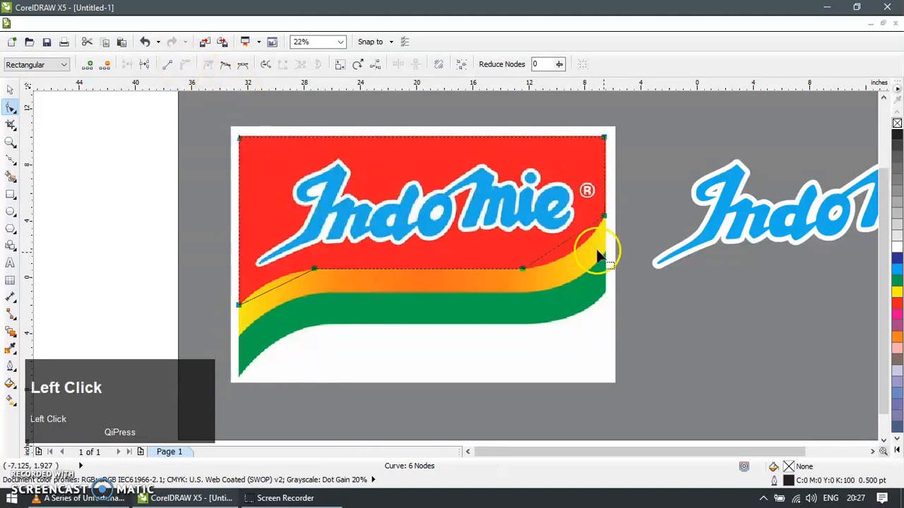
key(F10)
drag(563, 248, 559, 269)
drag(494, 295, 555, 257)
key(Left)
key(Left)
mouse_move(277, 286)
mouse_down()
mouse_move(292, 303)
mouse_move(296, 275)
mouse_move(288, 263)
mouse_move(283, 271)
mouse_up()
Duplicate the red field's outline and nudge the copy down until its straight section meets the orange band's lower edge
click(13, 96)
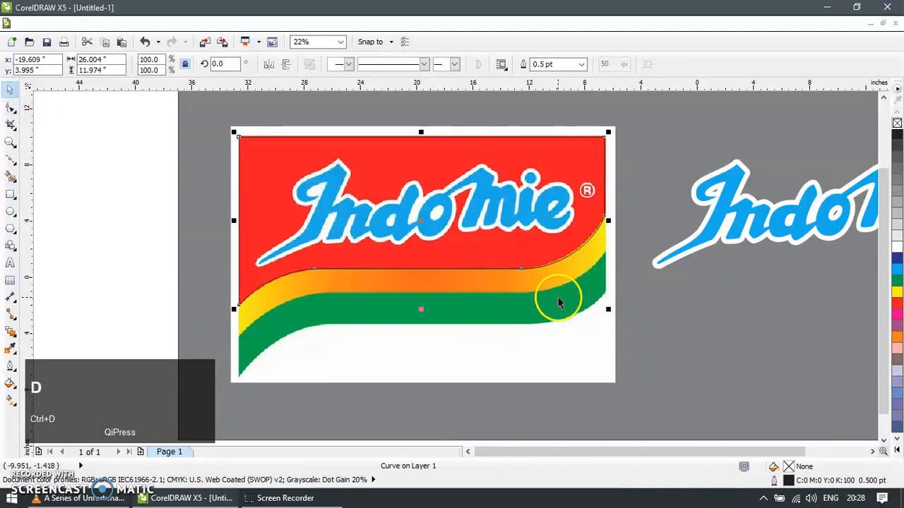
key(shift+Down)
key(shift+Down)
key(shift+Down)
key(shift+Down)
key(shift+Down)
key(shift+Down)
key(shift+Down)
key(shift+Down)
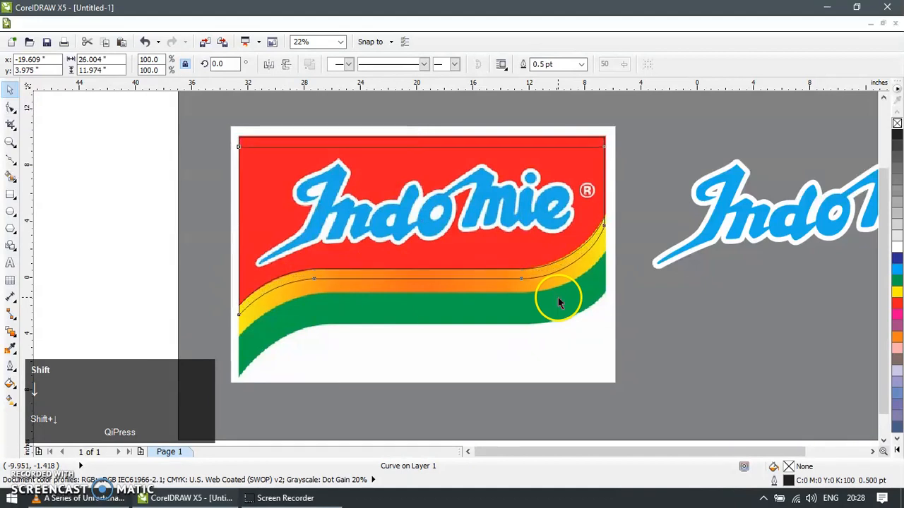
key(shift+Down)
key(shift+Down)
key(shift+Down)
key(shift+Down)
key(shift+Down)
key(shift+Down)
key(shift+Down)
key(shift+Down)
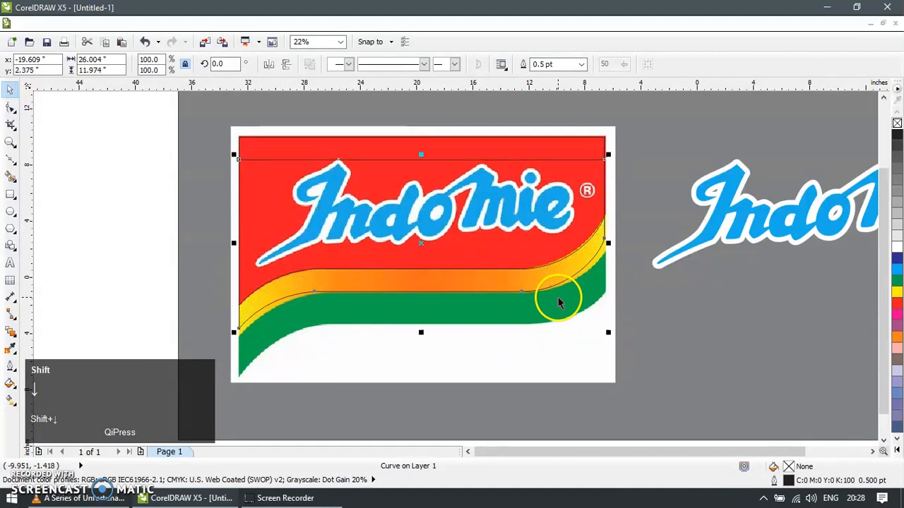
key(shift+Down)
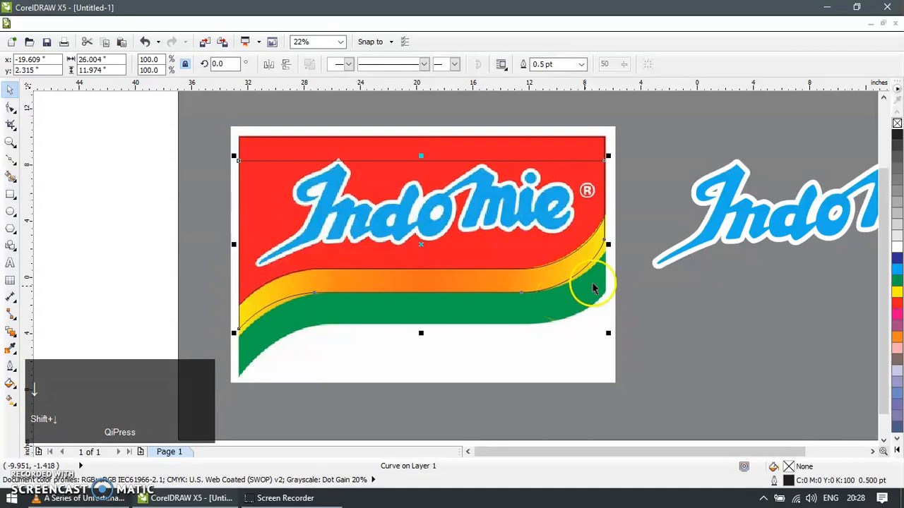
Lower the copy's right end node to the orange band's corner and adjust its handle to follow the band's lower curve
key(F10)
click(590, 254)
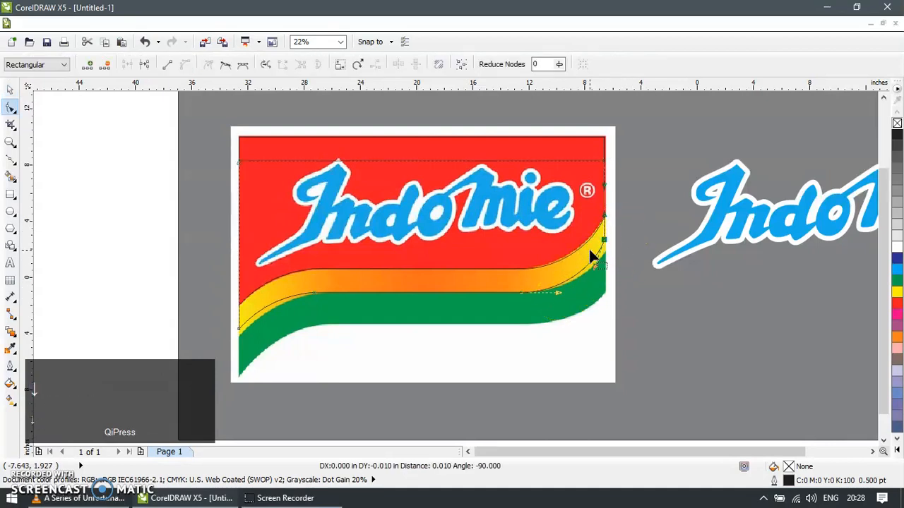
key(shift+Down)
key(z)
click(541, 238)
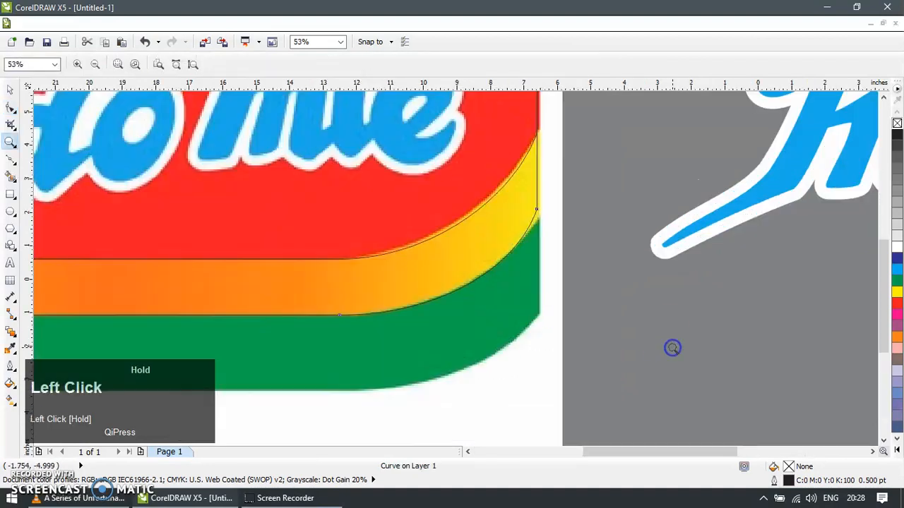
key(F10)
click(563, 234)
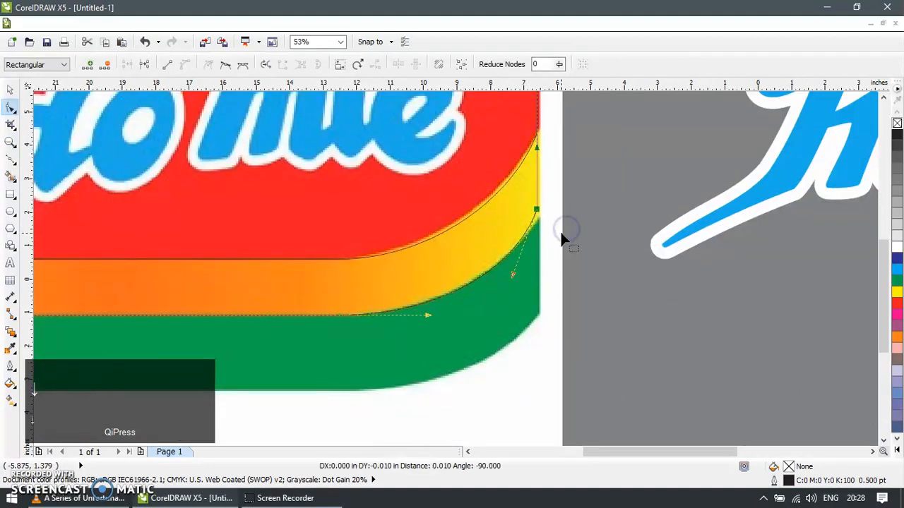
key(Down)
key(Down)
key(Down)
key(Down)
key(Down)
key(Down)
key(Down)
key(Down)
key(Down)
key(Down)
key(Down)
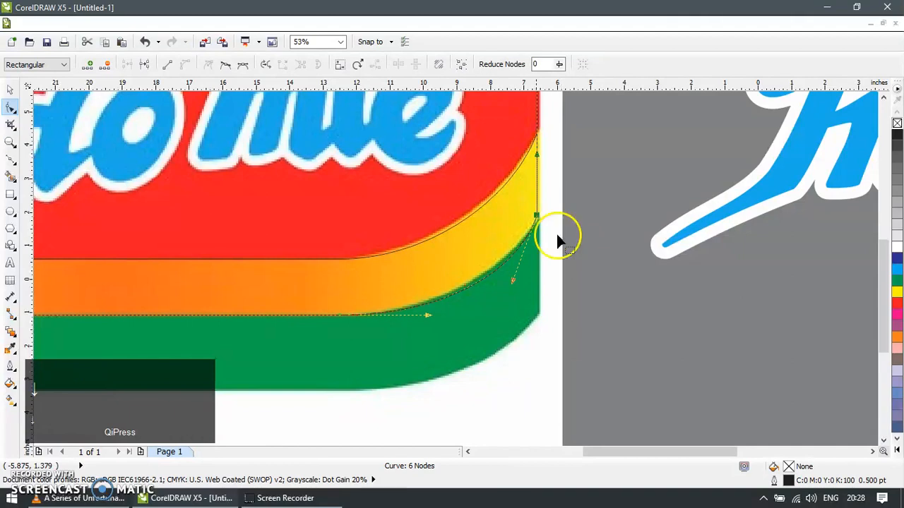
drag(512, 279, 429, 264)
Move the copy's left end and bend nodes onto the orange band's lower edge and reshape the curve between them
scroll(429, 264, down, 4)
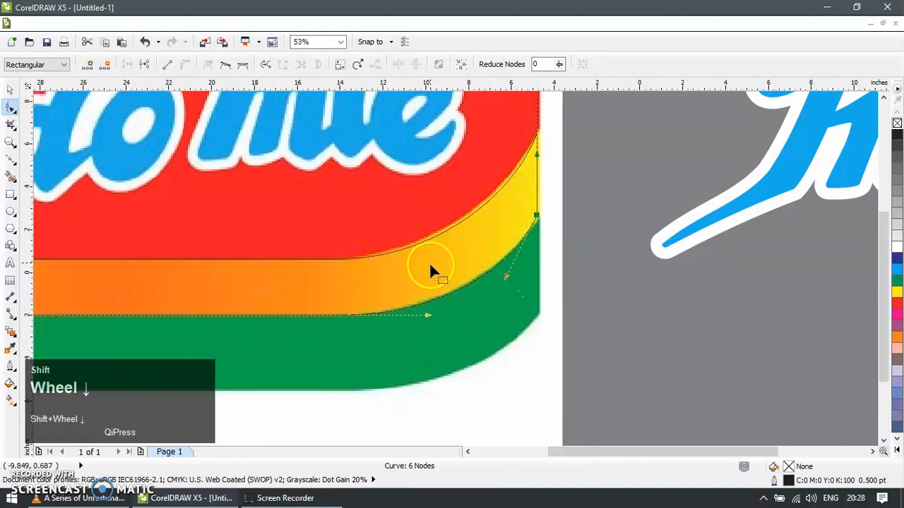
key(z)
drag(168, 248, 343, 363)
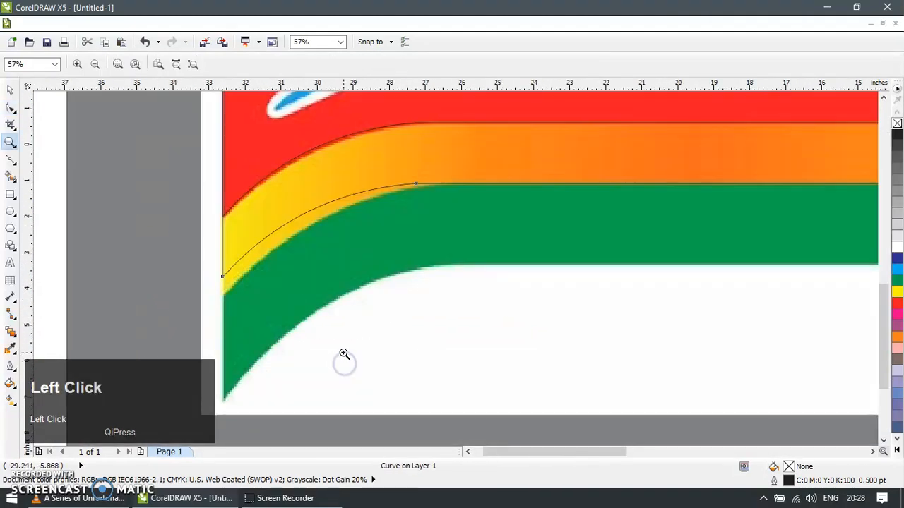
key(F10)
click(239, 267)
drag(222, 278, 221, 297)
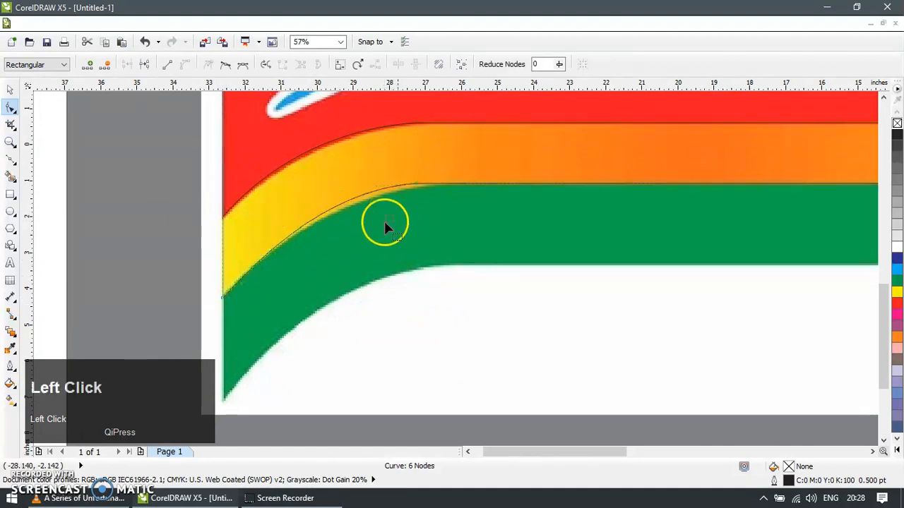
drag(415, 185, 434, 185)
drag(358, 189, 313, 172)
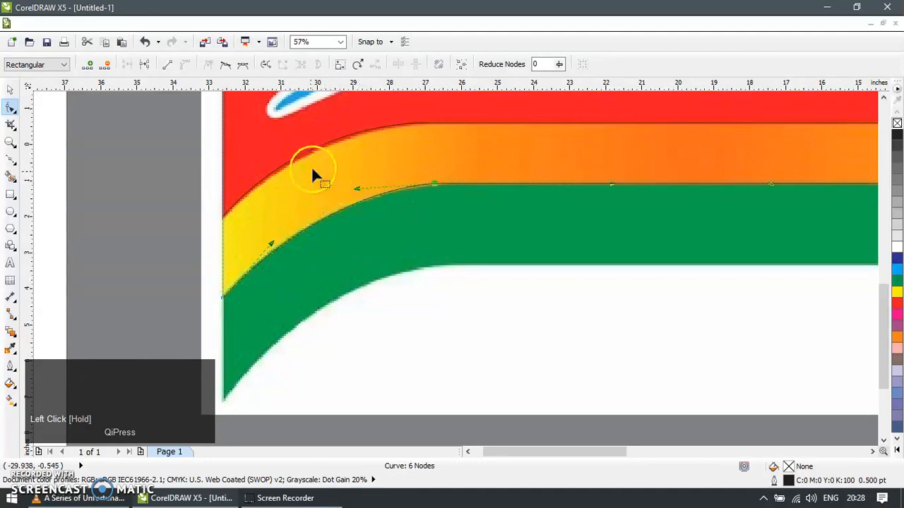
drag(318, 222, 320, 220)
click(473, 106)
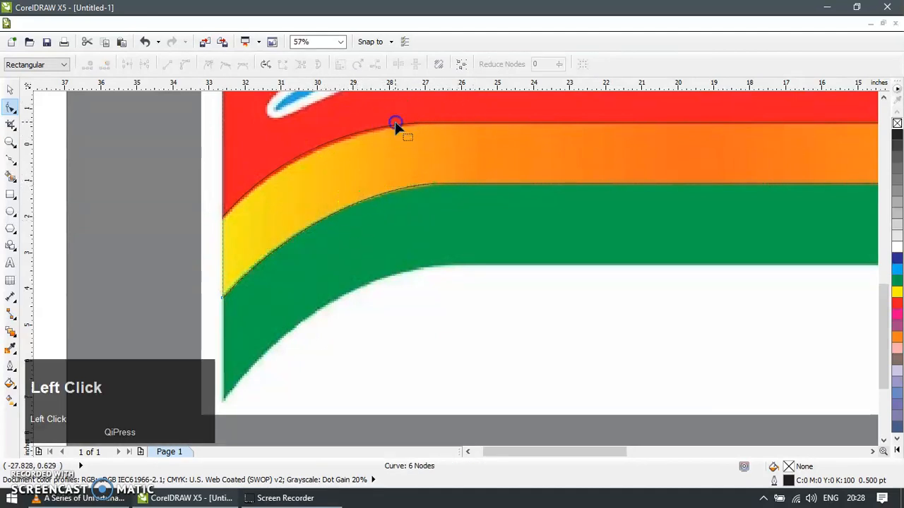
Duplicate the orange band's outline and move the copy down to the green band's lower edge
scroll(341, 210, down, 3)
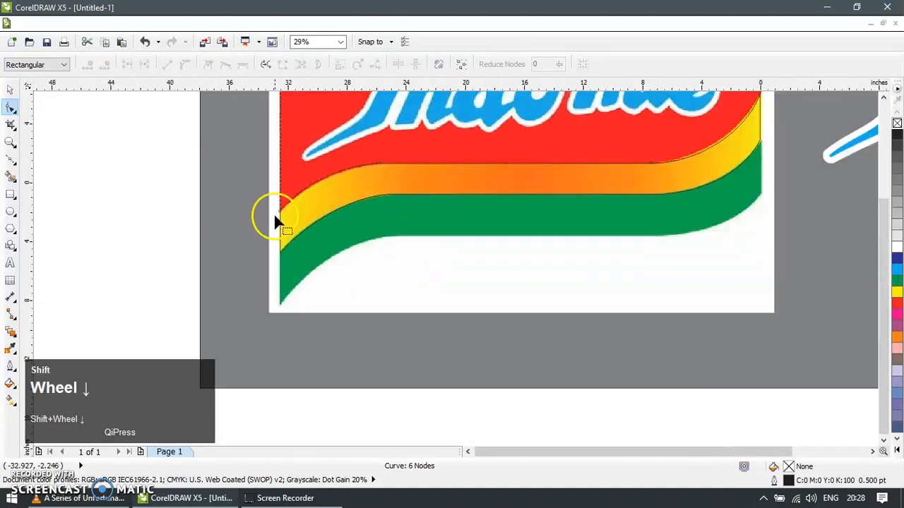
click(10, 91)
click(140, 247)
drag(325, 185, 367, 235)
key(ctrl+z)
key(ctrl+d)
drag(485, 203, 502, 231)
Nudge the new copy up until its straight section lines up with the green band's lower edge
key(z)
click(605, 297)
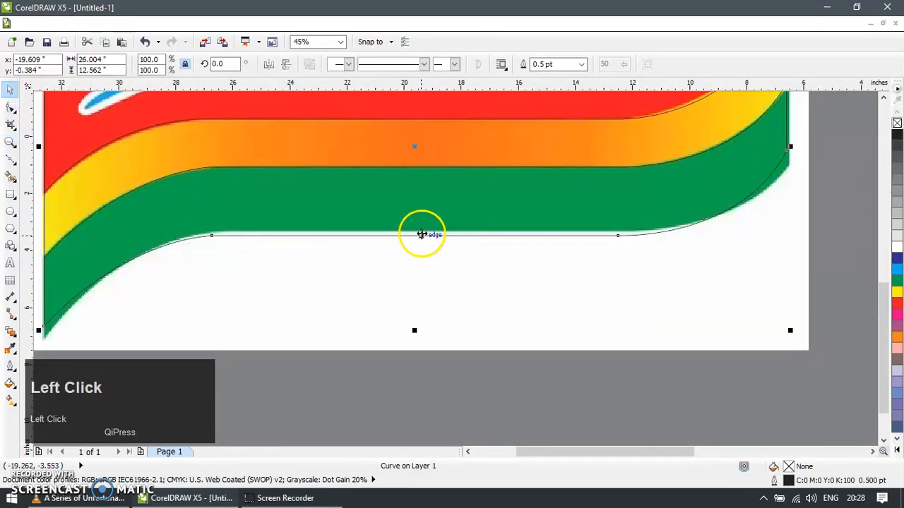
key(Up)
key(Up)
key(Up)
key(Up)
key(Up)
key(Up)
key(Up)
key(Up)
key(Up)
key(Up)
key(Up)
key(Up)
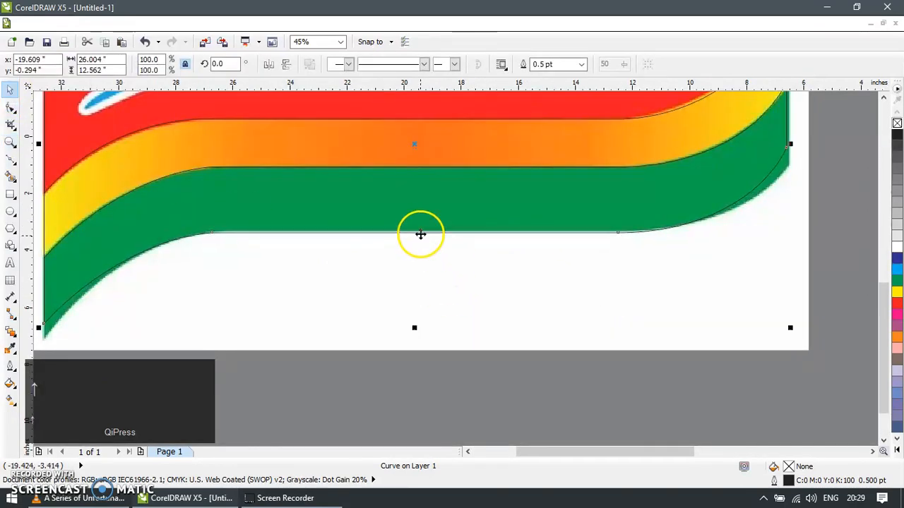
Lower the green outline's right end node to the band's corner and bend the curve along its lower edge
key(F10)
click(786, 147)
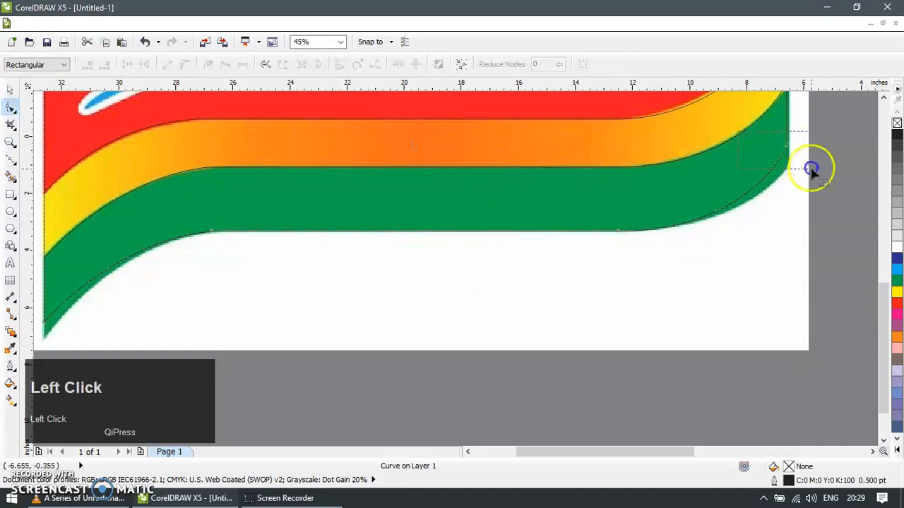
mouse_move(788, 149)
mouse_down()
mouse_move(790, 174)
mouse_move(787, 166)
mouse_up()
drag(760, 217, 754, 207)
Move the green outline's left end node down to the pointed lower corner of the green band
scroll(480, 252, down, 1)
scroll(479, 252, down, 2)
scroll(166, 311, up, 1)
click(210, 286)
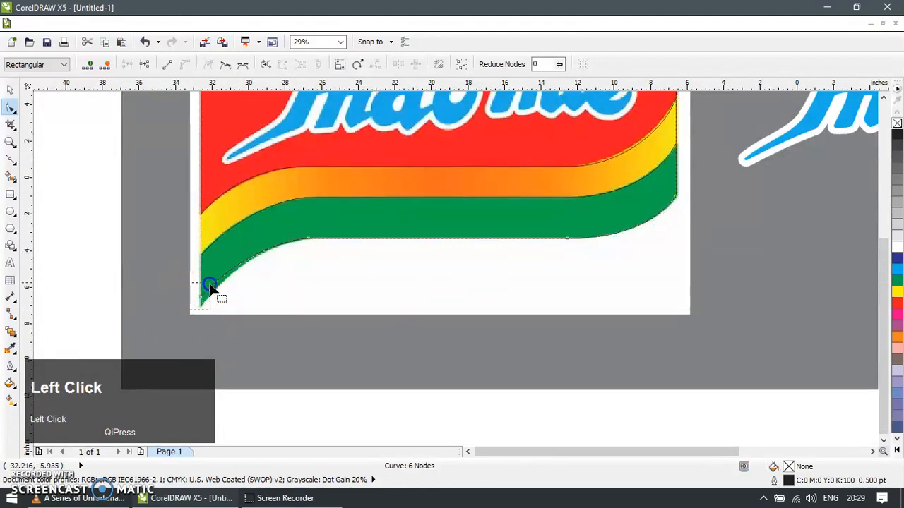
drag(202, 303, 200, 305)
click(12, 92)
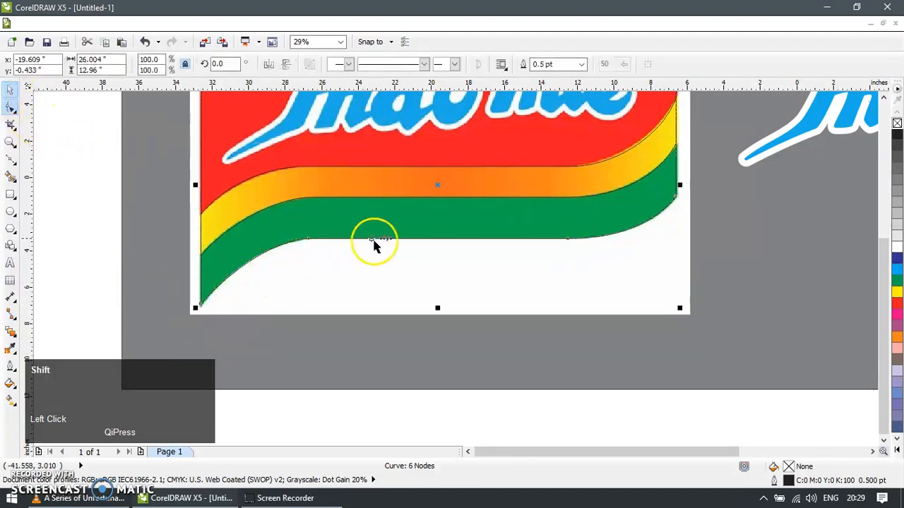
Move the source bitmap to the left, clear of the three traced outlines
scroll(401, 260, down, 3)
click(481, 373)
drag(507, 277, 301, 275)
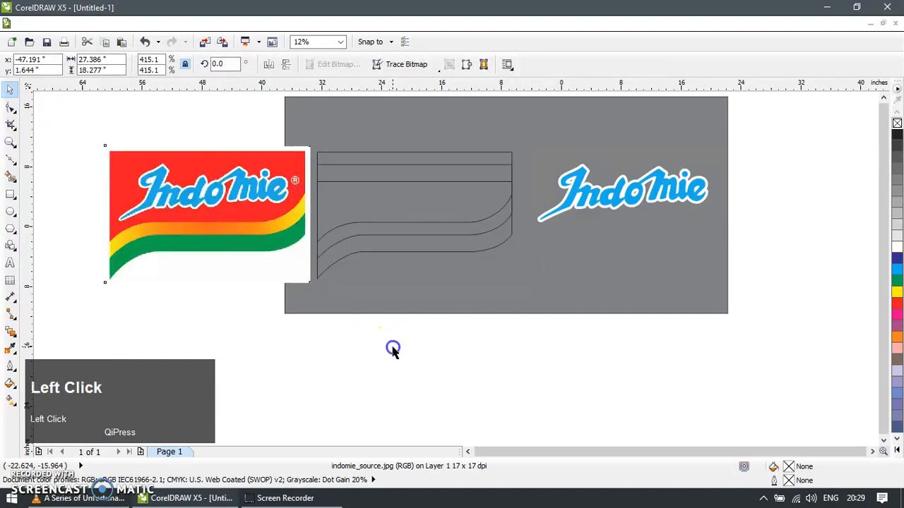
Fill the uppermost outline with the red sampled from the bitmap's field (R243 G25 B39)
click(373, 233)
click(373, 225)
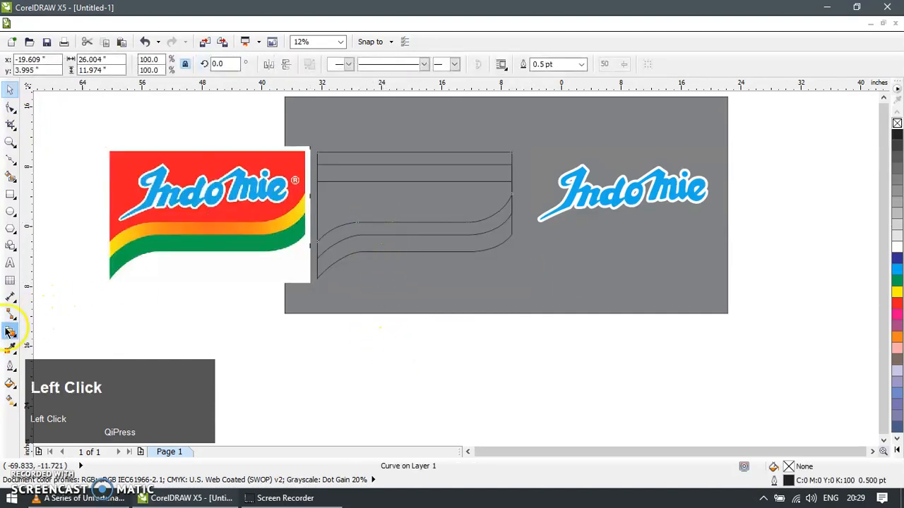
click(8, 349)
click(182, 159)
click(452, 191)
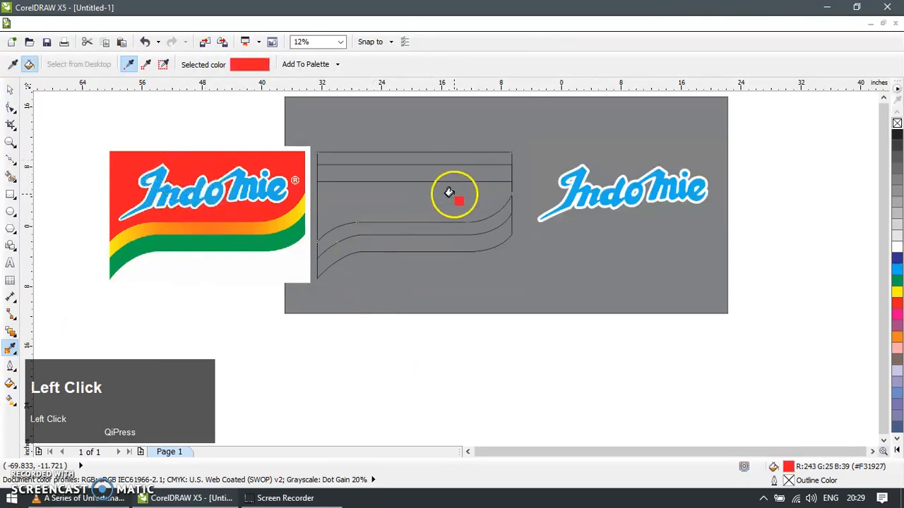
key(ctrl+z)
click(414, 154)
click(10, 90)
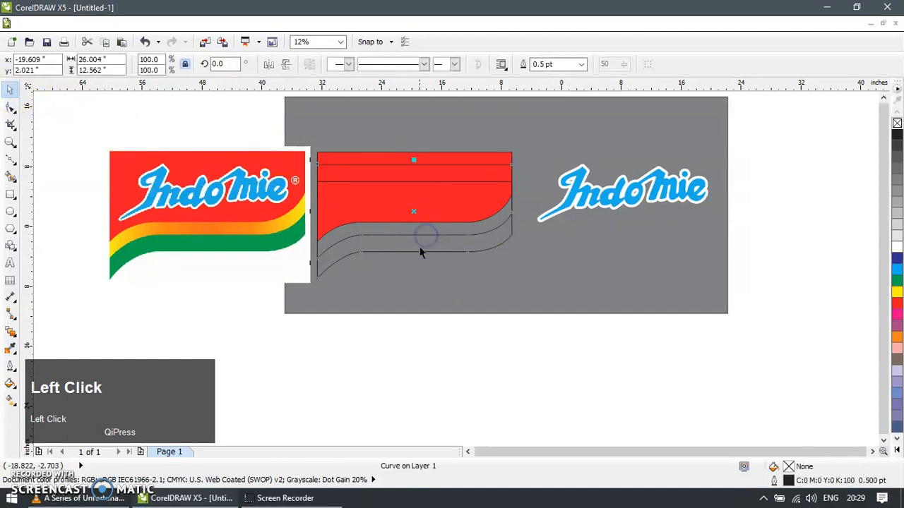
Fill the middle outline with the yellow sampled from the end of the bitmap's orange band (R247 G231 B21)
click(11, 348)
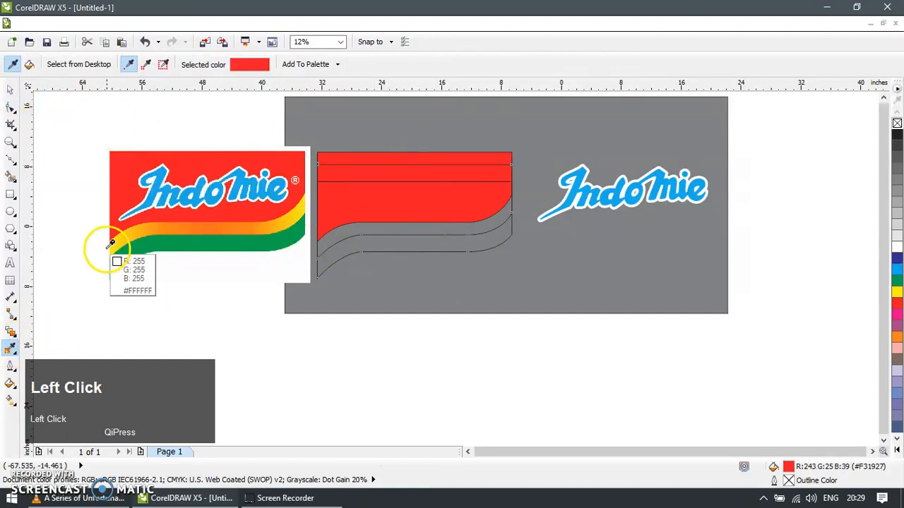
click(107, 242)
click(354, 229)
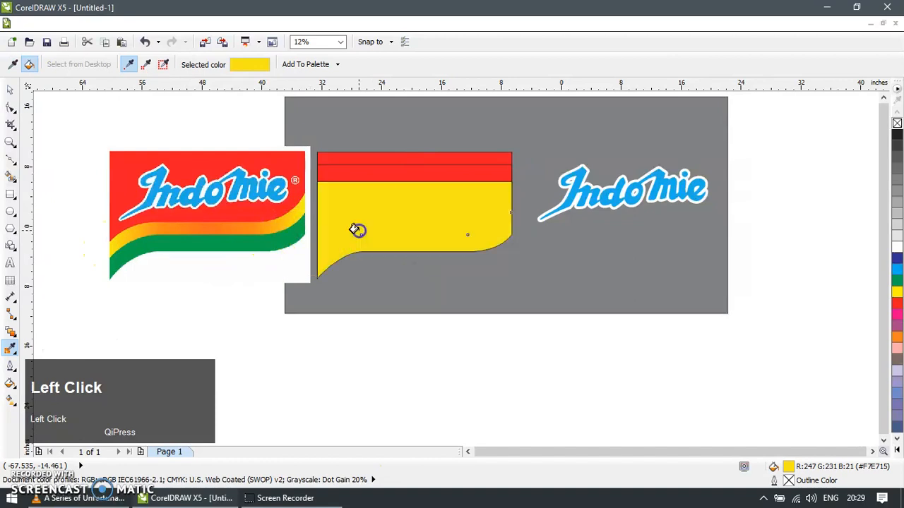
key(ctrl+z)
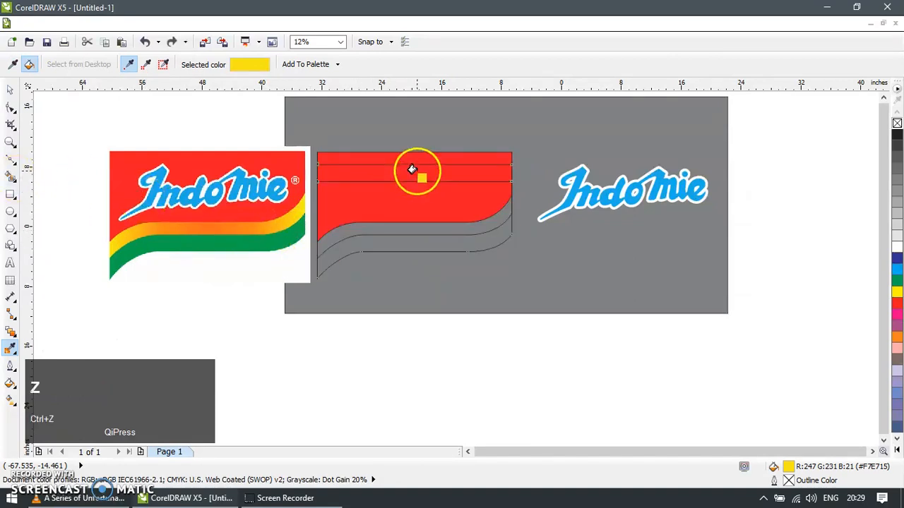
click(413, 170)
click(10, 89)
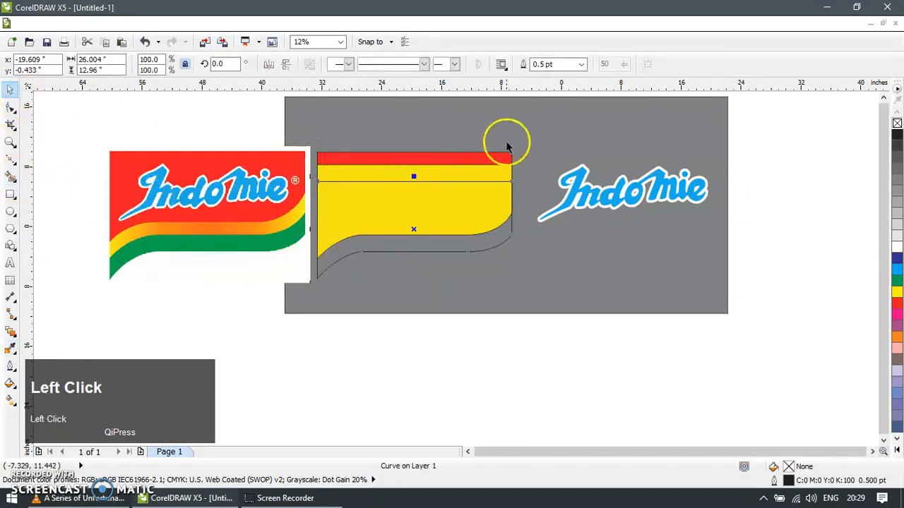
Send the unfilled lowest outline and the grey backdrop to the back, and bring the red shape to the front
key(shift+Page_Down)
key(ctrl+z)
click(510, 336)
click(503, 217)
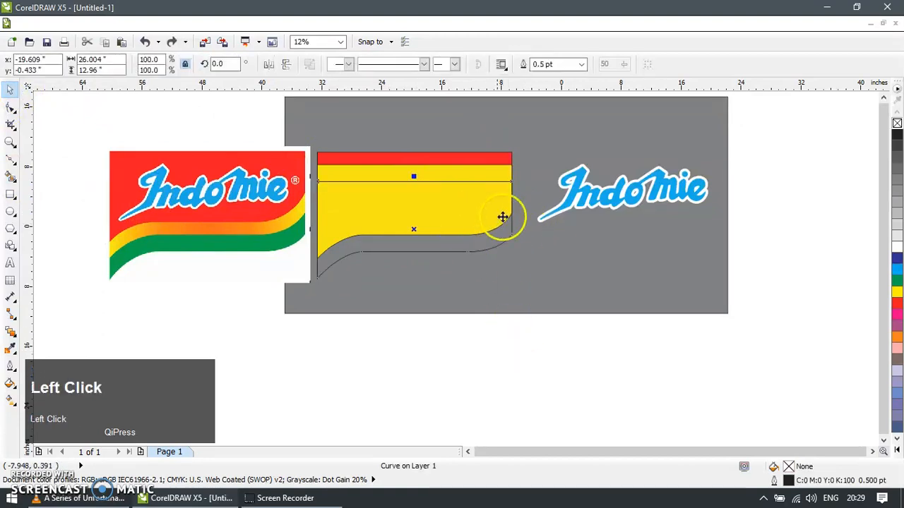
shift+click(559, 153)
key(shift+Page_Down)
click(503, 334)
click(480, 157)
key(shift+Page_Up)
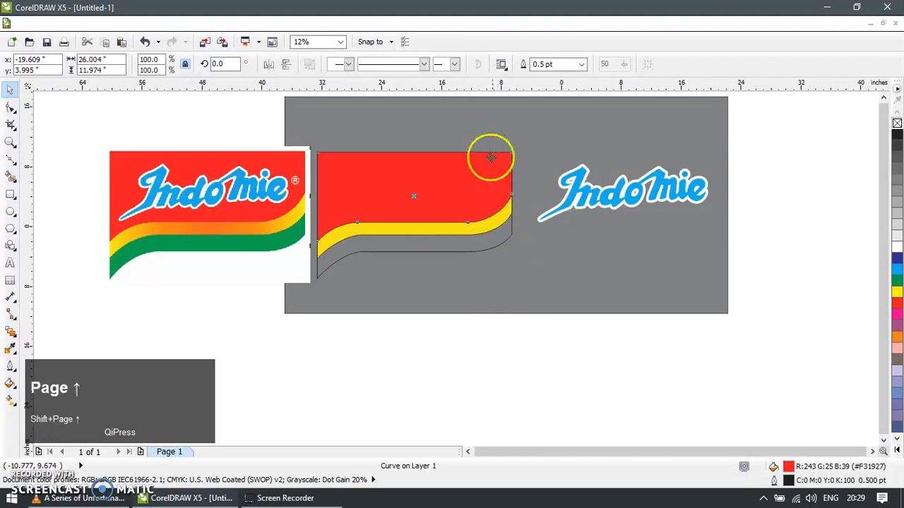
Fill the lowest outline with the green sampled from the bitmap's bottom band (R13 G167 B79)
click(474, 251)
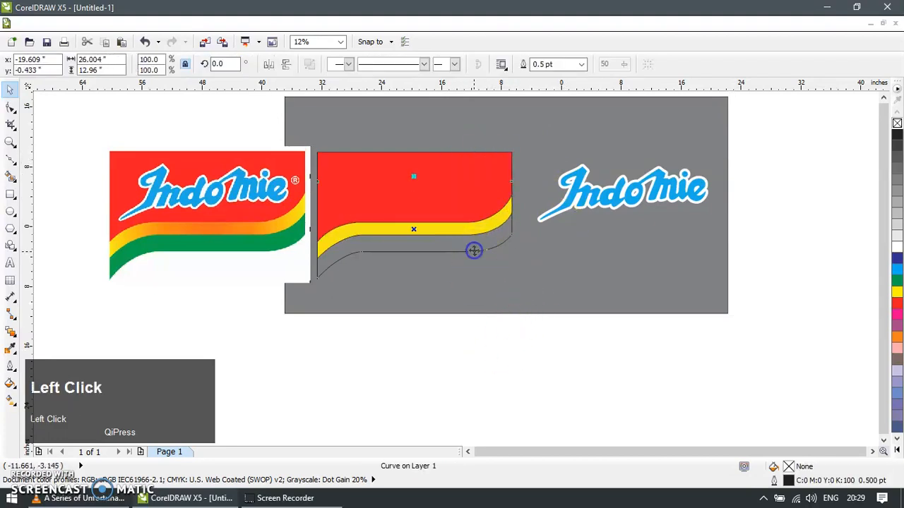
click(8, 351)
click(151, 251)
click(398, 243)
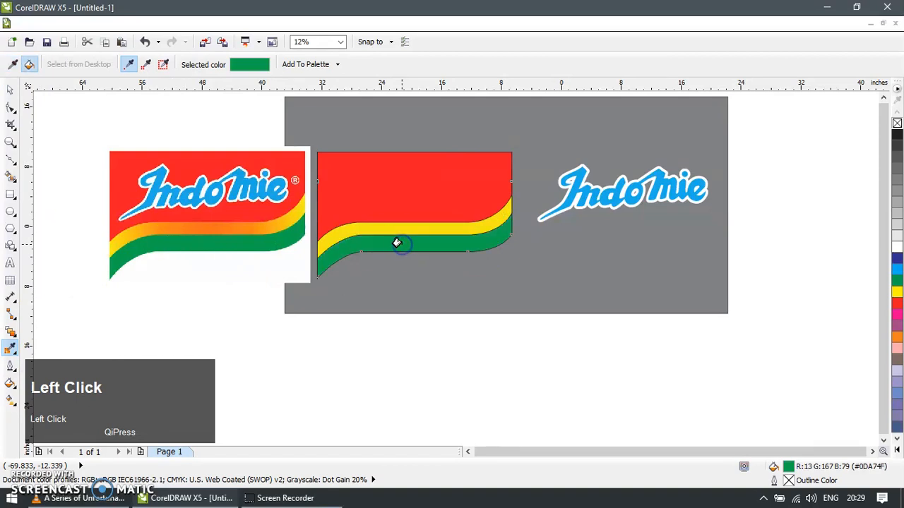
Remove the outlines from the red, yellow and green shapes
click(12, 90)
click(429, 242)
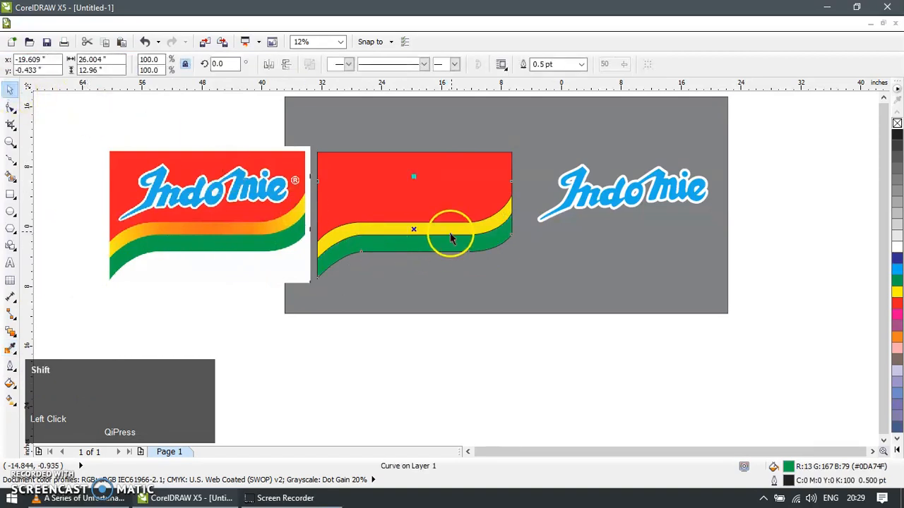
shift+click(450, 230)
right_click(896, 123)
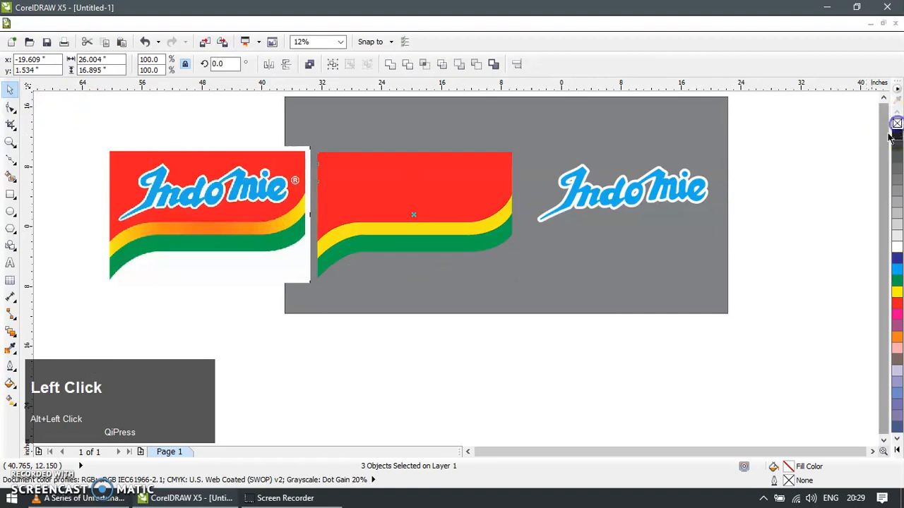
click(474, 380)
Apply a two-colour radial fountain fill to the yellow band between the red and green shapes
drag(433, 246, 480, 257)
key(ctrl+z)
key(F11)
click(401, 145)
click(363, 165)
click(458, 357)
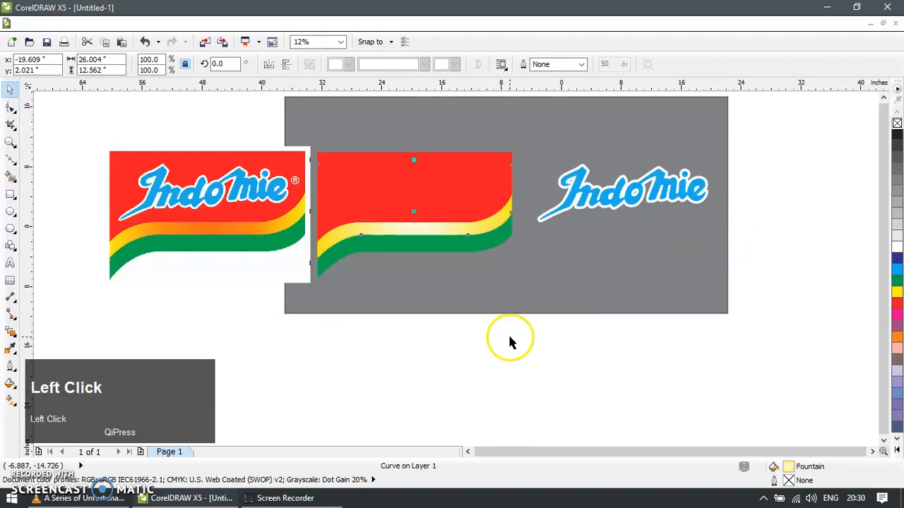
Set the band's radial fill from the yellow sampled at the end of the bitmap's band to the orange sampled at its middle
key(F11)
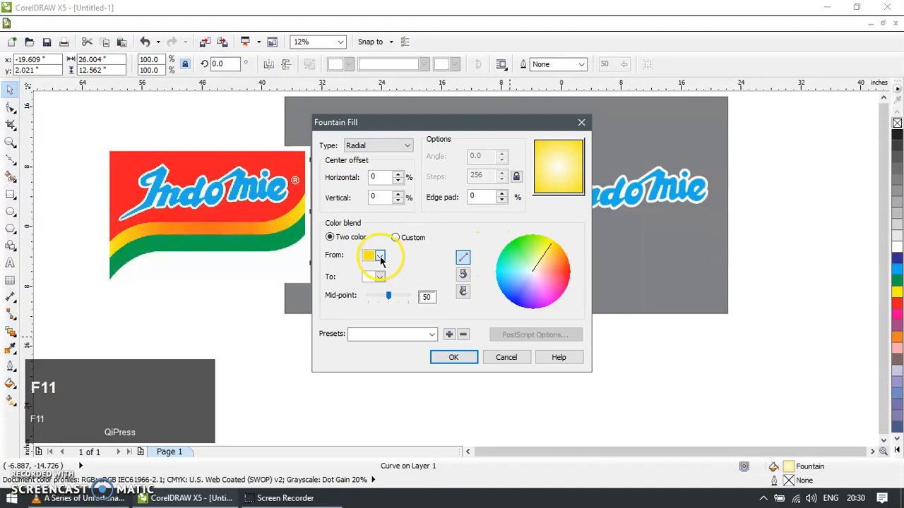
click(381, 257)
click(371, 355)
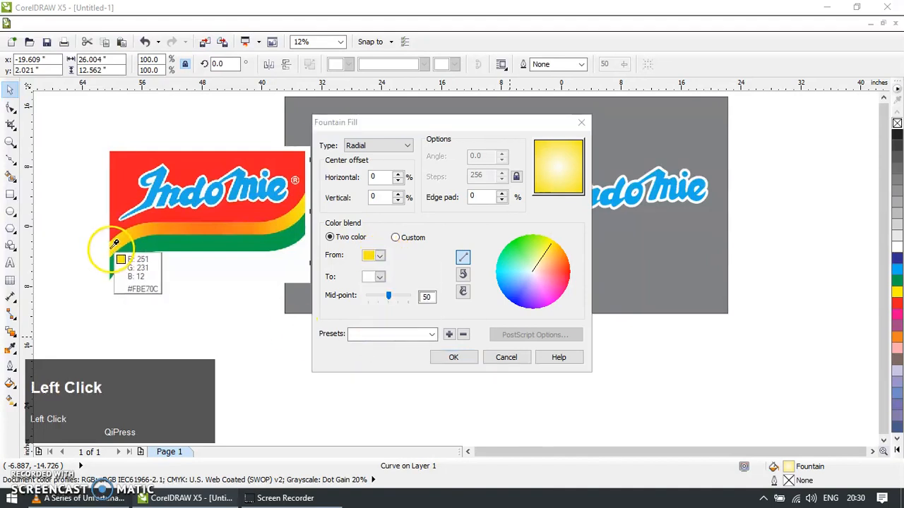
click(109, 251)
click(379, 279)
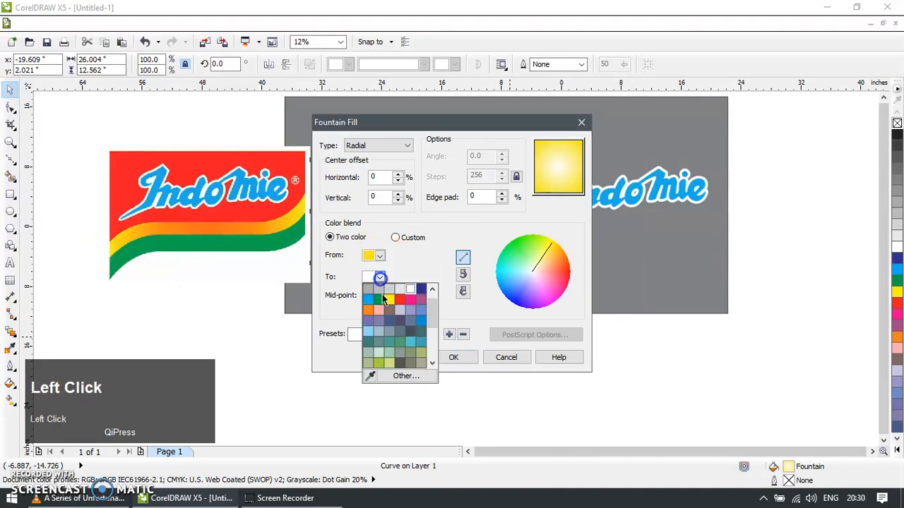
click(369, 379)
click(217, 232)
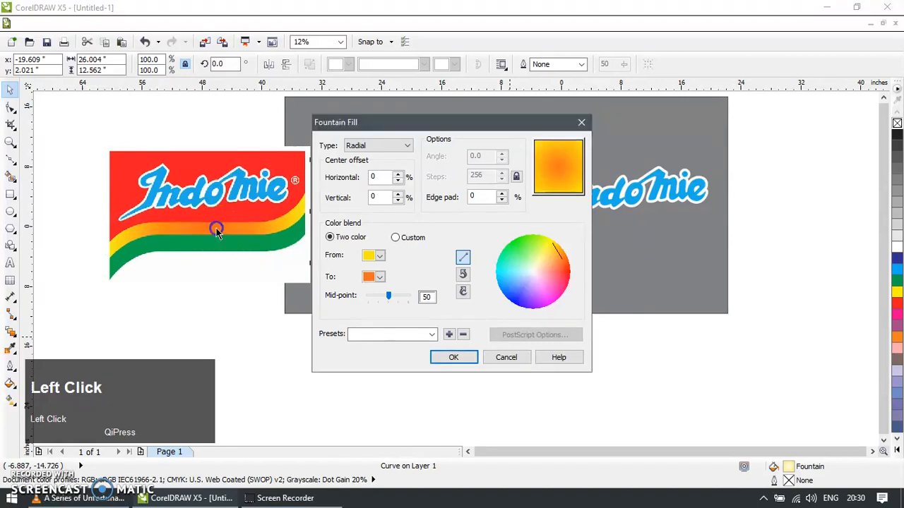
click(455, 355)
click(443, 376)
Delete the source bitmap beside the traced shapes
drag(767, 148, 527, 265)
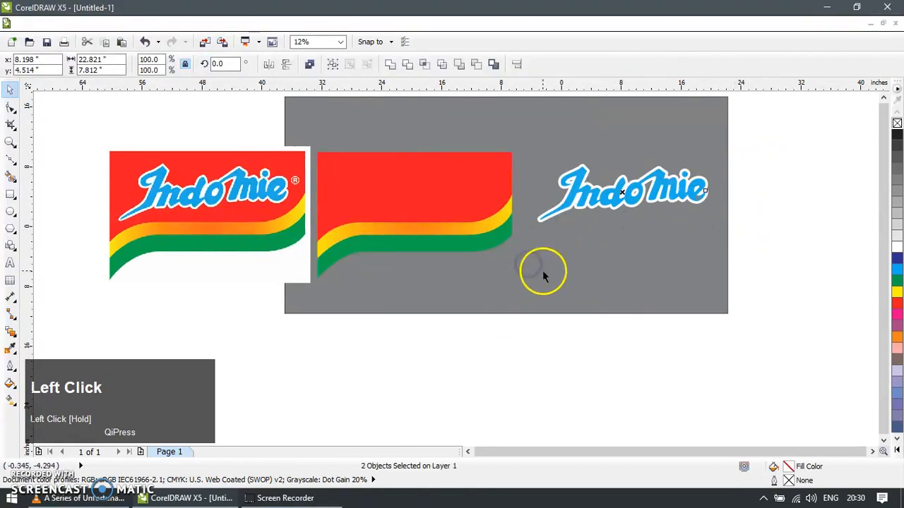
click(567, 366)
click(237, 256)
key(Delete)
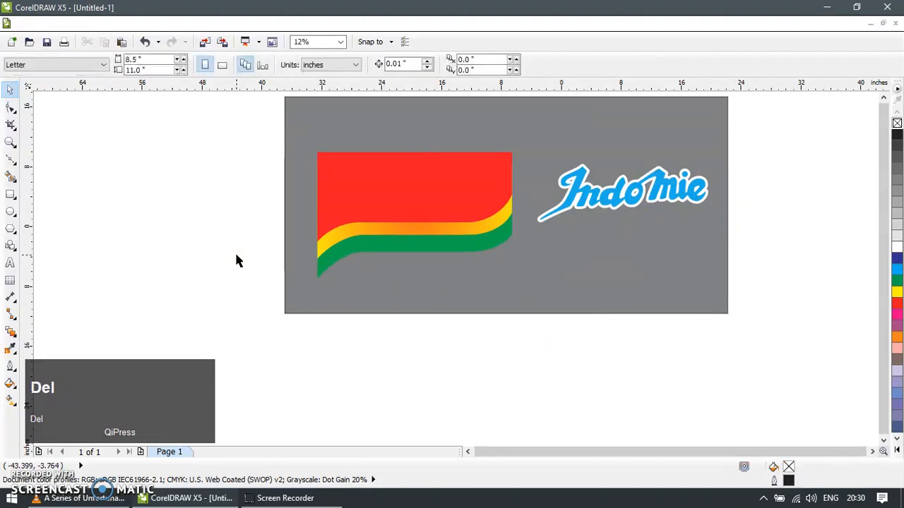
Align the blue lettering and its white outline horizontally with the centre of the red shape
drag(773, 147, 528, 246)
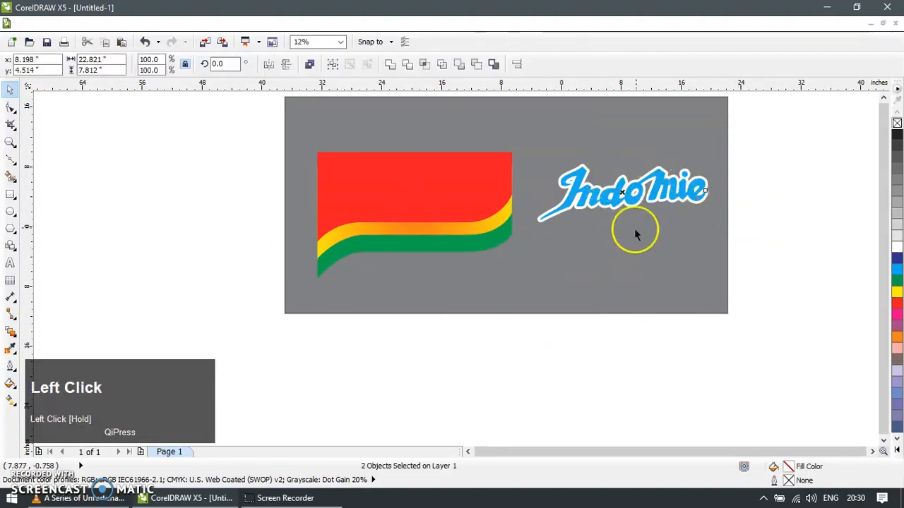
drag(624, 198, 708, 240)
key(ctrl+z)
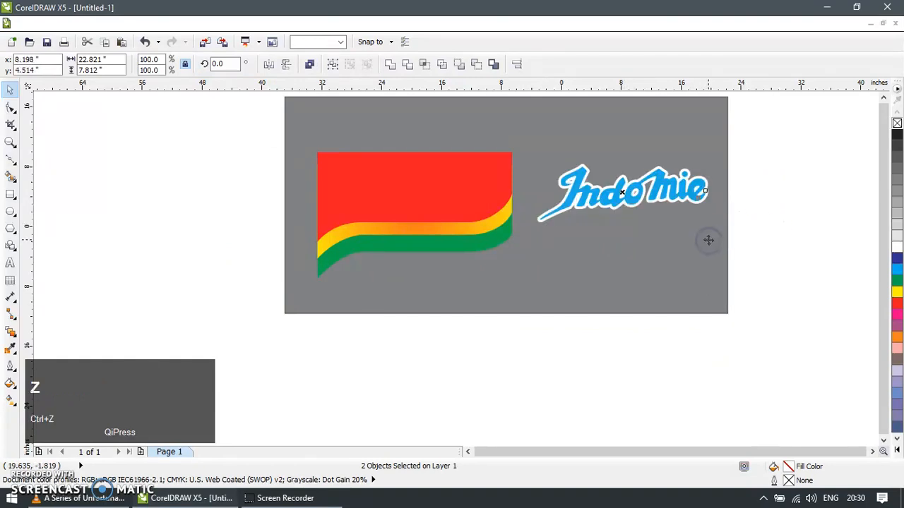
shift+click(421, 180)
key(c)
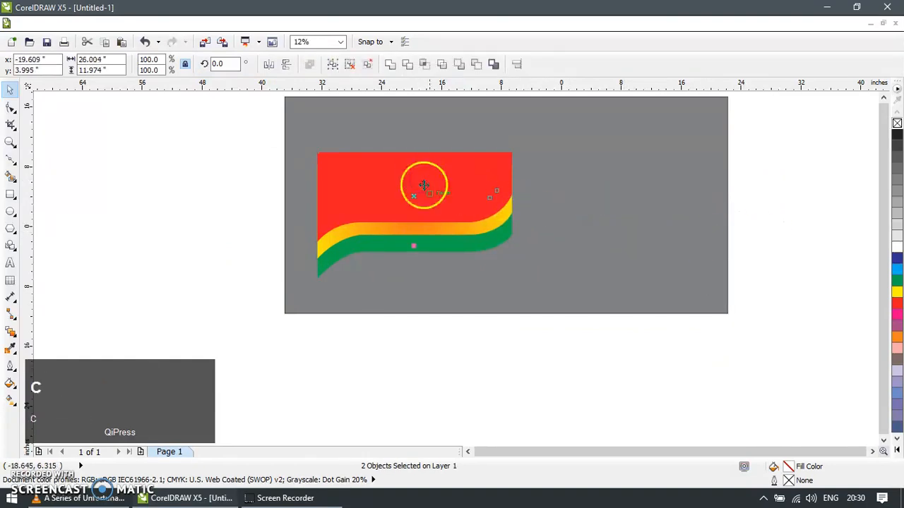
click(511, 355)
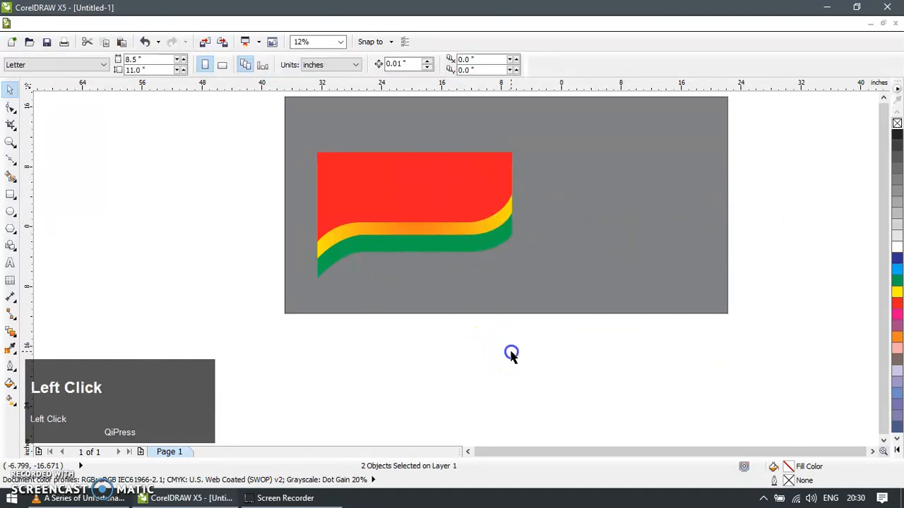
Send the red, orange and green shapes together with the grey backdrop to the back, behind the lettering
click(413, 206)
shift+click(447, 230)
shift+click(452, 245)
shift+click(483, 280)
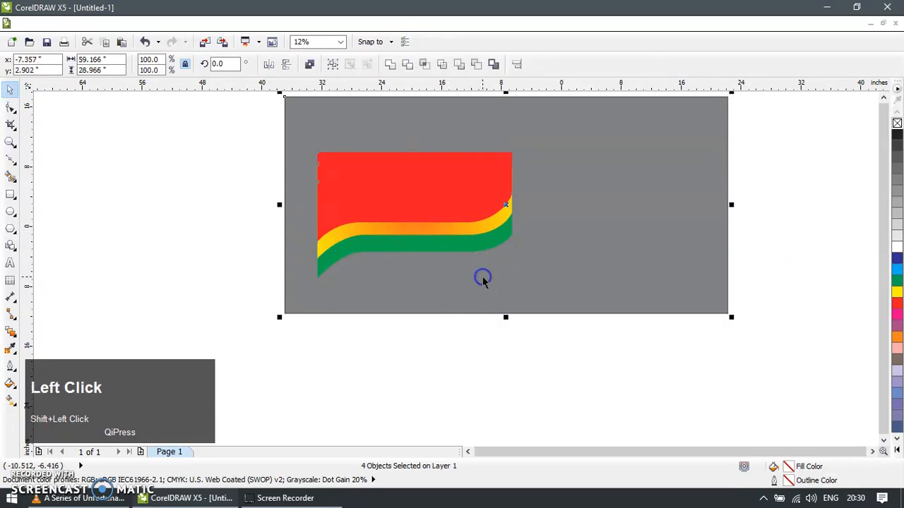
key(shift+Page_Down)
Delete the grey backdrop rectangle behind the logo
click(474, 266)
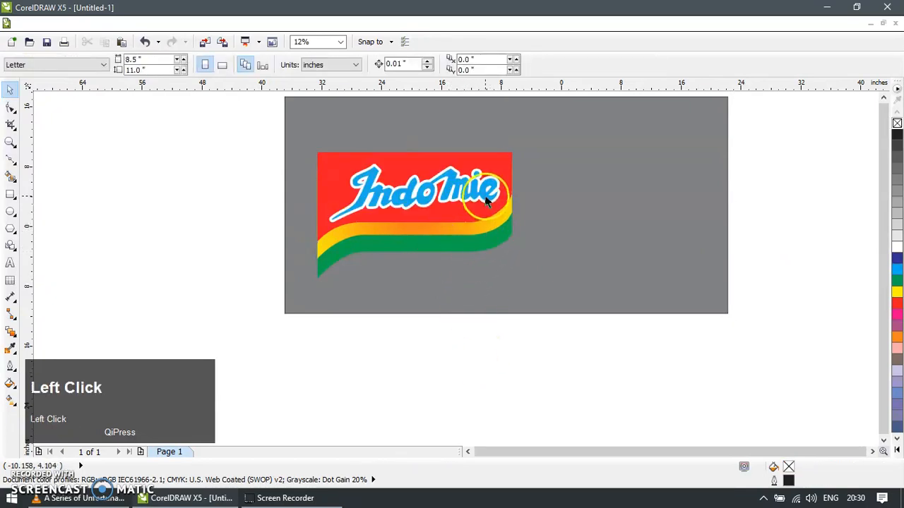
click(578, 247)
key(Delete)
Scale the whole logo down to about 6.25 inches wide and place it on the Letter page, roughly centred near the page's top edge
scroll(549, 235, down, 1)
drag(575, 145, 479, 172)
key(z)
click(553, 202)
click(7, 90)
drag(304, 221, 599, 222)
key(z)
drag(518, 165, 700, 299)
click(9, 92)
drag(474, 269, 509, 267)
click(517, 358)
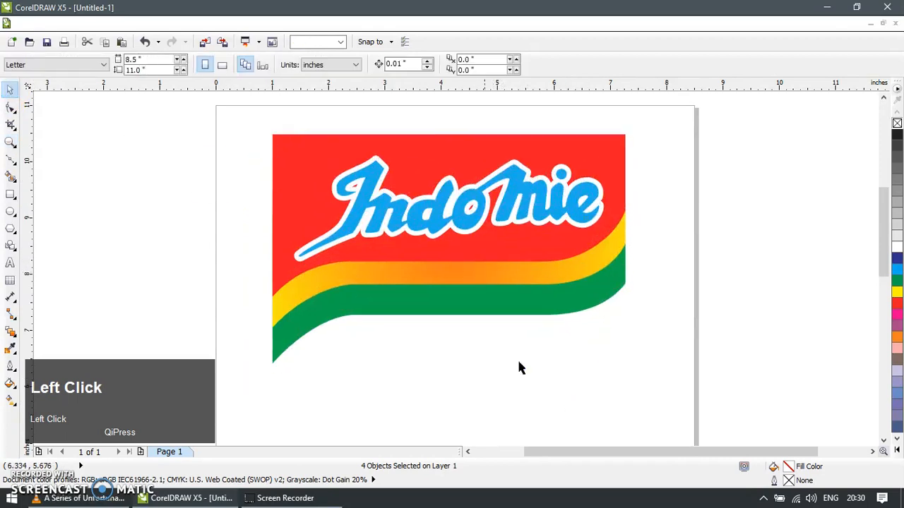
Save the drawing to the Desktop as a CDR file named indomie_result
key(z)
drag(267, 125, 643, 367)
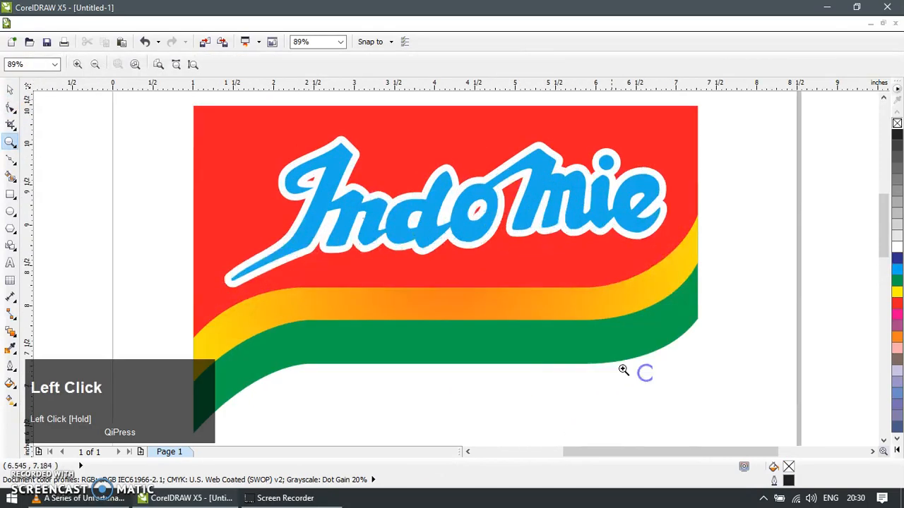
click(10, 91)
key(ctrl+s)
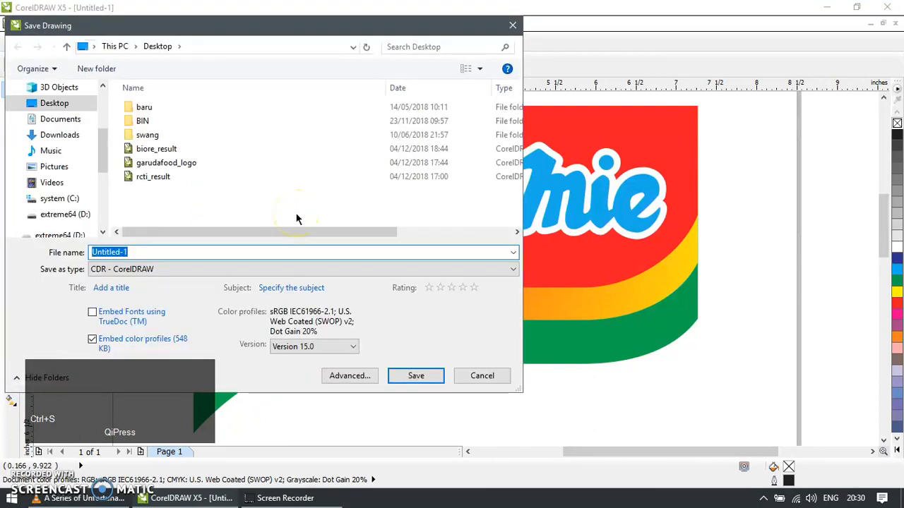
text(indomie_result)
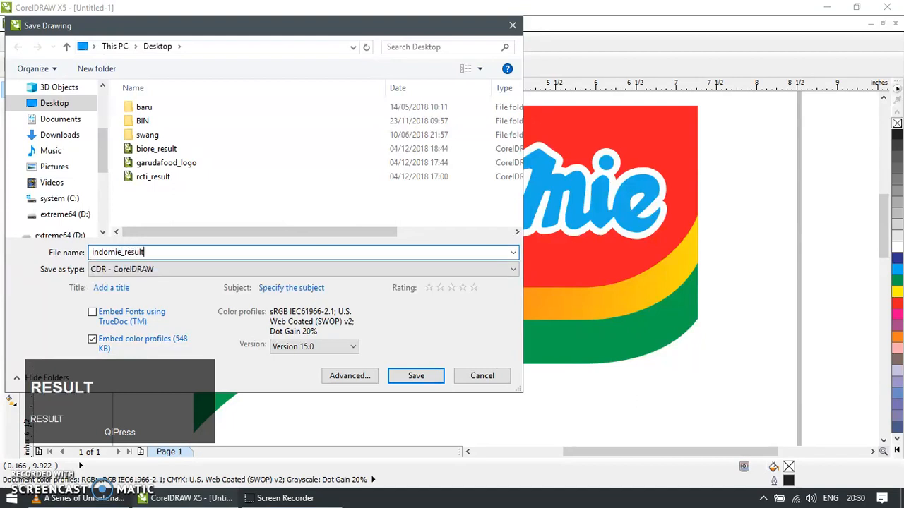
key(Return)
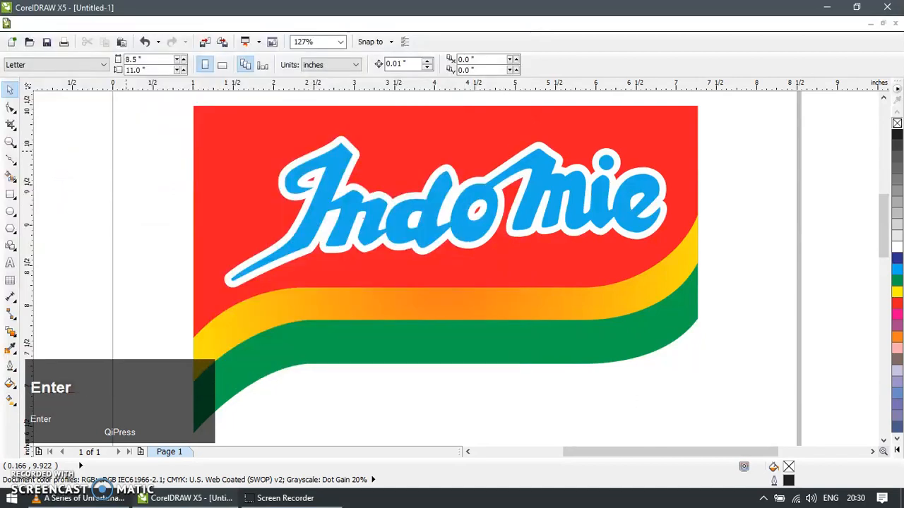